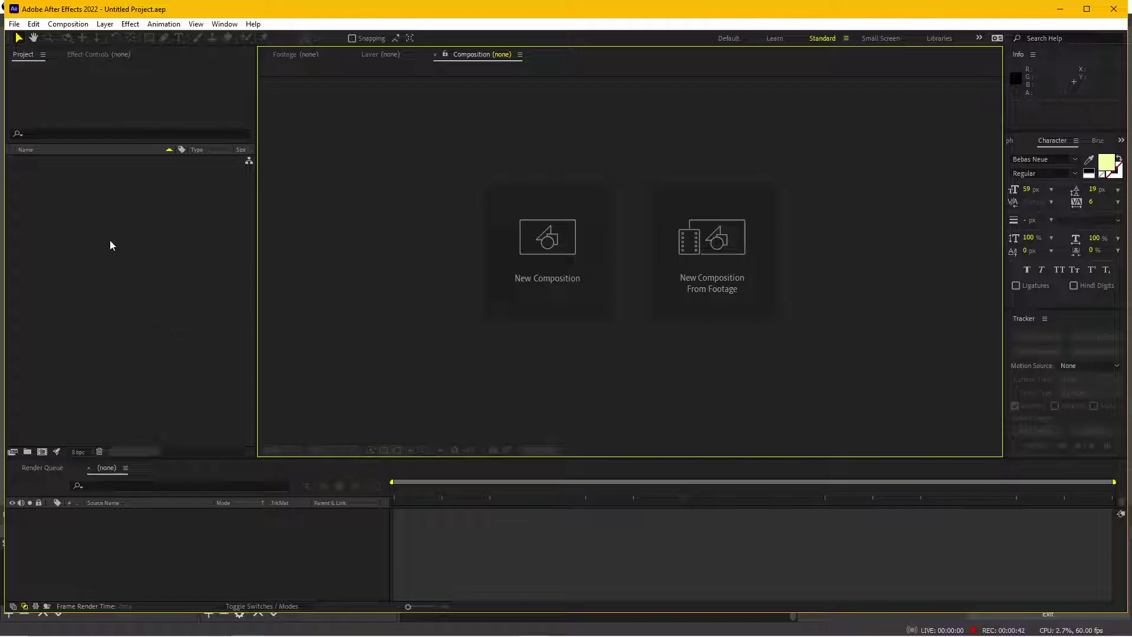
Import the Car 3.mp4 clip from the Downloads folder into the project
double_click(69, 302)
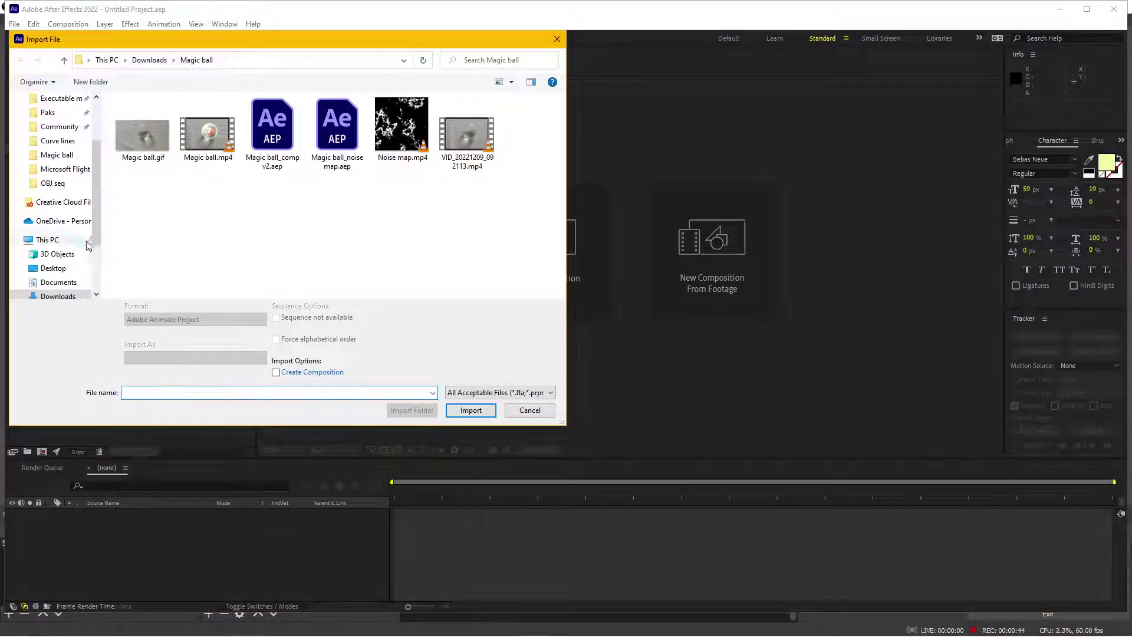
left_click(55, 283)
left_click(55, 294)
double_click(123, 171)
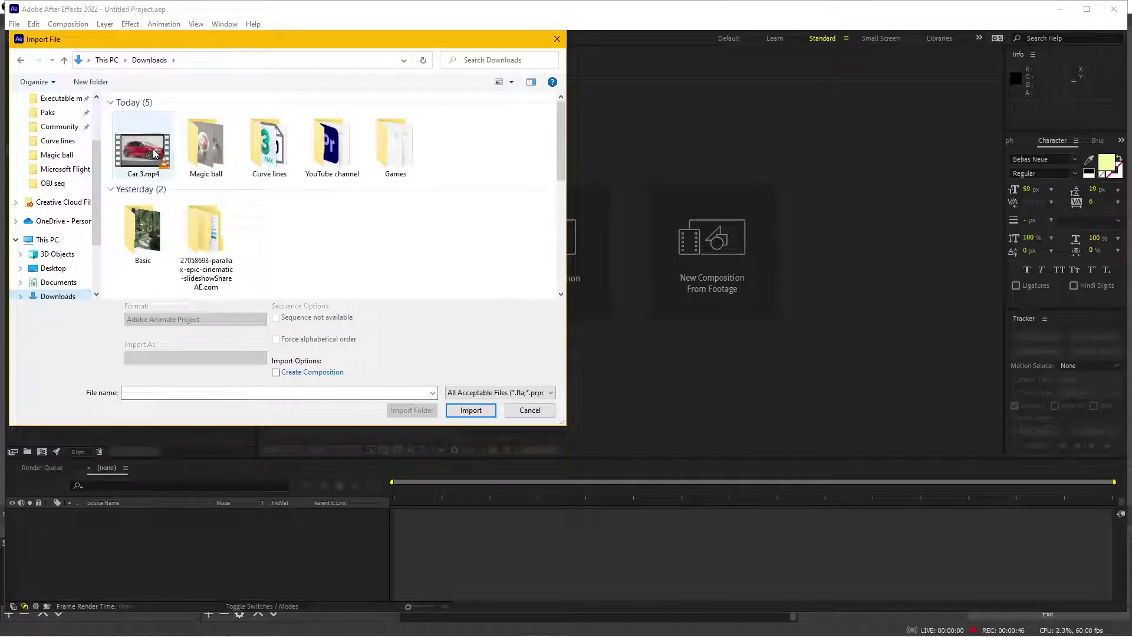
double_click(54, 159)
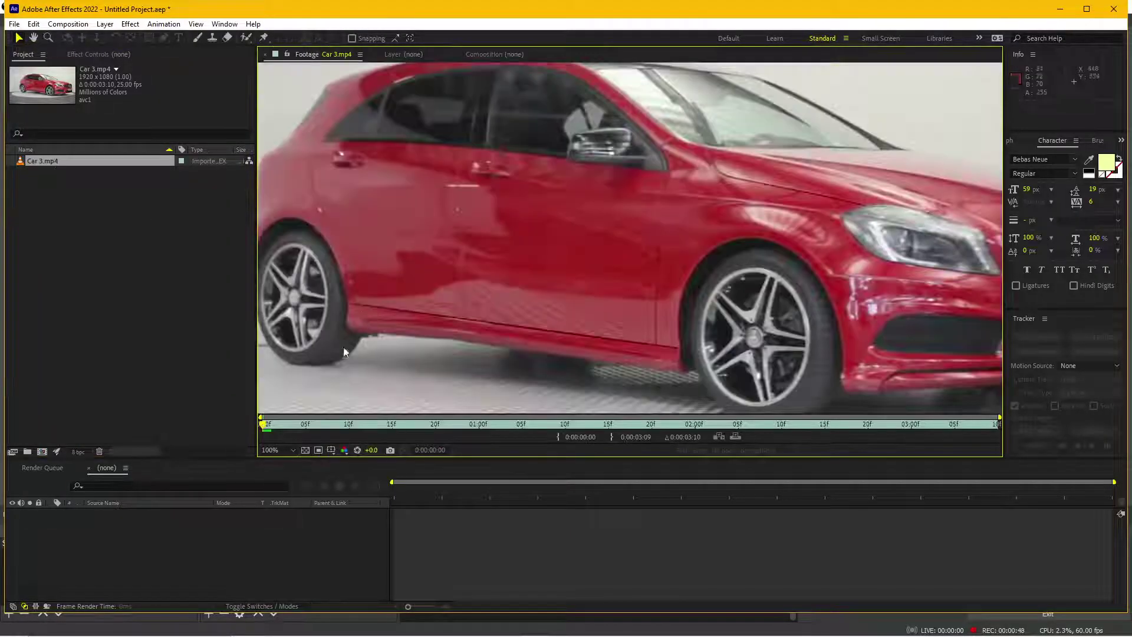
Scrub through the car clip and build a Car 3 composition from it
mouse_move(300, 433)
left_mouse_down()
mouse_move(626, 409)
mouse_move(290, 424)
left_mouse_up()
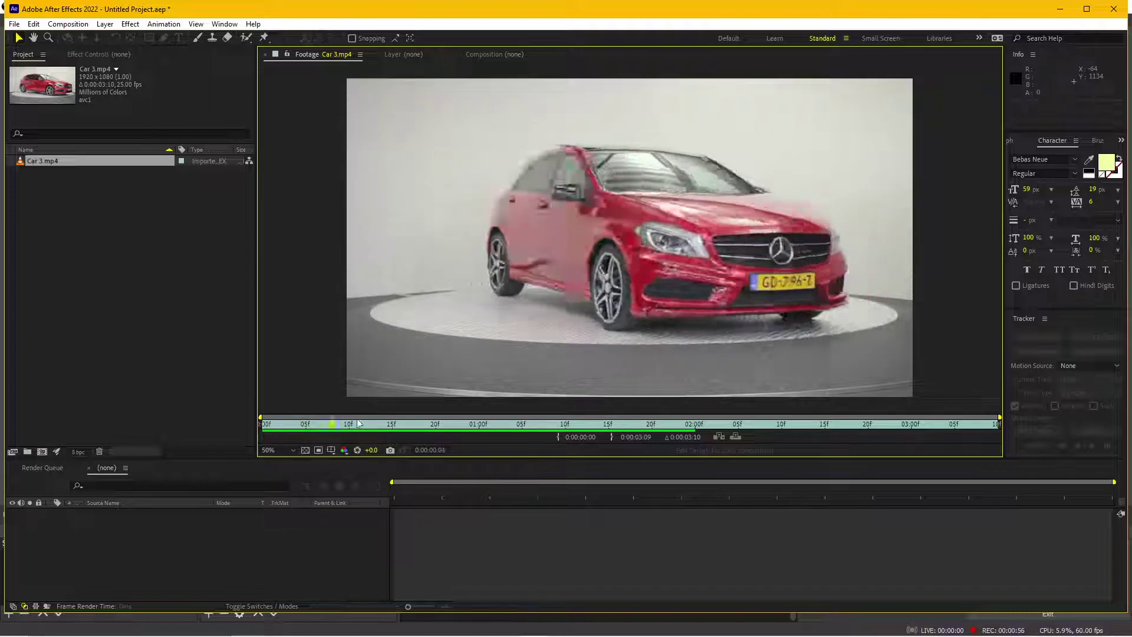
mouse_move(290, 424)
left_mouse_down()
mouse_move(755, 432)
mouse_move(626, 411)
mouse_move(748, 408)
mouse_move(418, 407)
left_mouse_up()
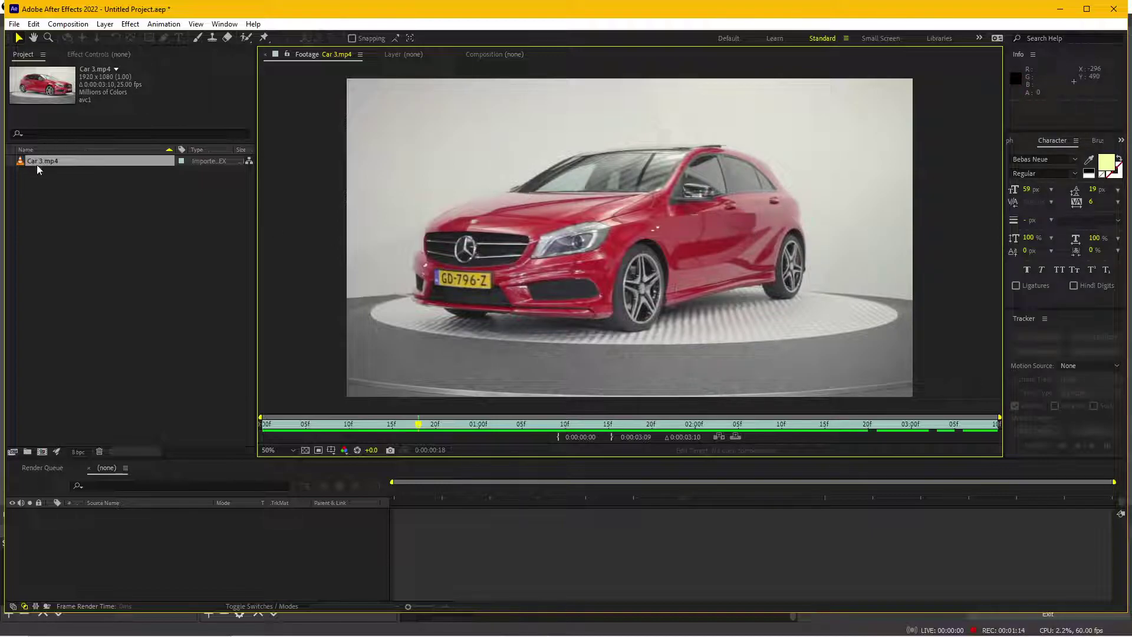
left_click_drag(49, 167, 50, 452)
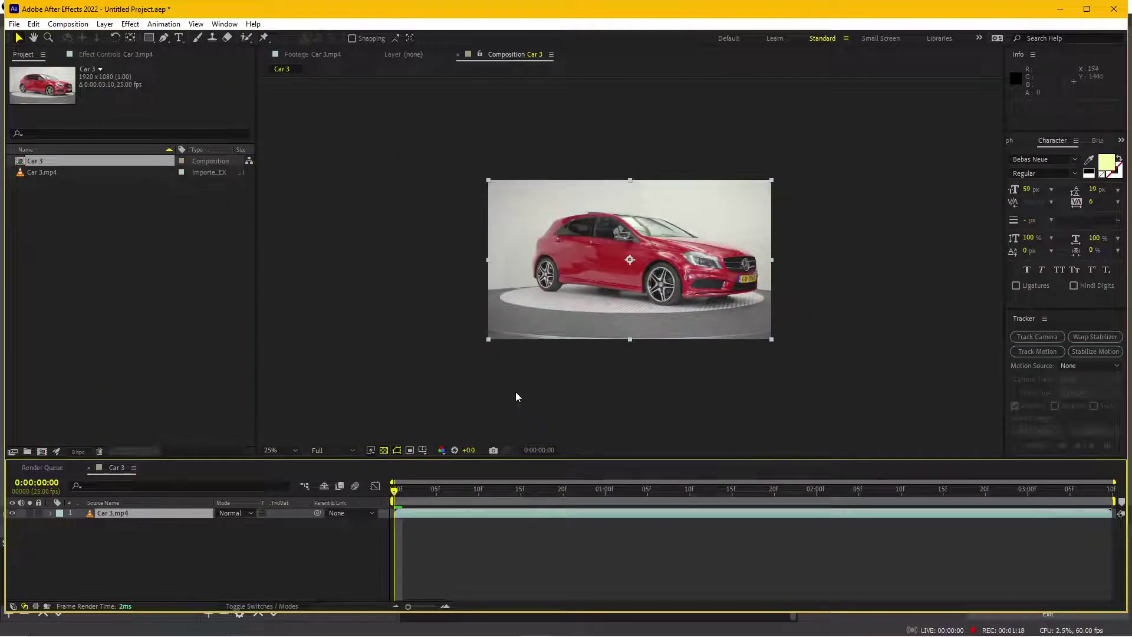
Open Car 3.mp4 in its Layer panel with the Roto Brush tool, zoomed to 100%
key("period")
mouse_move(531, 489)
left_mouse_down()
mouse_move(817, 495)
mouse_move(393, 492)
left_mouse_up()
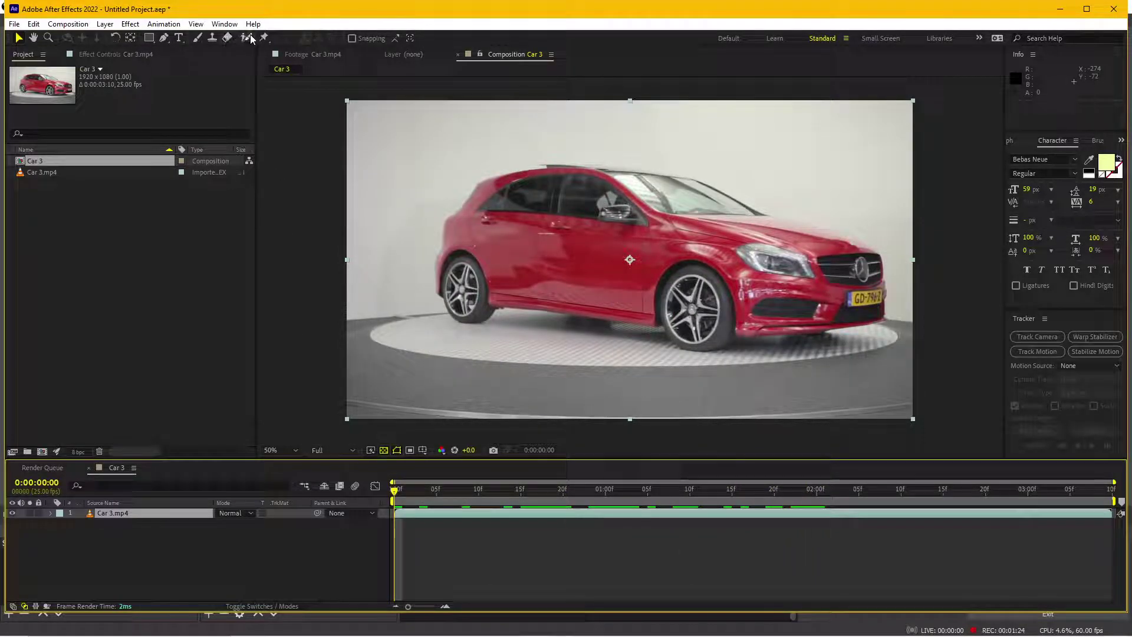
double_click(122, 513)
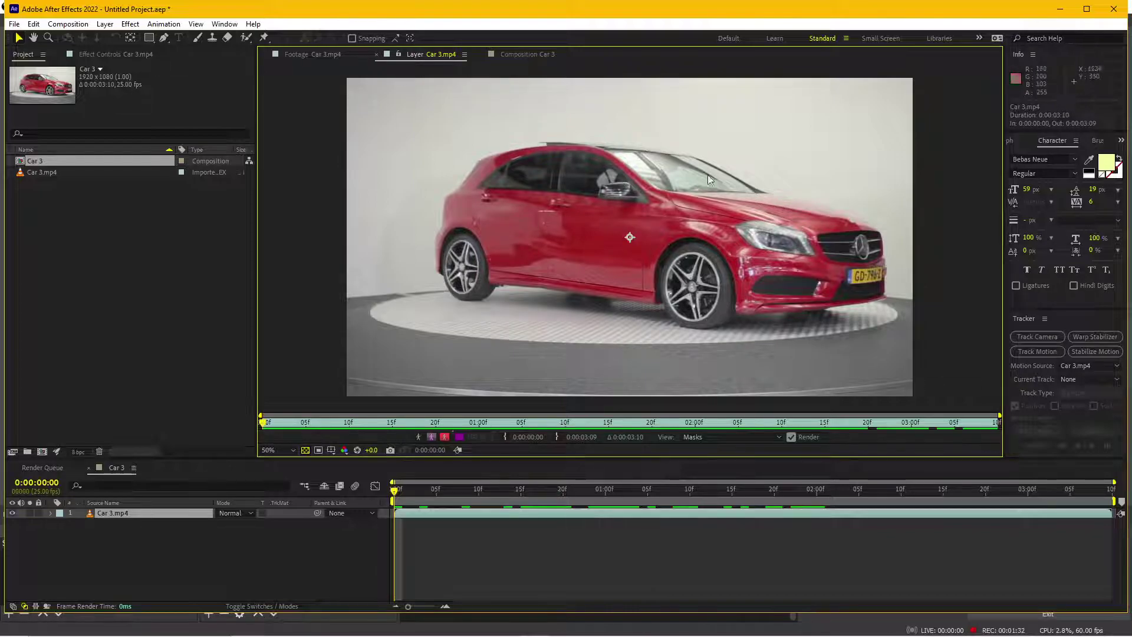
left_click(245, 38)
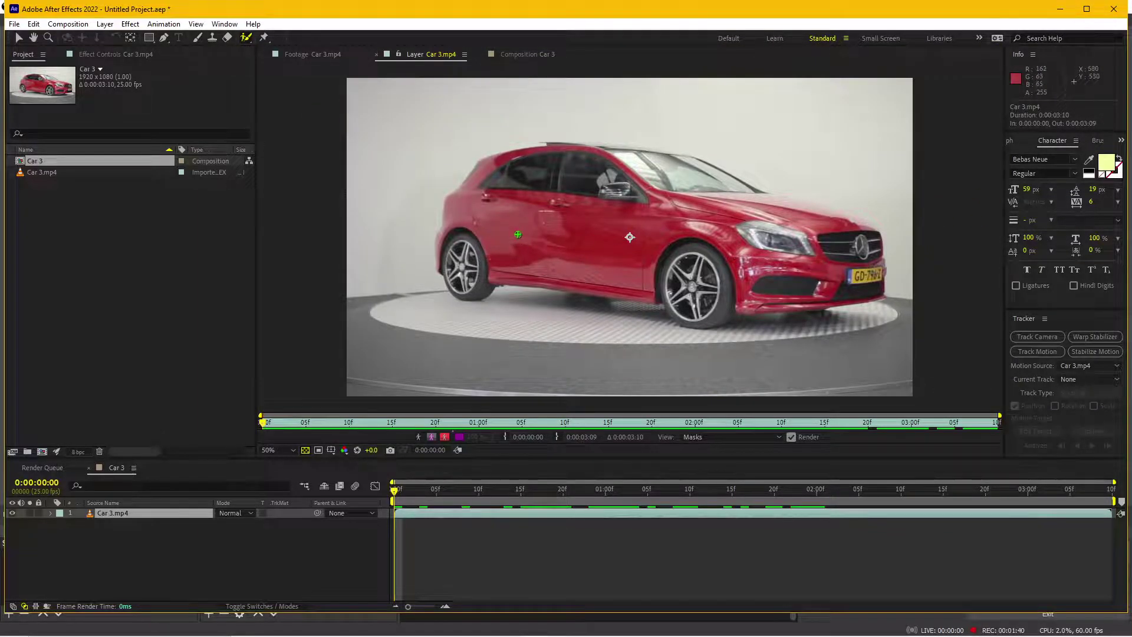
scroll(479, 232, "up", 1)
scroll(480, 231, "down", 1)
scroll(588, 267, "up", 2)
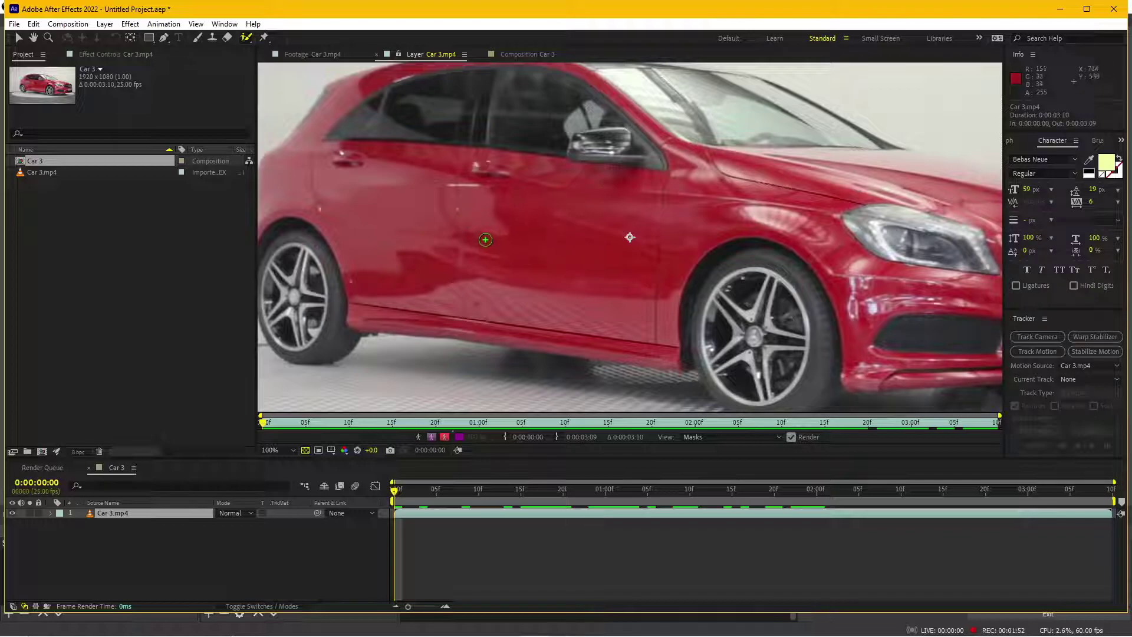
Show the Brushes panel from the Window menu and select the Car 3.mp4 layer
left_click(225, 24)
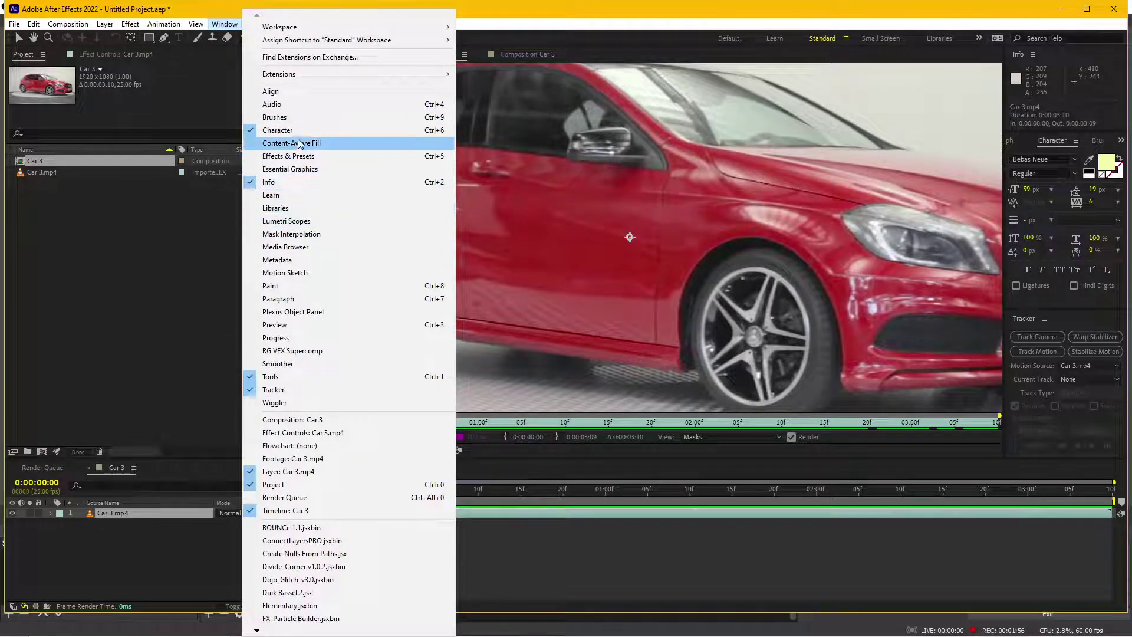
left_click(277, 116)
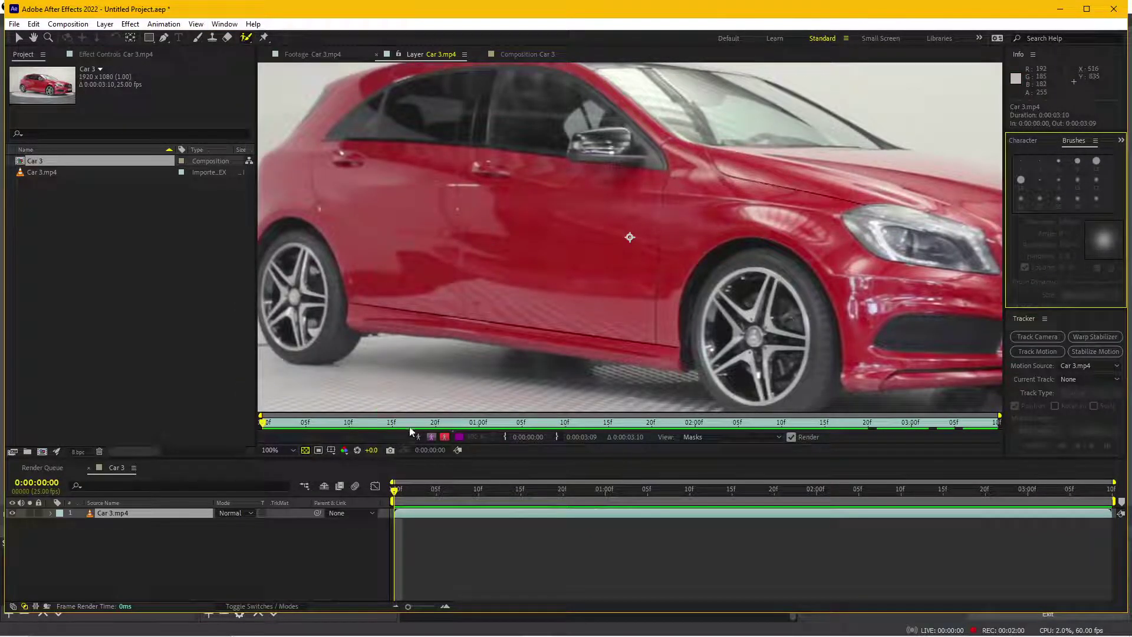
left_click(172, 512)
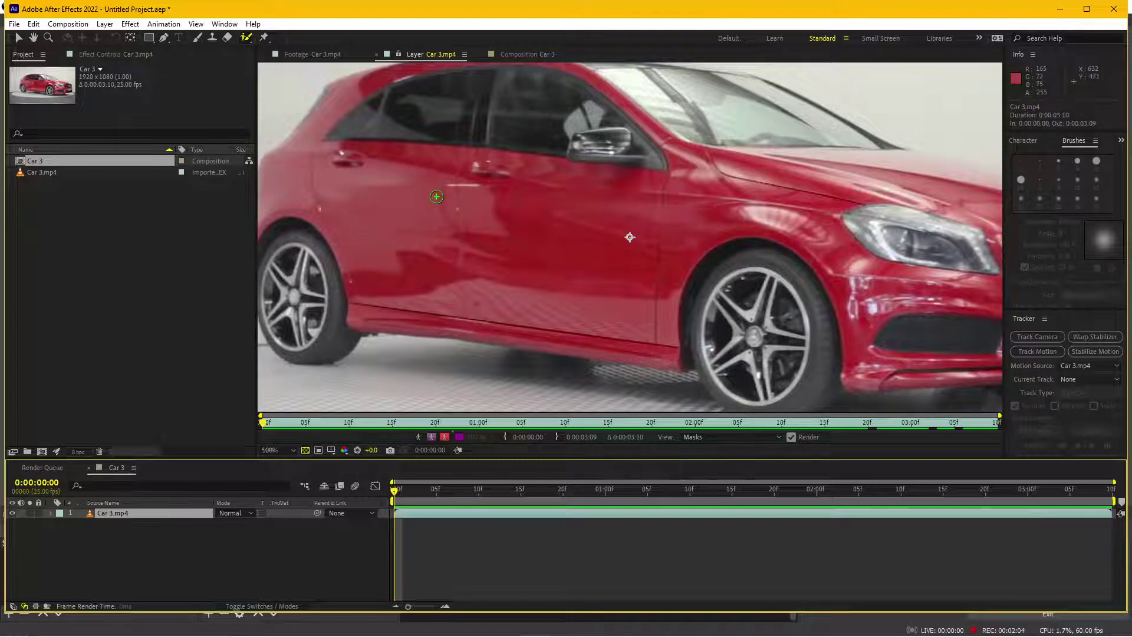
scroll(436, 196, "up", 2)
scroll(648, 236, "up", 2)
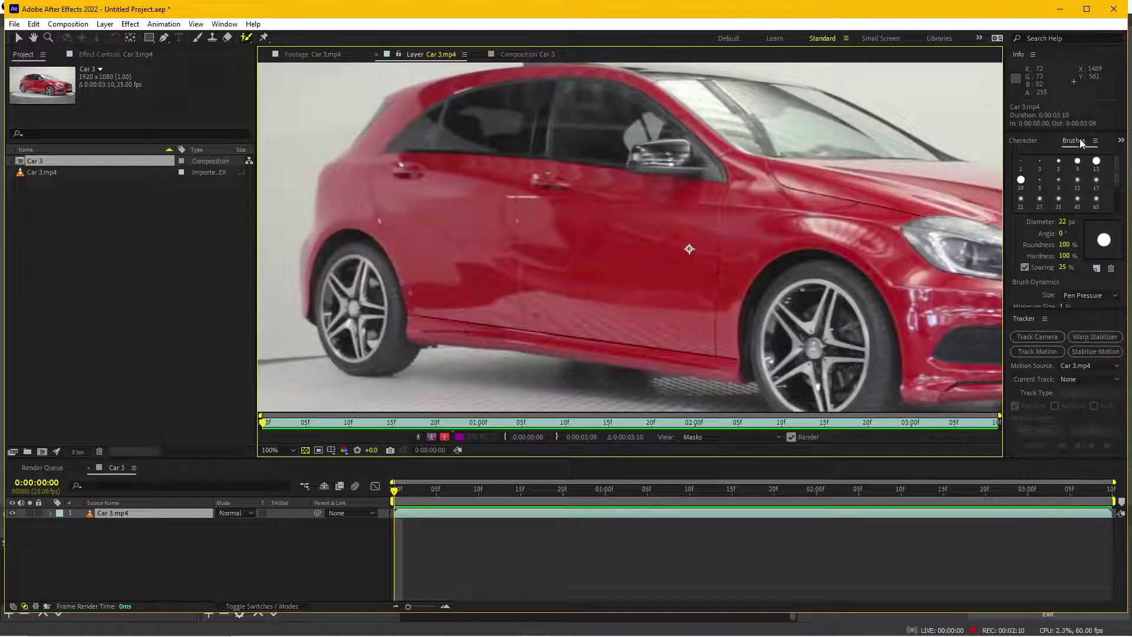
Set the brush diameter to 33 px and widen the viewer over the car
left_click(1061, 223)
left_click_drag(1063, 223, 1070, 224)
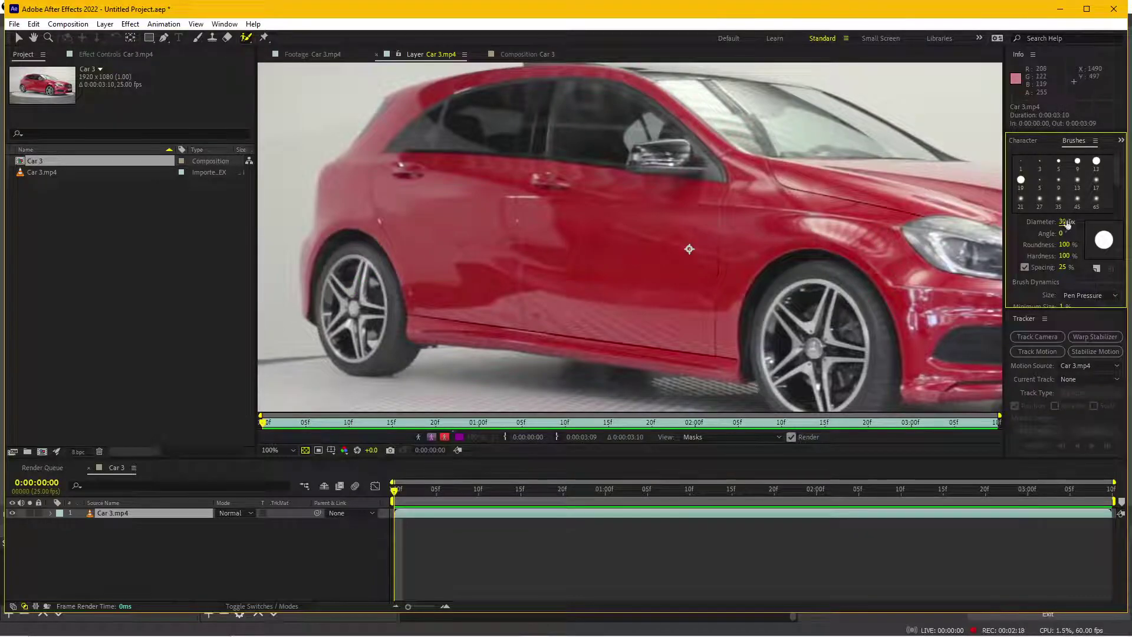
left_click_drag(1063, 221, 1066, 221)
left_click_drag(458, 291, 479, 262)
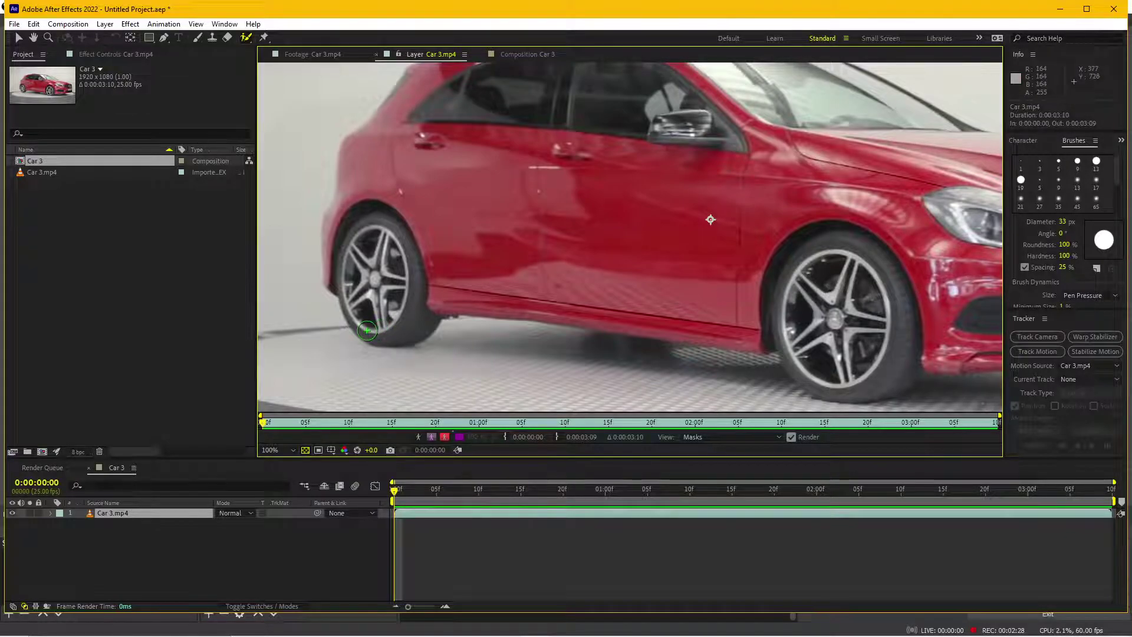
left_click_drag(474, 261, 412, 302)
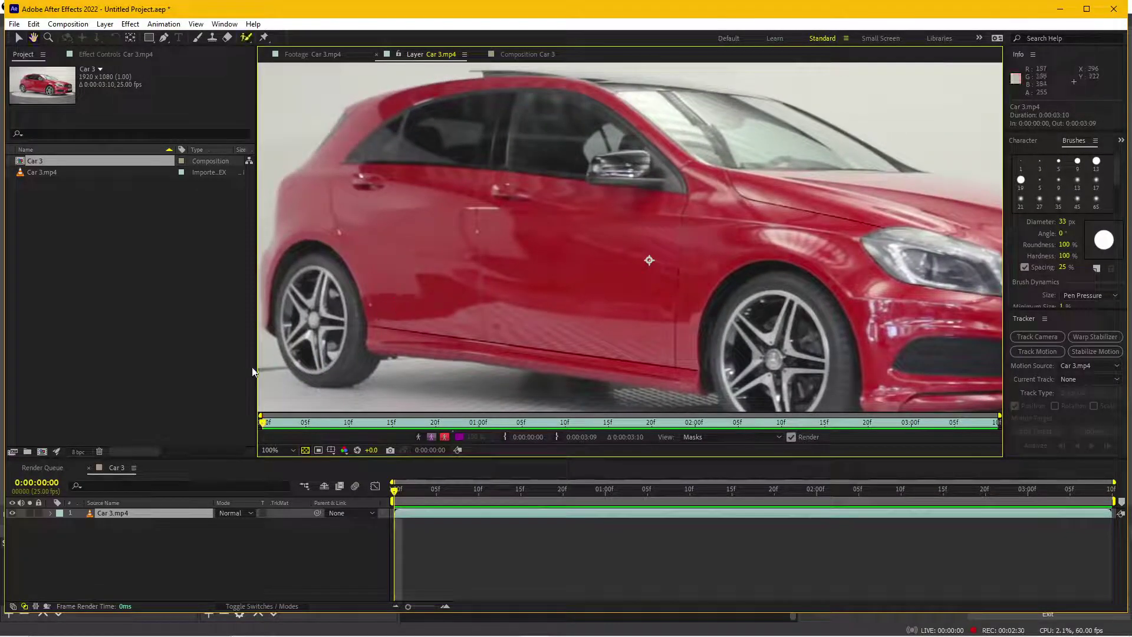
left_click_drag(256, 458, 144, 458)
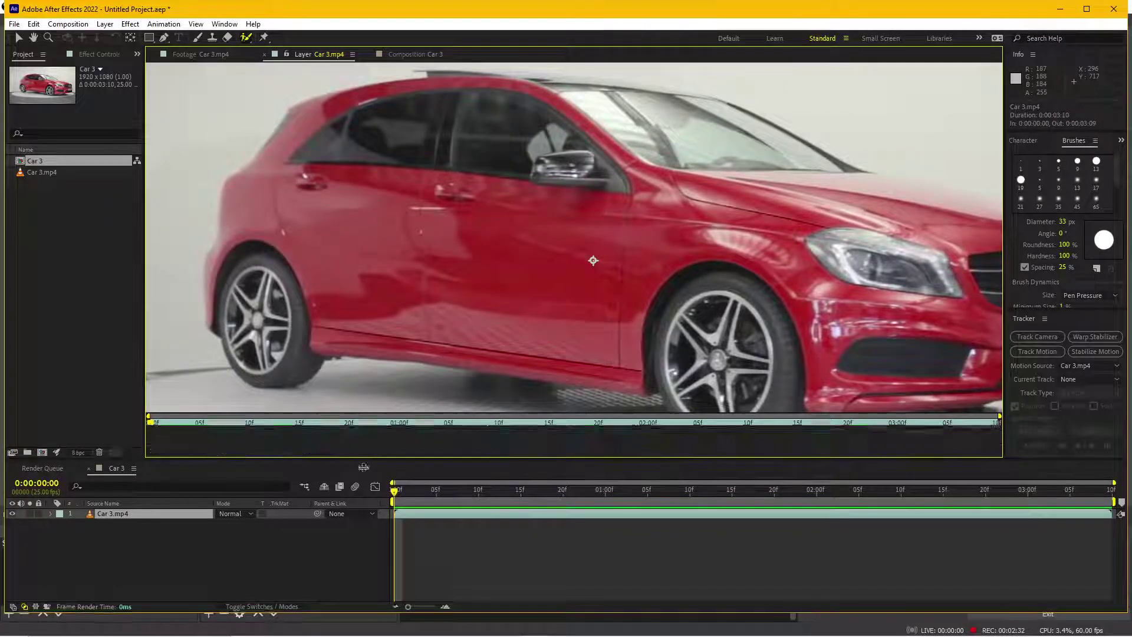
Enlarge the Layer viewer and paint a Roto Brush foreground stroke along the car's lower edge
left_click_drag(362, 457, 363, 538)
mouse_move(576, 362)
left_mouse_down()
mouse_move(514, 350)
mouse_move(521, 342)
left_mouse_up()
key("alt+w")
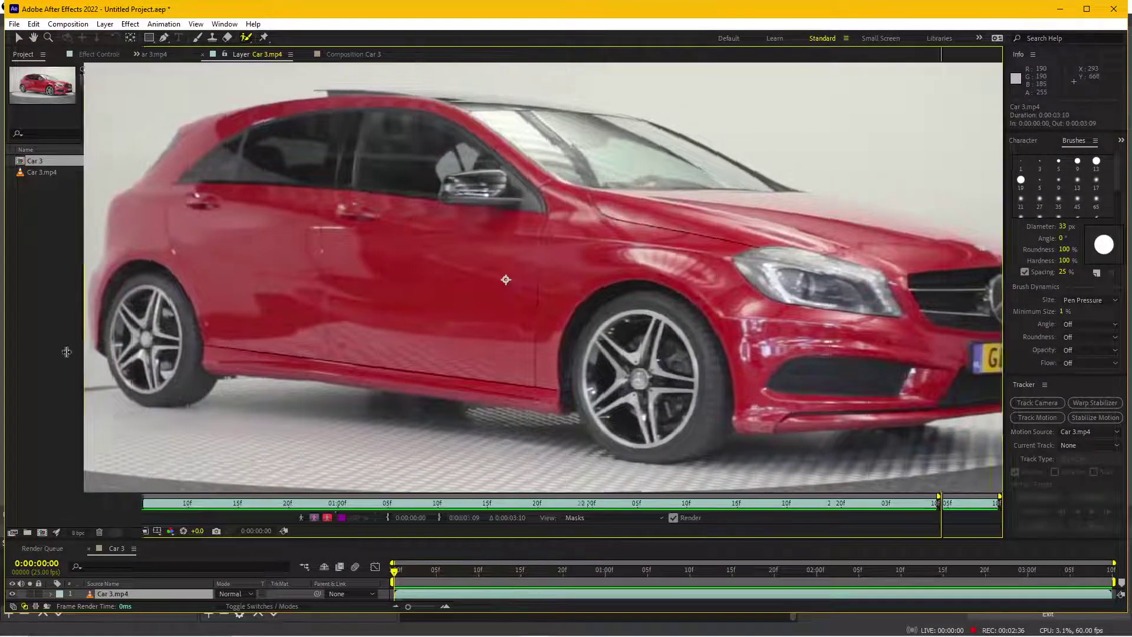
left_click_drag(145, 358, 52, 359)
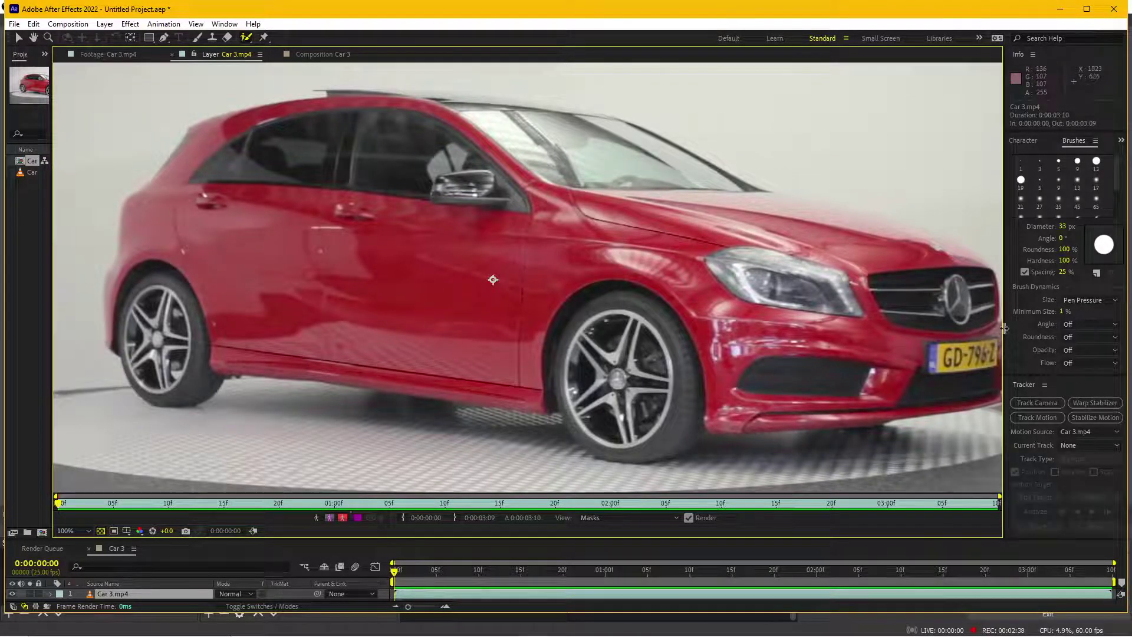
left_click_drag(1011, 328, 1054, 329)
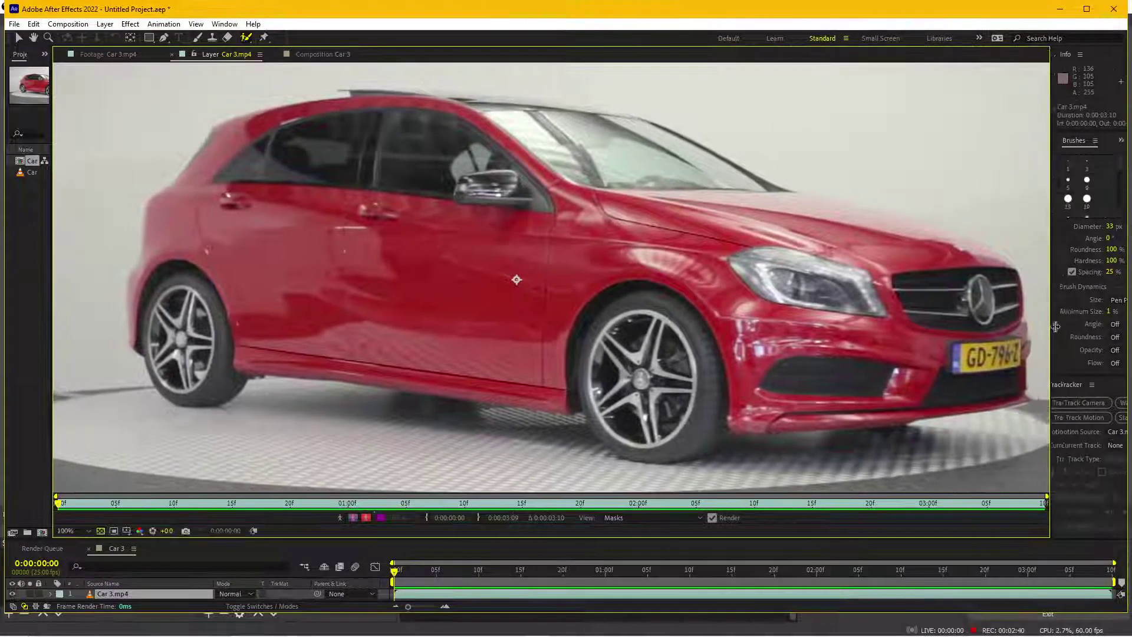
mouse_move(185, 389)
left_mouse_down()
mouse_move(158, 364)
mouse_move(143, 273)
mouse_move(181, 186)
mouse_move(268, 116)
mouse_move(440, 104)
mouse_move(606, 114)
mouse_move(753, 184)
mouse_move(951, 237)
mouse_move(1015, 322)
mouse_move(944, 401)
mouse_move(772, 417)
mouse_move(678, 446)
mouse_move(560, 399)
mouse_move(390, 375)
mouse_move(239, 371)
mouse_move(184, 394)
left_mouse_up()
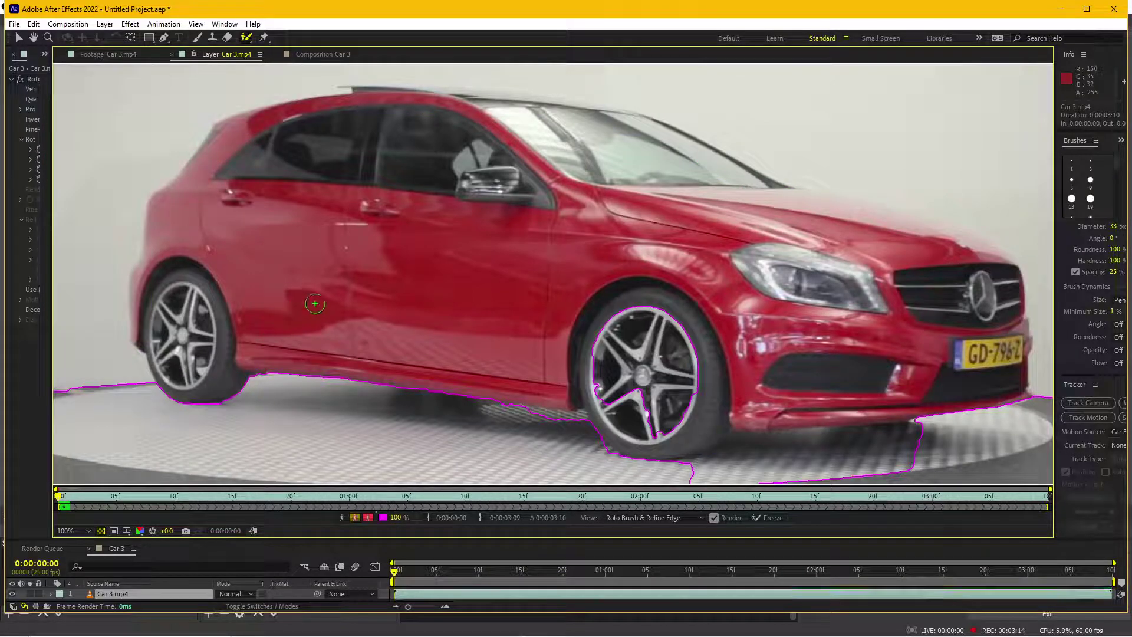
Subtract the ground behind the rear wheel and the sky above the roof from the matte
key("comma")
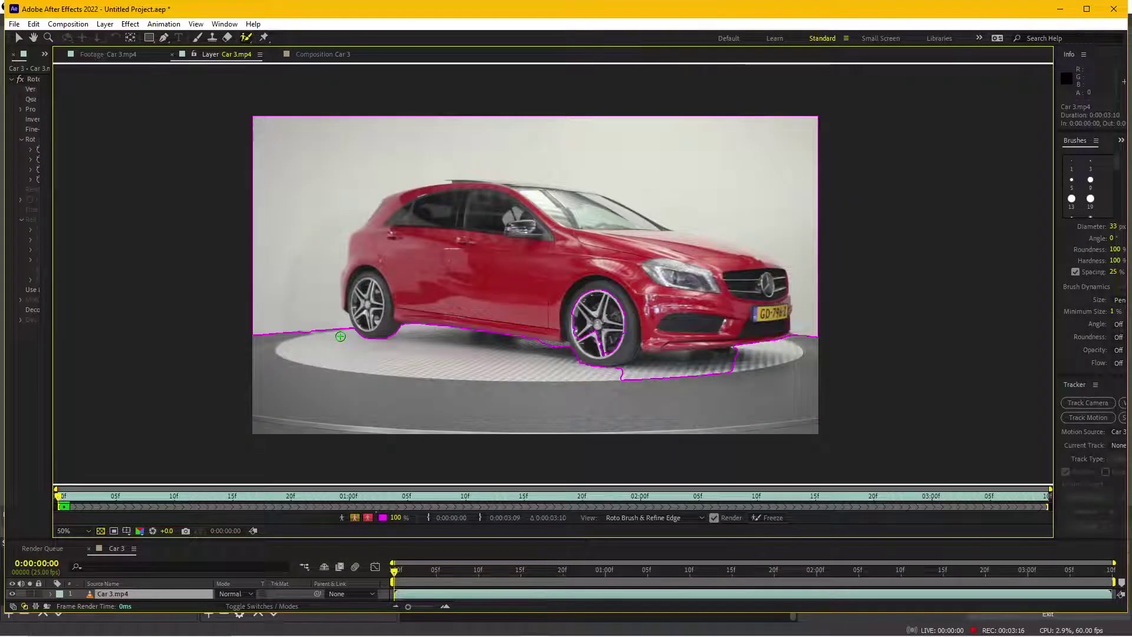
key("period")
key("comma")
scroll(606, 352, "up", 2)
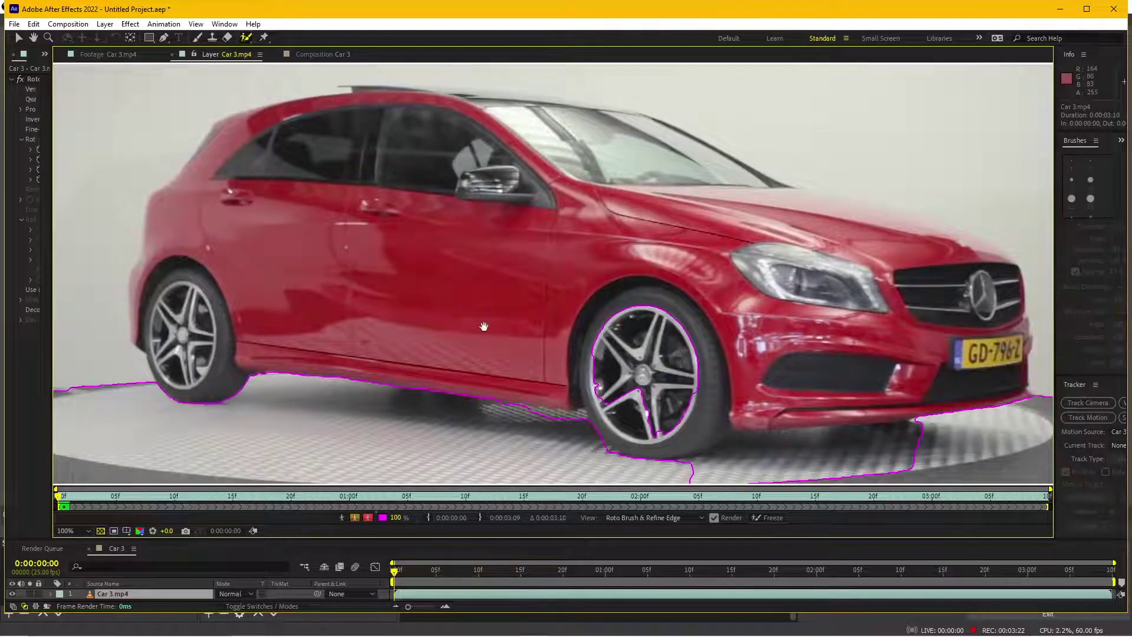
mouse_move(217, 281)
left_mouse_down()
mouse_move(375, 375)
mouse_move(268, 333)
mouse_move(439, 297)
left_mouse_up()
scroll(375, 374, "down", 1)
scroll(268, 333, "up", 1)
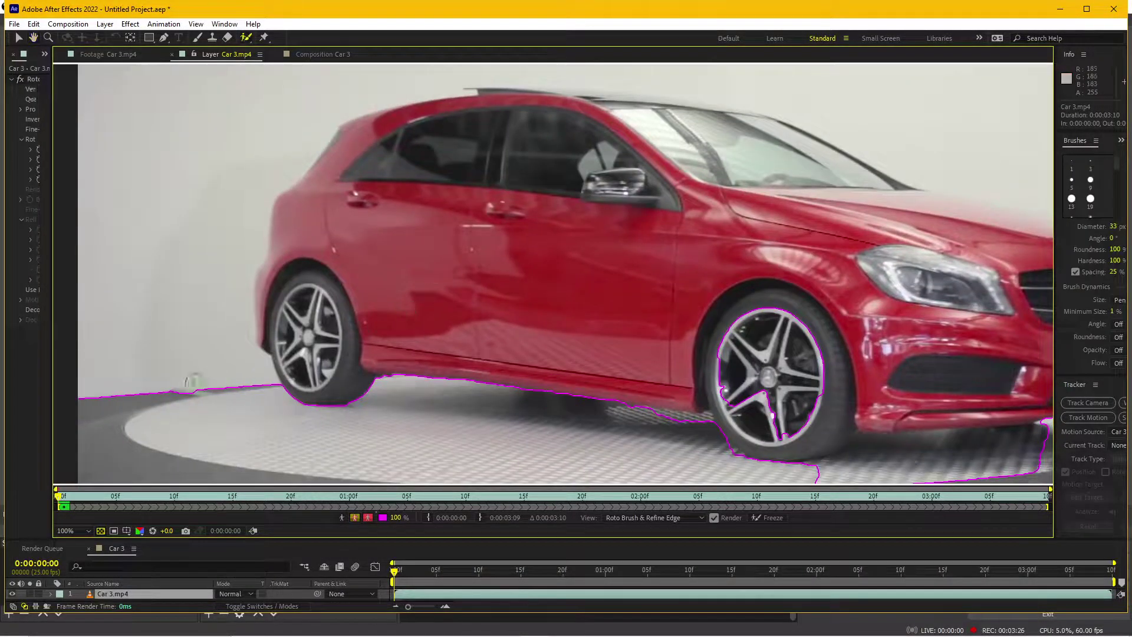
left_click_drag(622, 374, 537, 342)
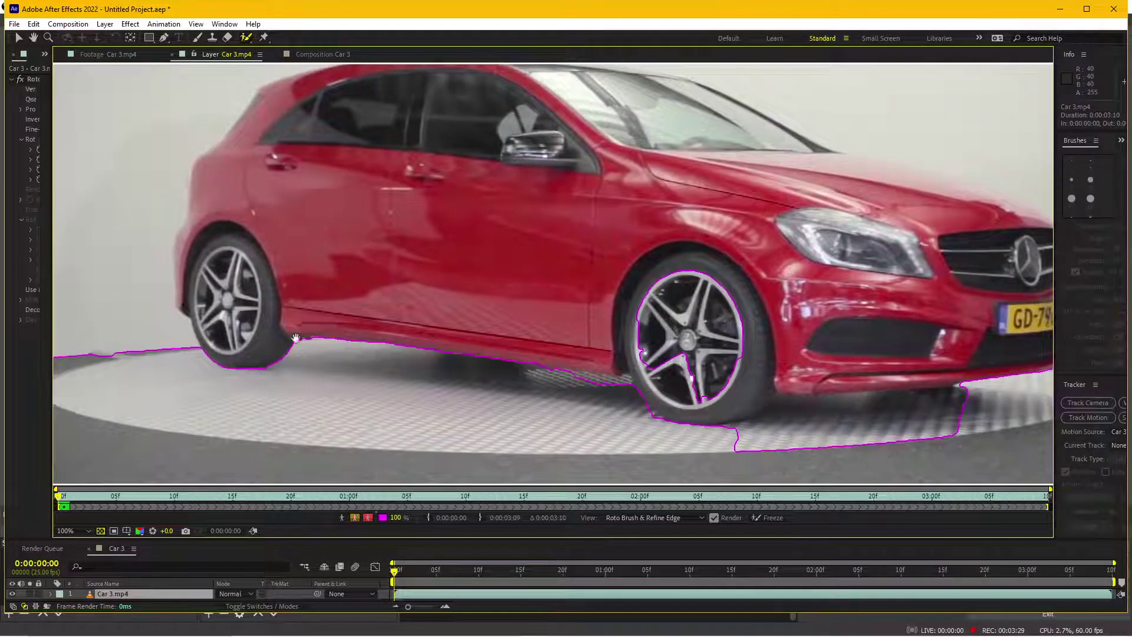
left_click_drag(159, 351, 260, 401)
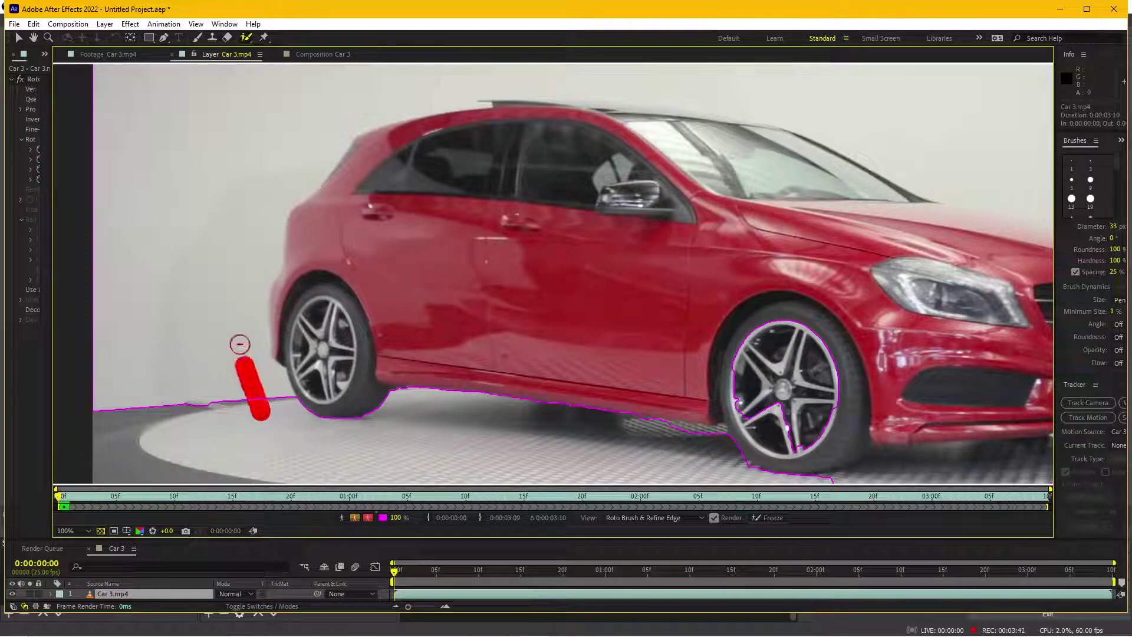
left_click_drag(262, 411, 269, 139)
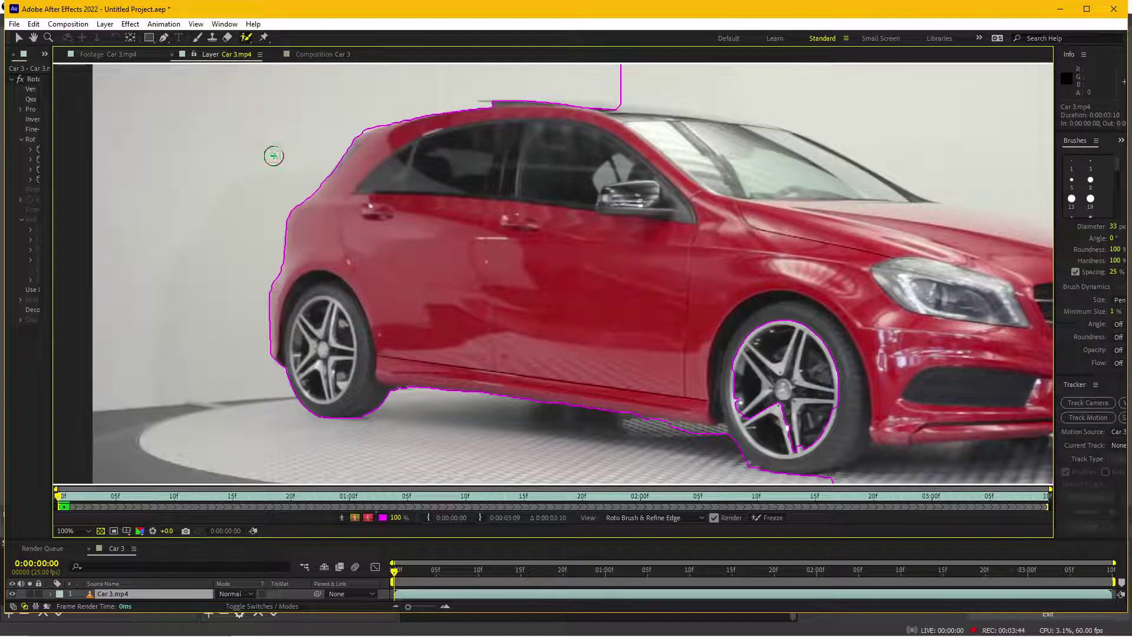
mouse_move(613, 80)
left_mouse_down()
mouse_move(501, 180)
mouse_move(288, 226)
left_mouse_up()
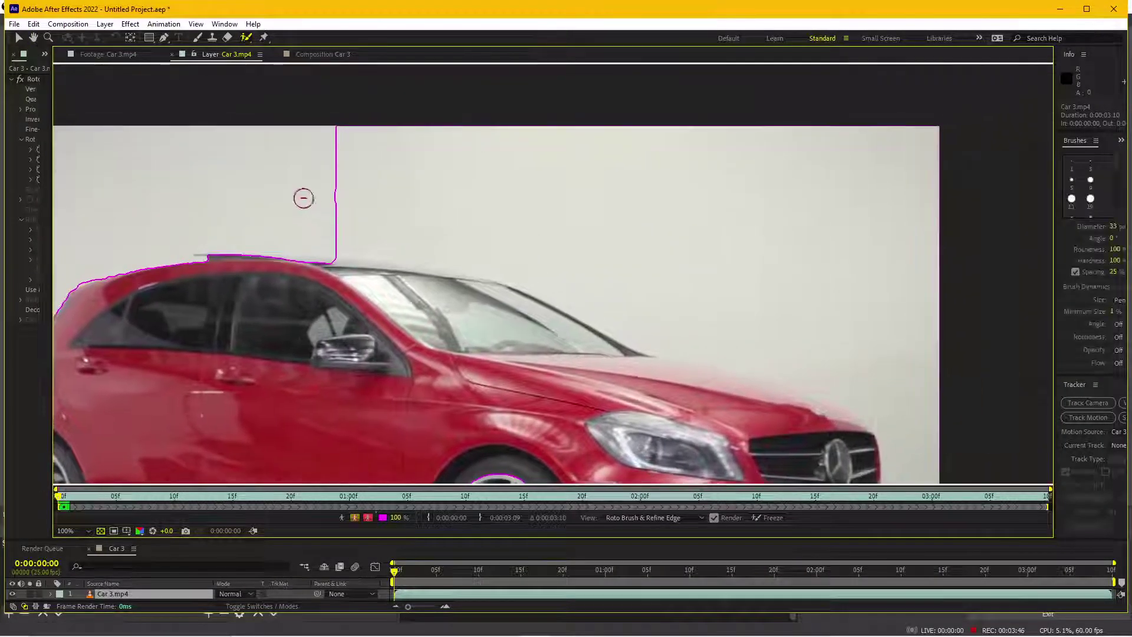
left_click_drag(277, 177, 812, 214)
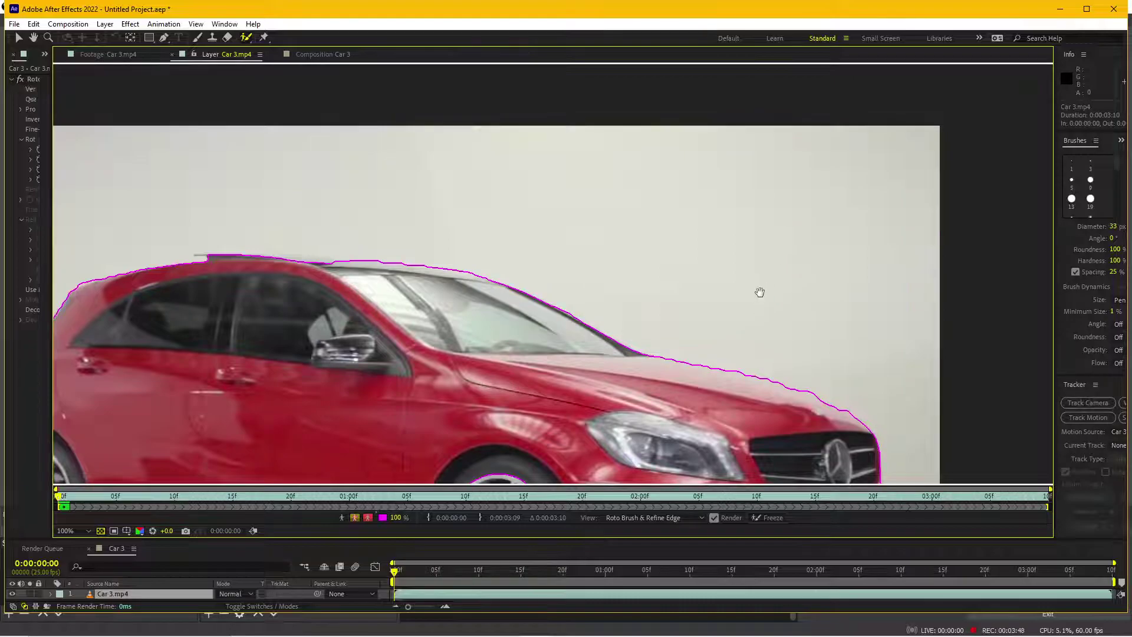
Subtract the turntable edge and the shadow under the car from the matte
left_click_drag(759, 291, 551, 131)
mouse_move(648, 463)
left_mouse_down()
mouse_move(779, 337)
mouse_move(931, 304)
left_mouse_up()
left_click_drag(861, 335, 608, 336)
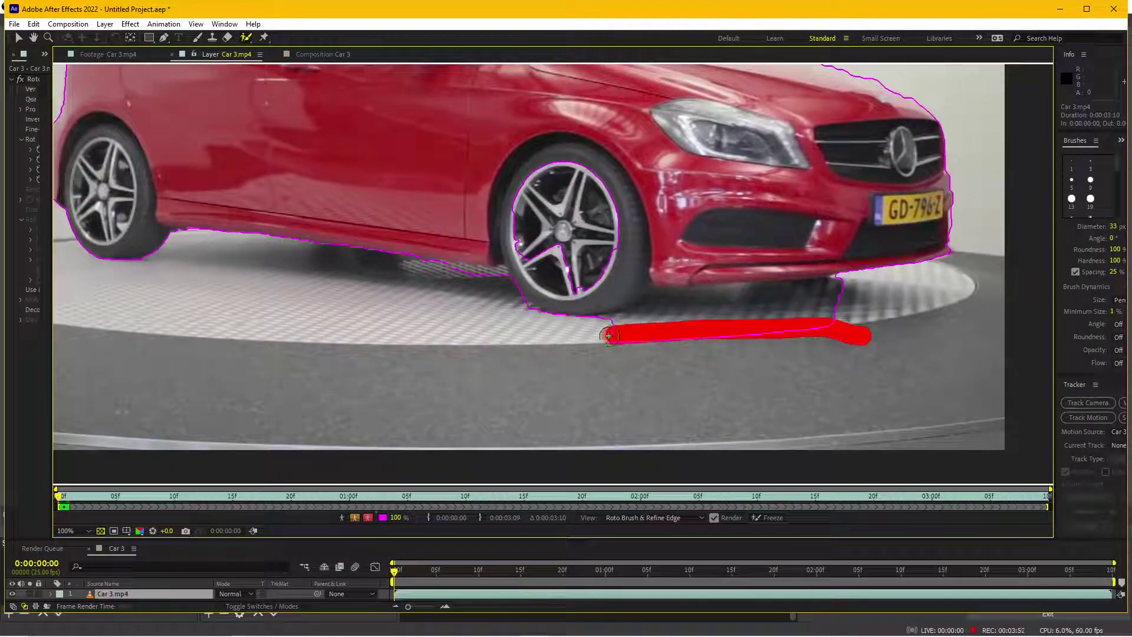
mouse_move(736, 322)
left_mouse_down()
mouse_move(824, 384)
mouse_move(736, 386)
left_mouse_up()
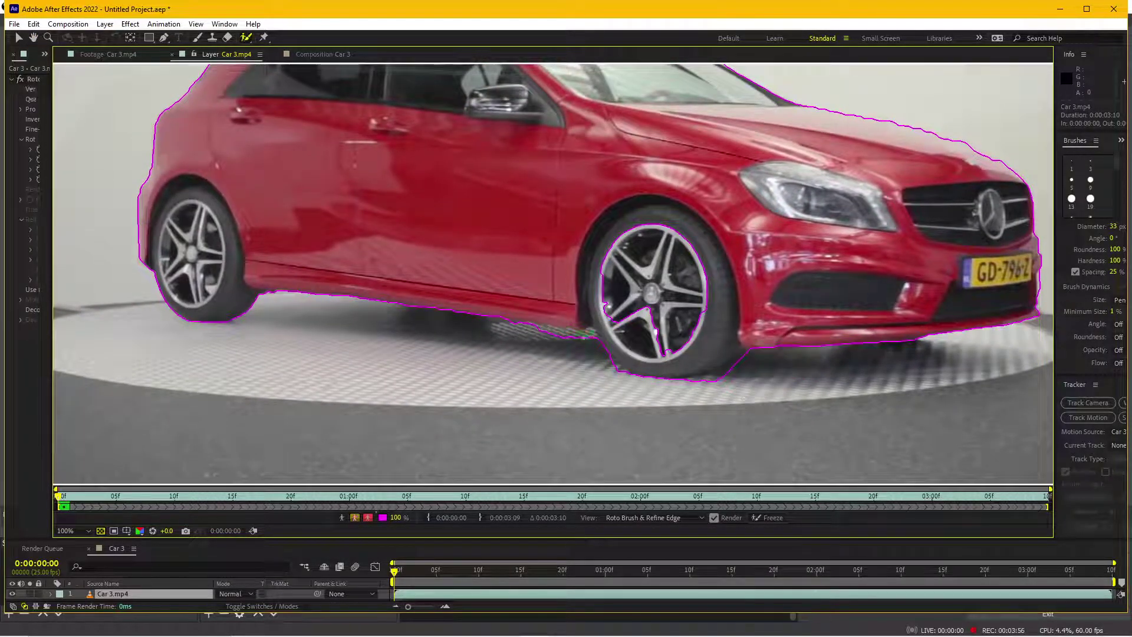
left_click_drag(530, 336, 574, 337)
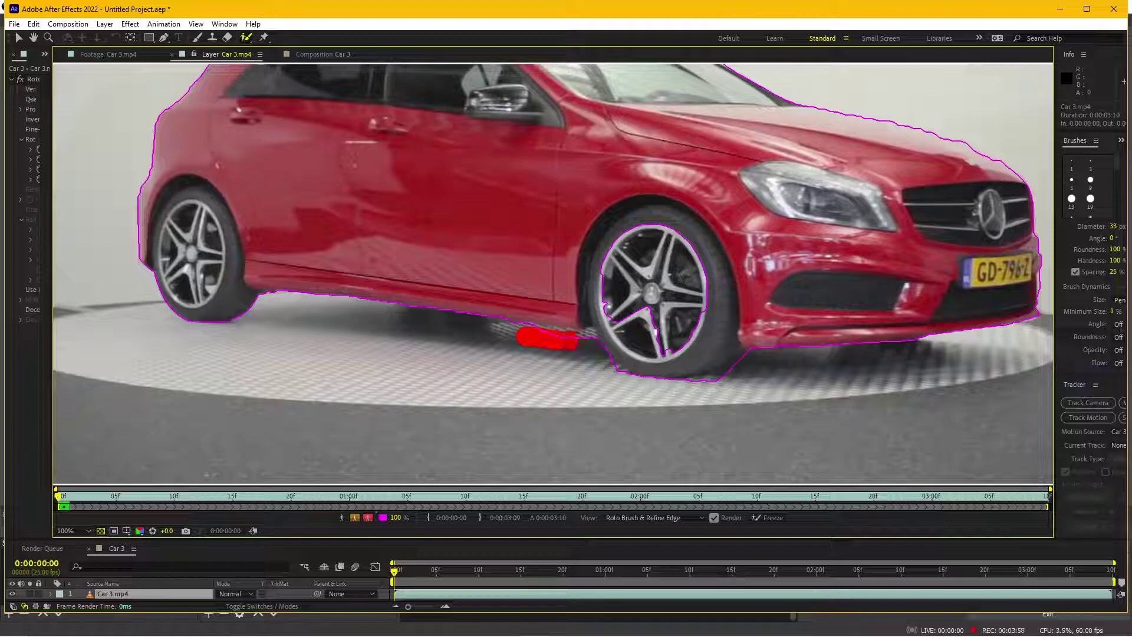
mouse_move(544, 204)
left_mouse_down()
mouse_move(452, 271)
mouse_move(500, 260)
left_mouse_up()
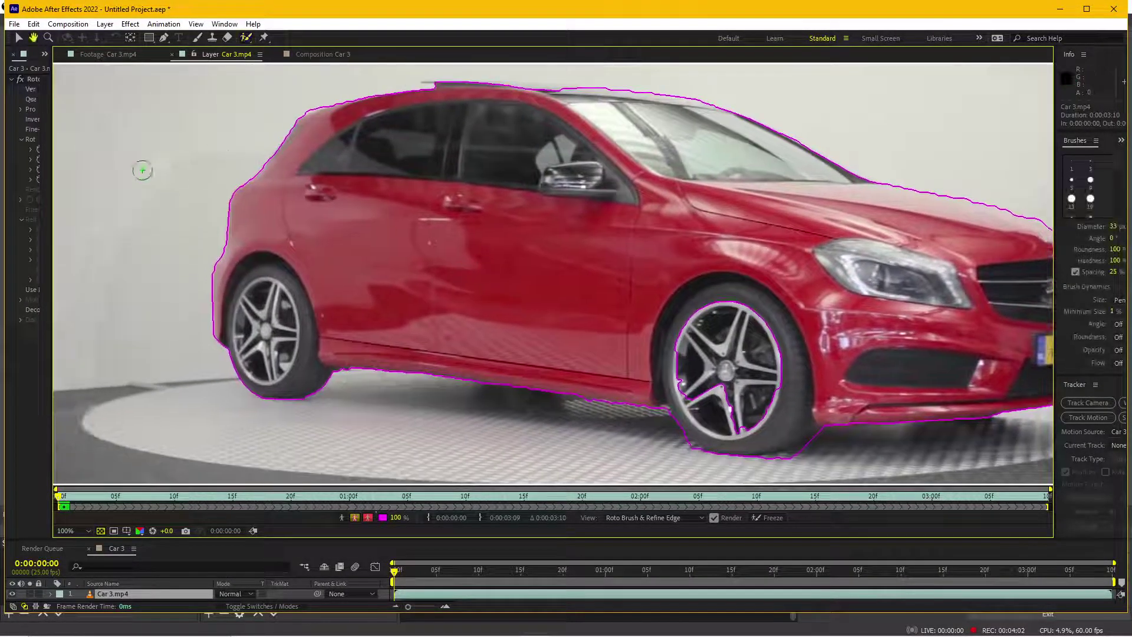
left_click_drag(52, 165, 216, 187)
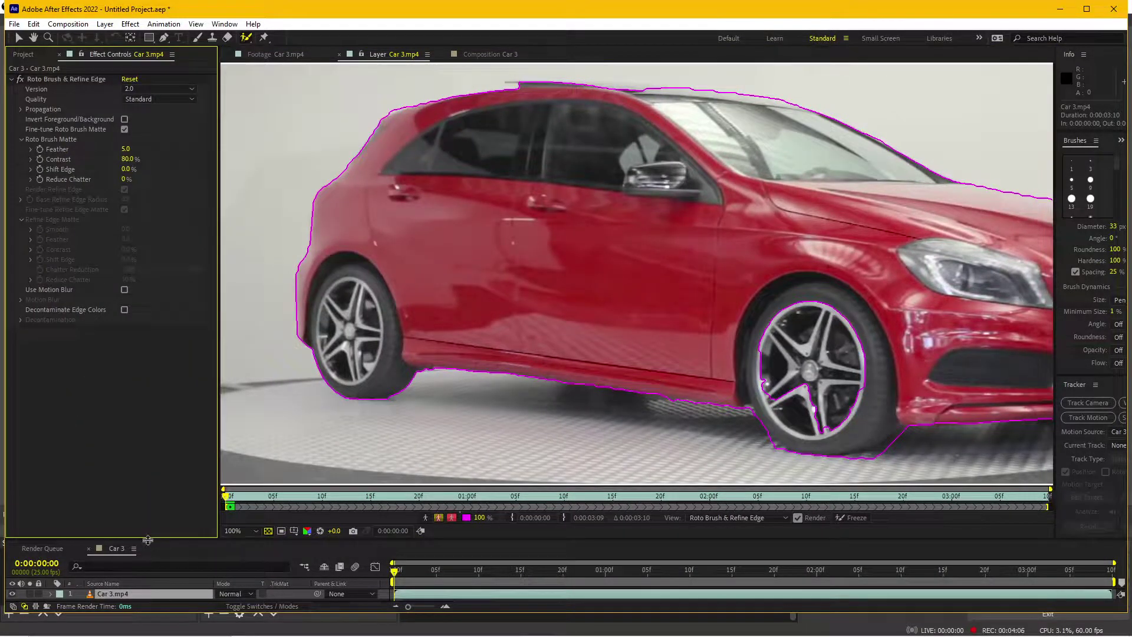
Set Roto Brush quality to Best and paint the front wheel spokes into the matte
left_click_drag(147, 537, 147, 505)
left_click(140, 564)
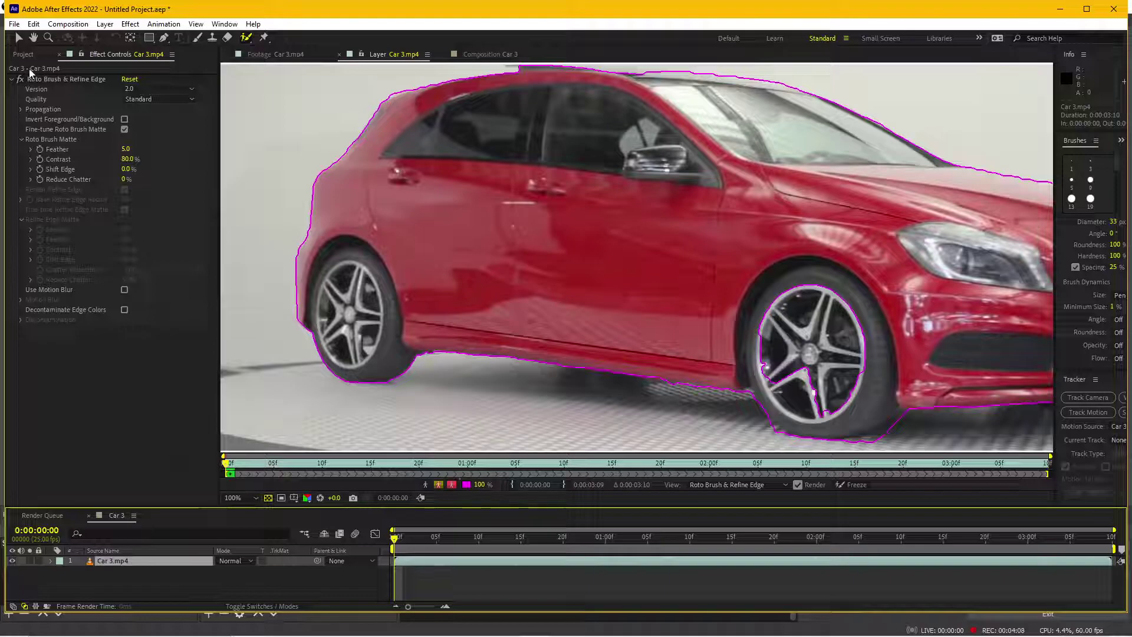
left_click(45, 78)
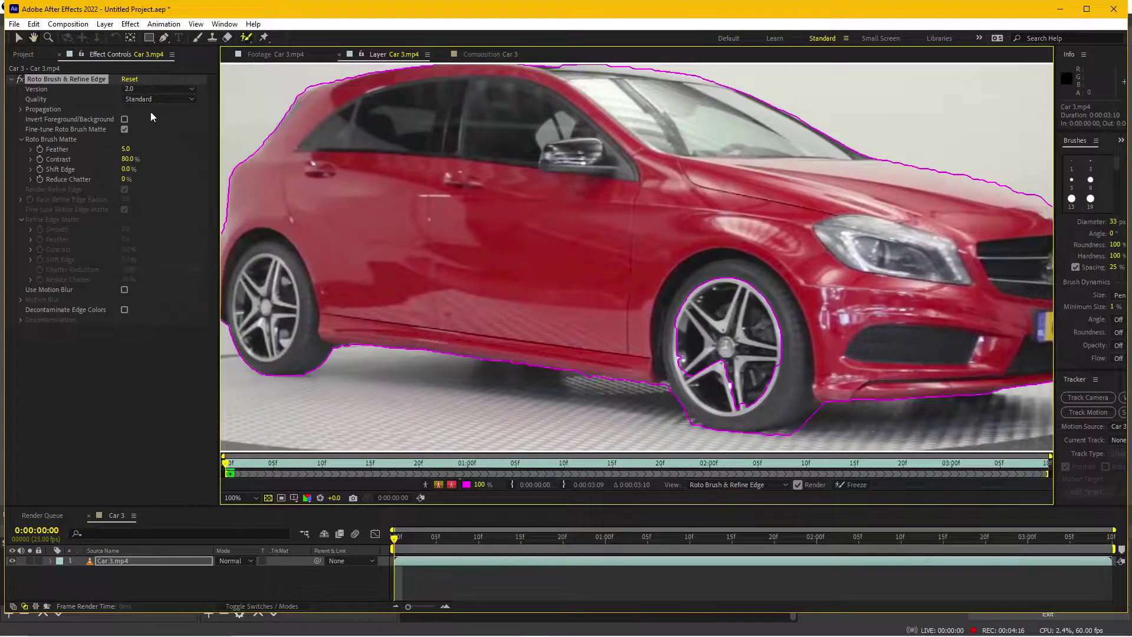
left_click(146, 104)
left_click(176, 126)
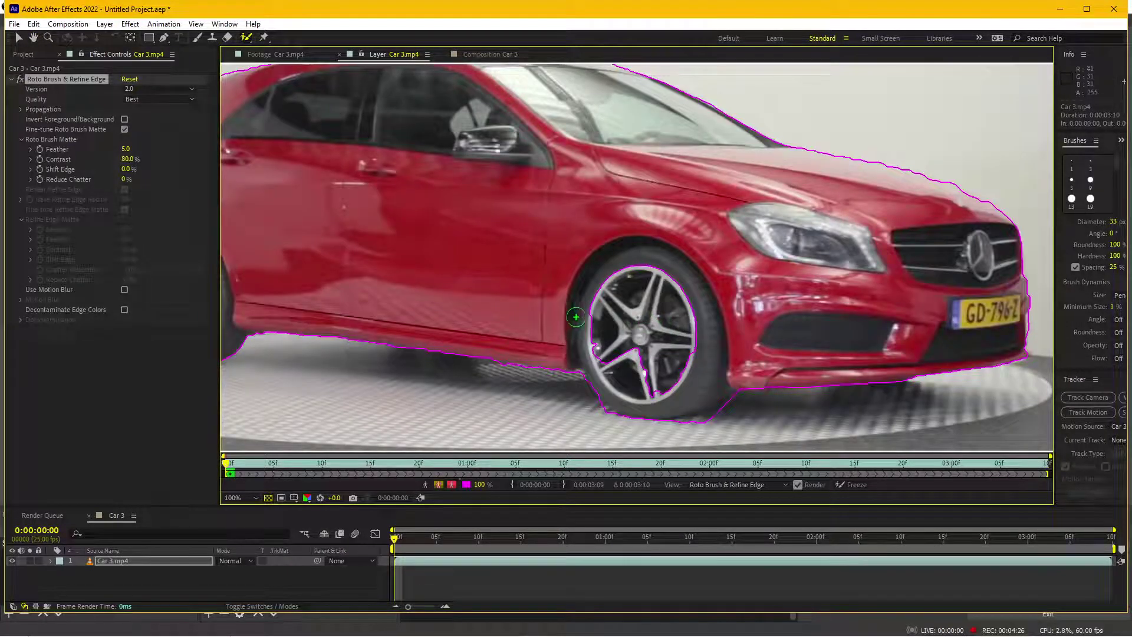
left_click_drag(576, 317, 704, 351)
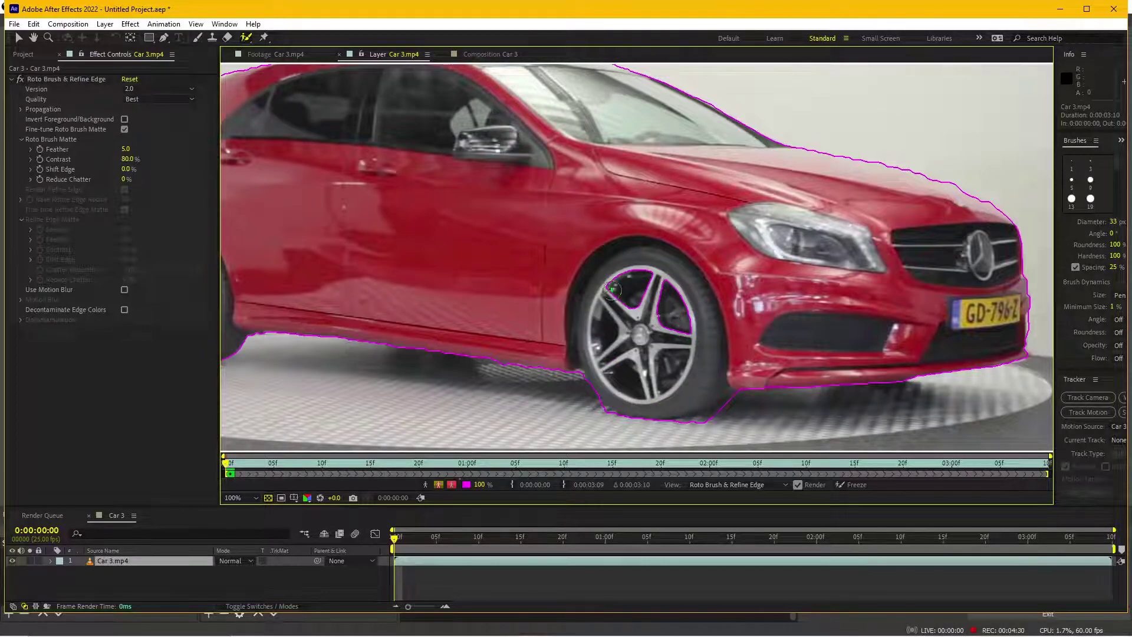
left_click_drag(611, 289, 704, 330)
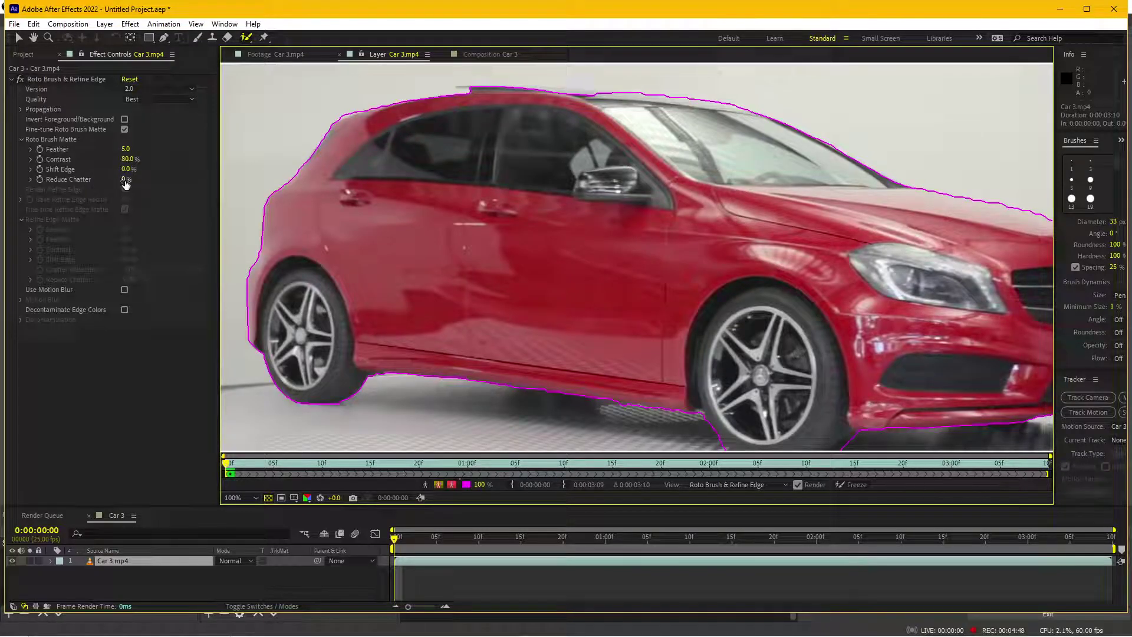
Raise Reduce Chatter to 100%, comparing the front-wheel outline against 0%
left_click_drag(124, 183, 146, 179)
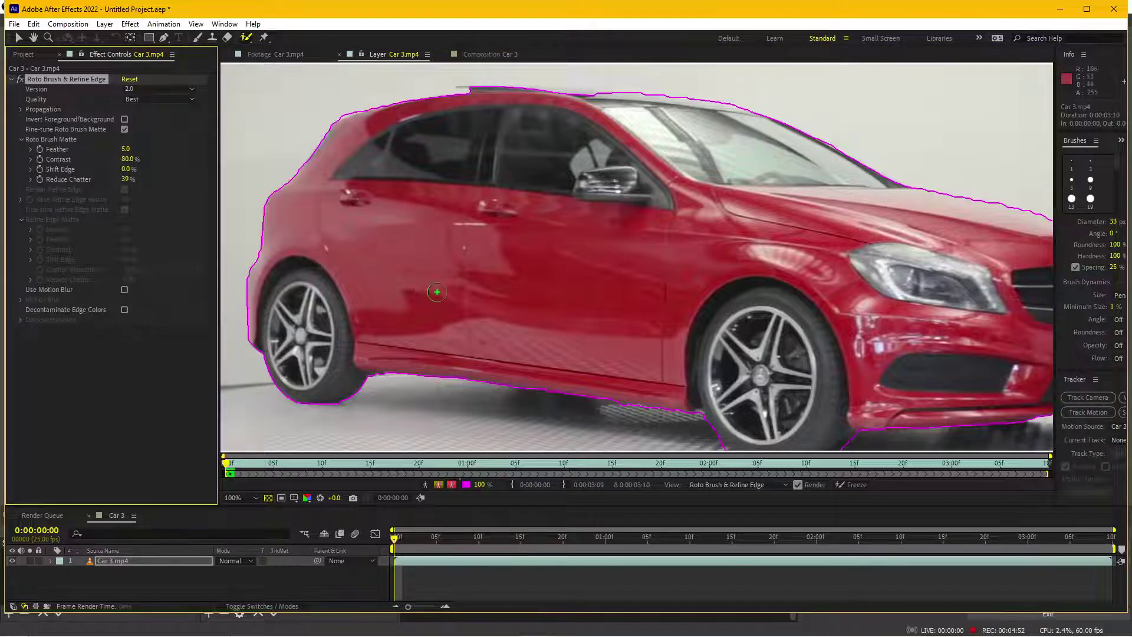
key("h")
left_click_drag(560, 314, 449, 291)
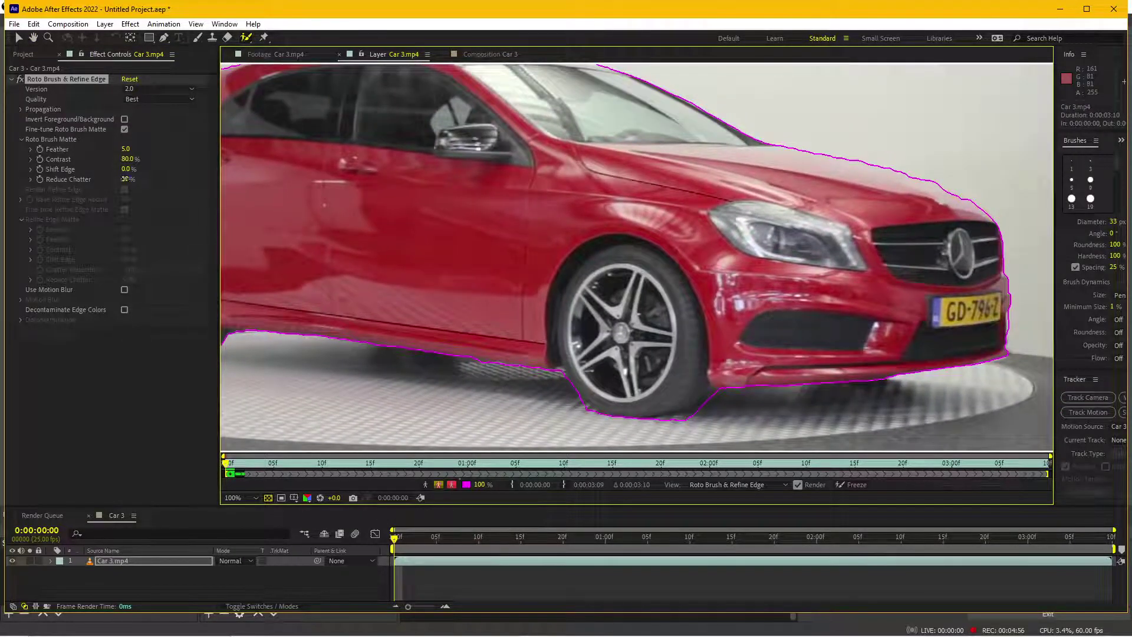
left_click_drag(125, 178, 203, 179)
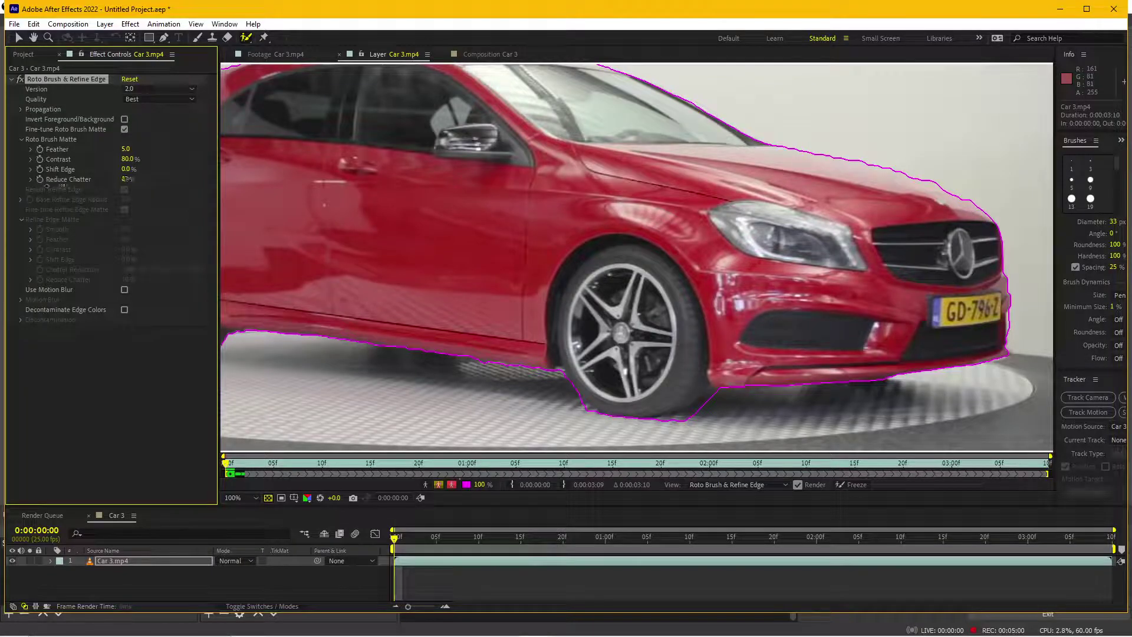
key("period")
left_click_drag(398, 369, 472, 231)
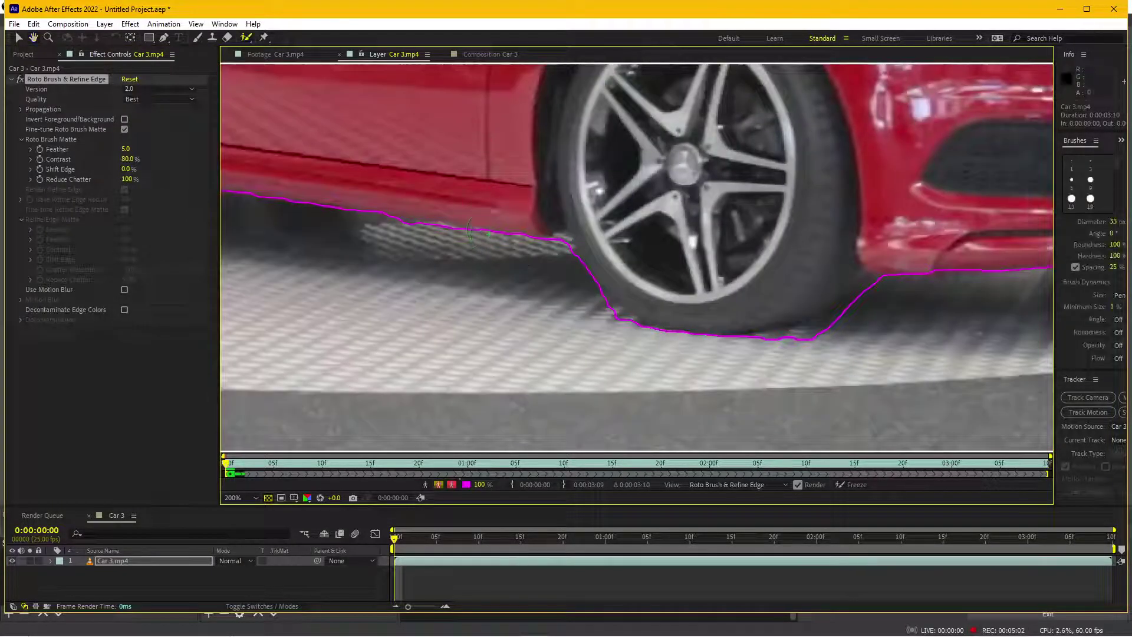
mouse_move(130, 180)
left_mouse_down()
mouse_move(52, 182)
mouse_move(217, 193)
left_mouse_up()
left_click_drag(144, 198, 218, 198)
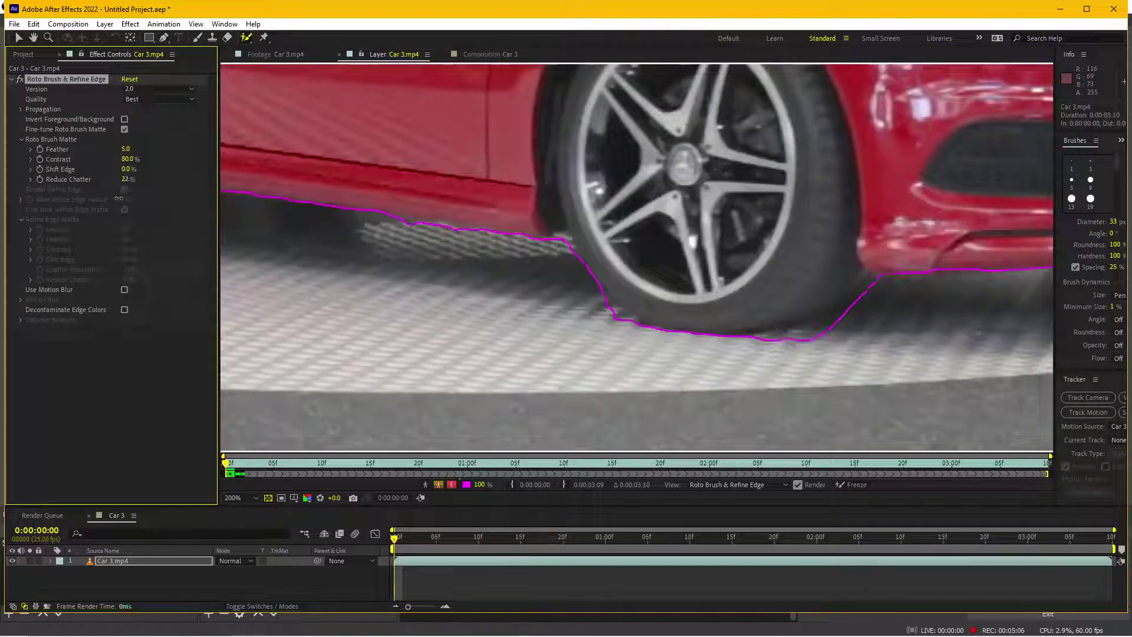
scroll(610, 269, "down", 1)
scroll(590, 277, "down", 1)
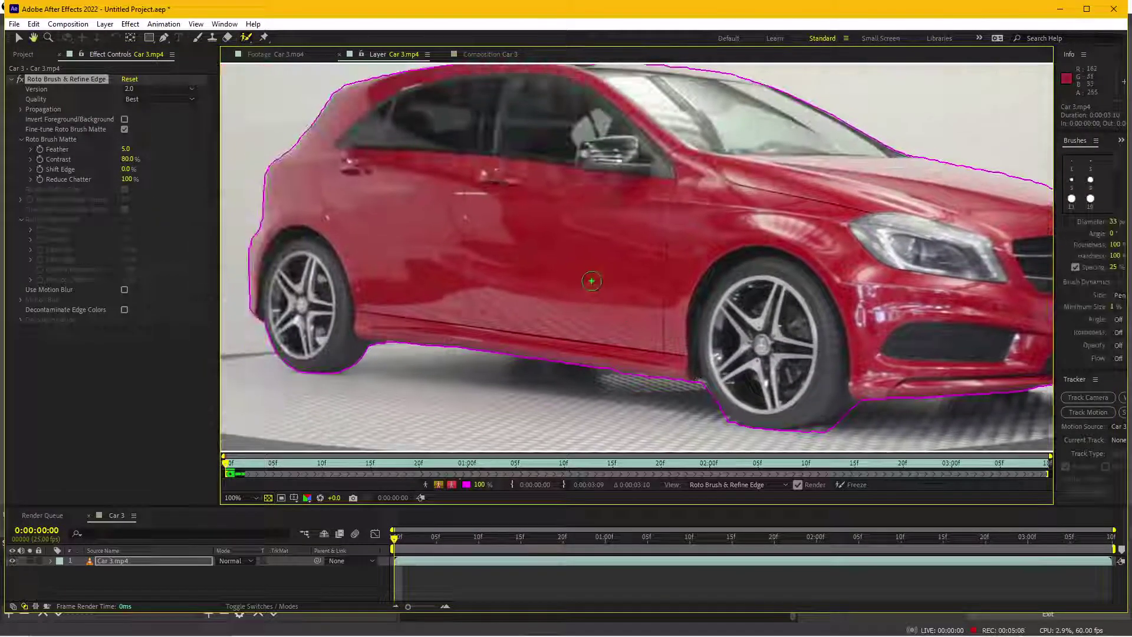
scroll(654, 275, "down", 1)
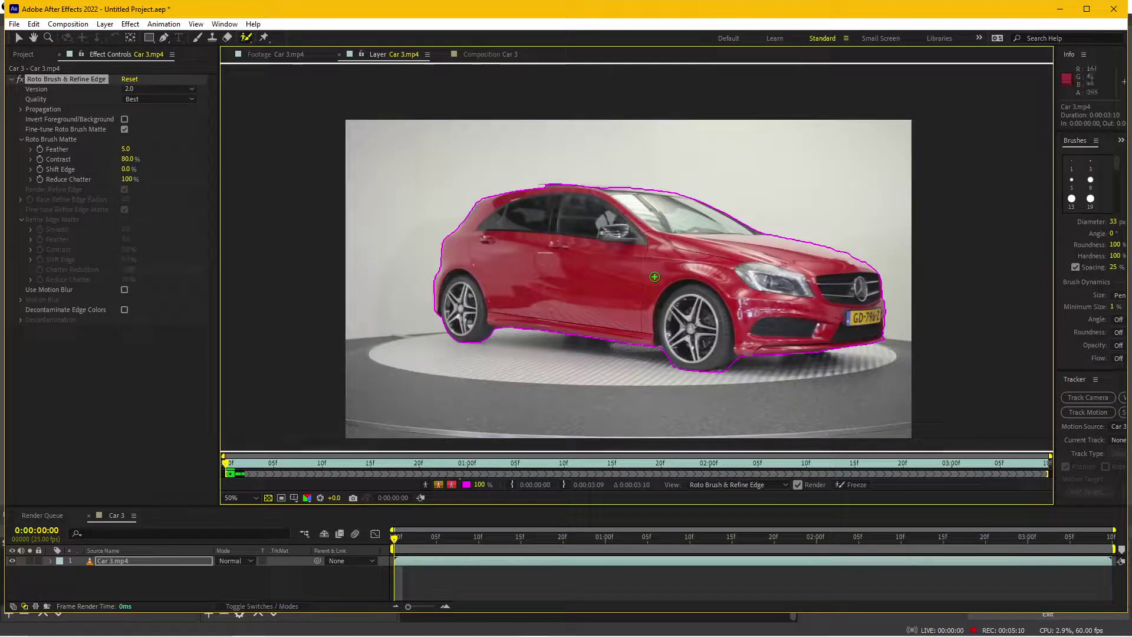
scroll(535, 345, "up", 1)
scroll(529, 343, "down", 1)
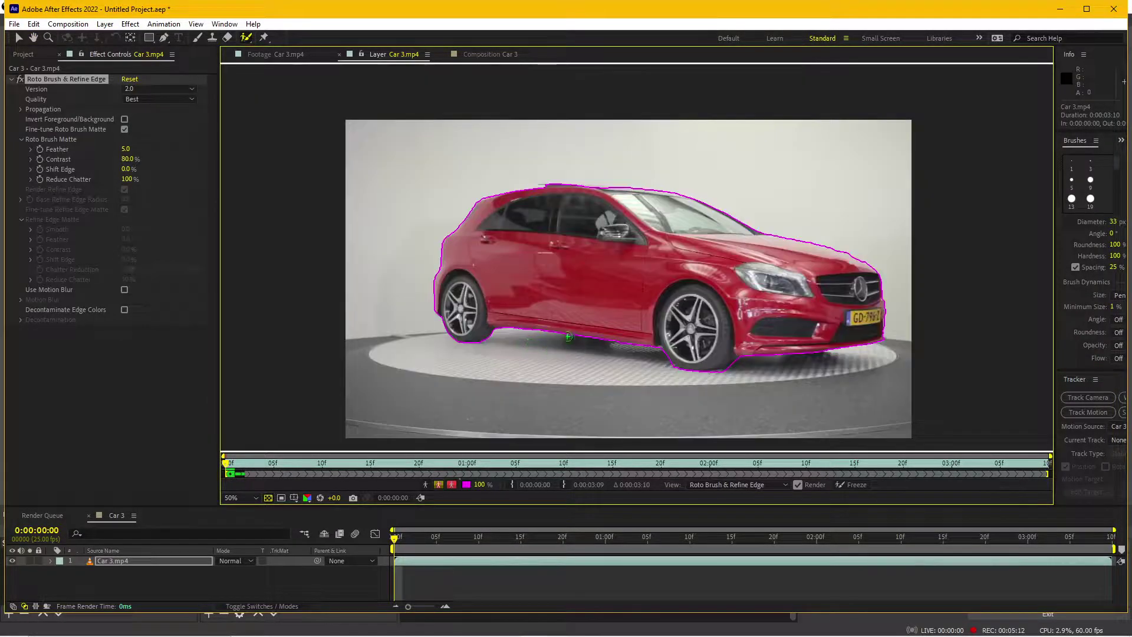
Propagate the matte to frame 5 and inspect the close-up outline at frame 2
left_click(276, 464)
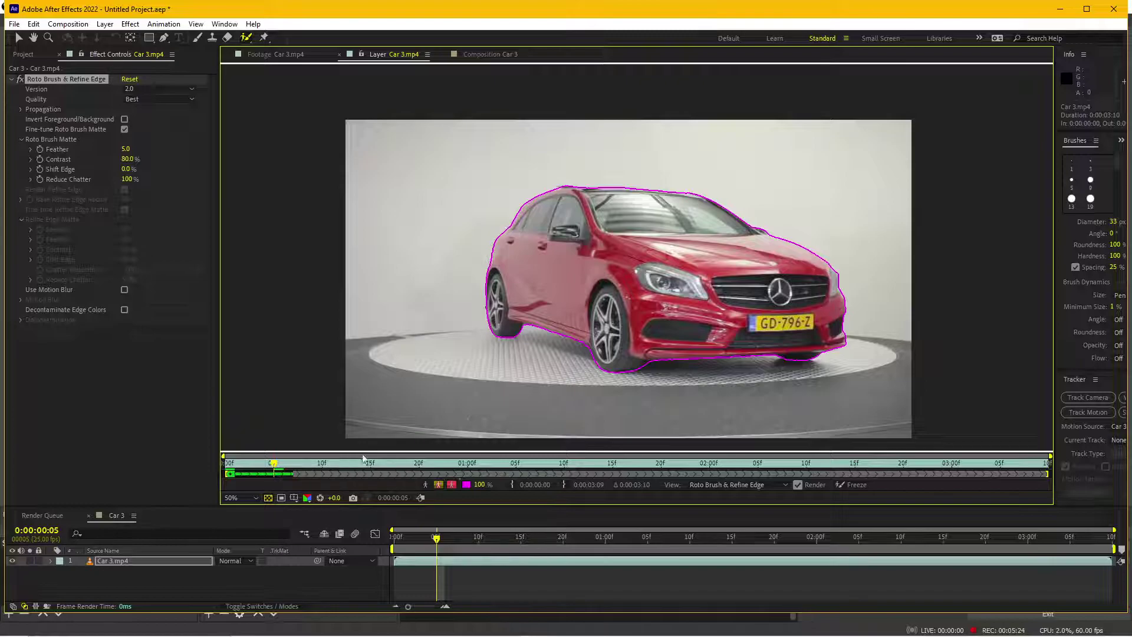
key("period")
mouse_move(685, 334)
left_mouse_down()
mouse_move(601, 275)
mouse_move(635, 277)
left_mouse_up()
left_click_drag(261, 462, 245, 462)
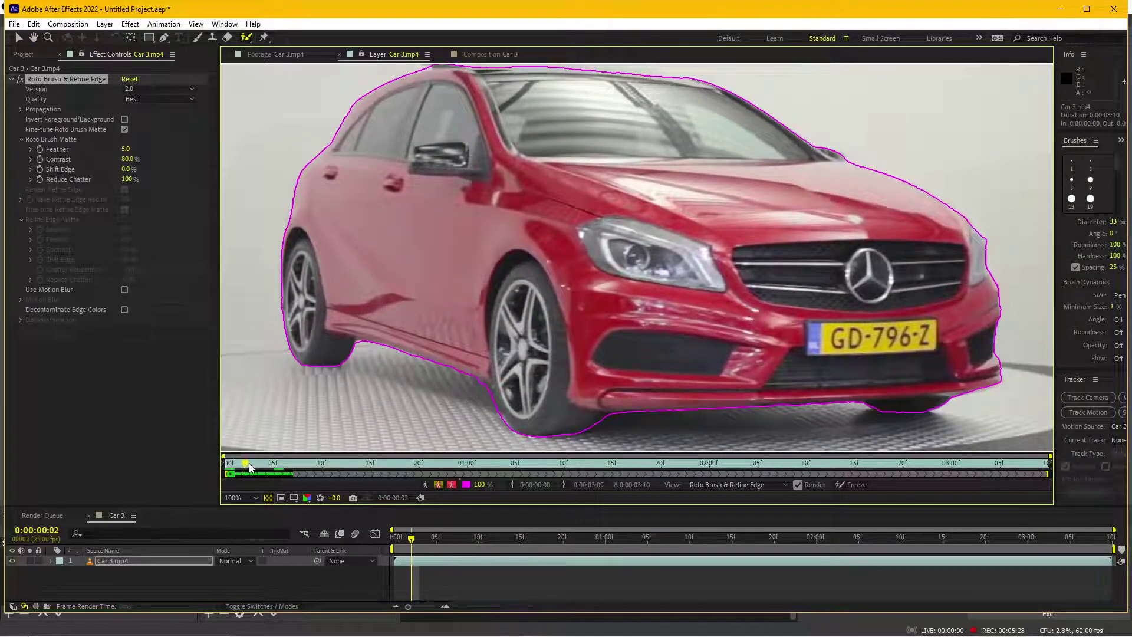
key("comma")
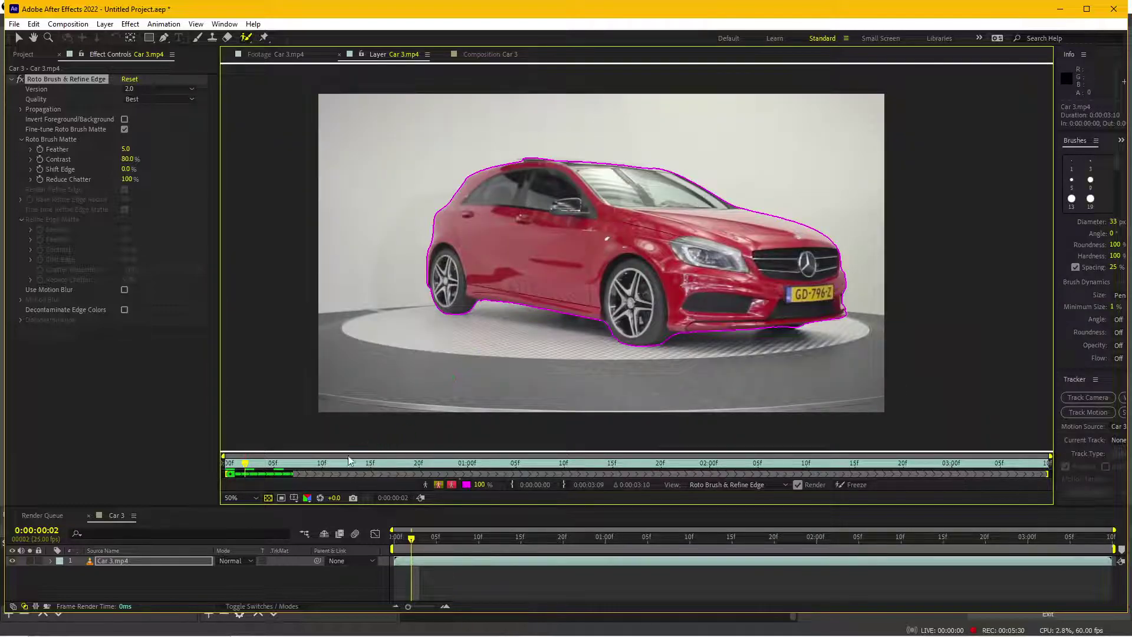
Propagate through frames 11, 17 and one second, then return to 0:00:00:10
left_click(335, 463)
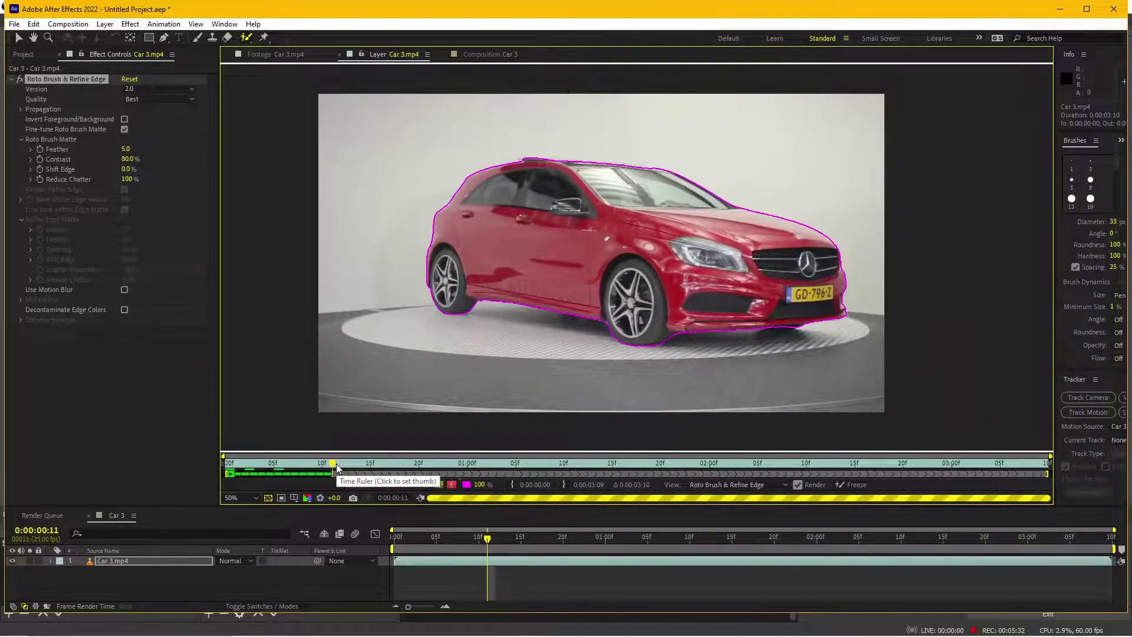
left_click(392, 463)
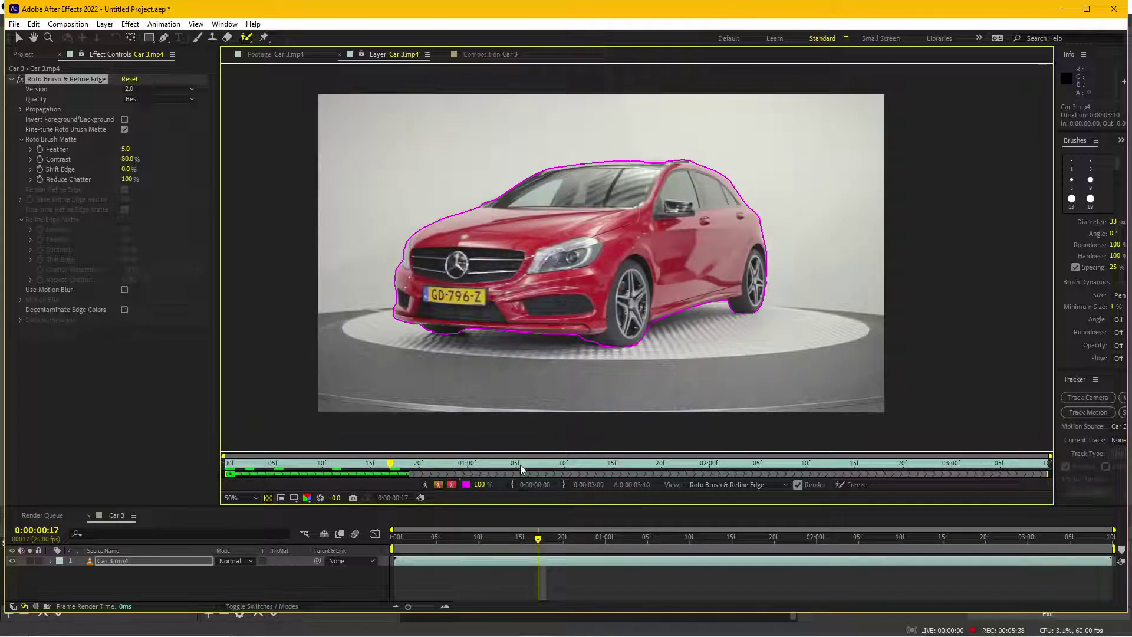
left_click(469, 463)
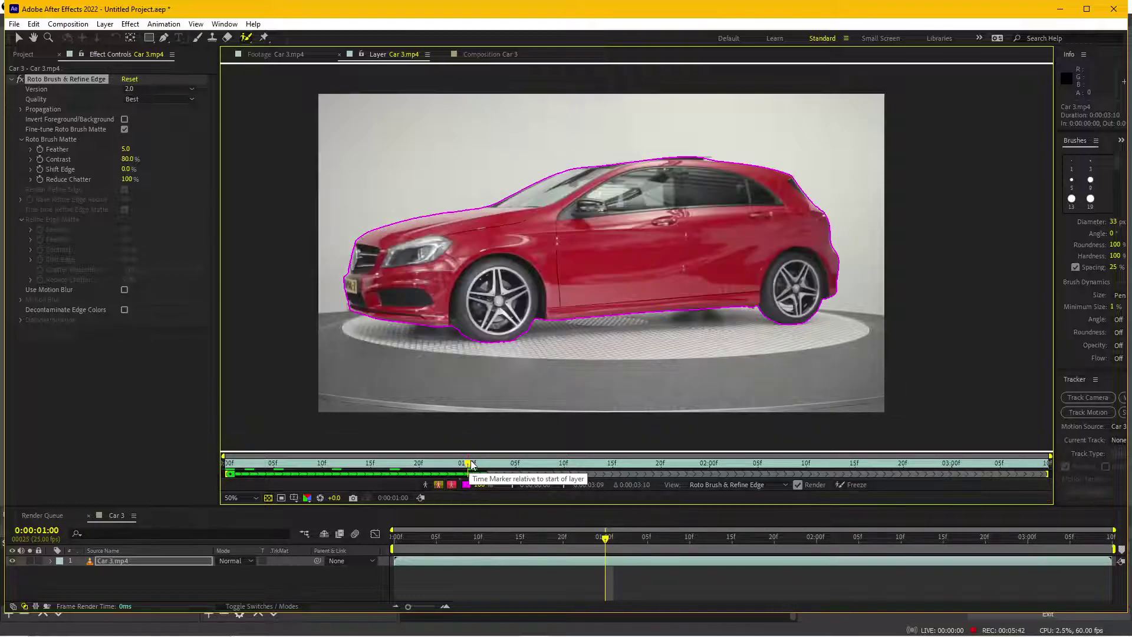
left_click(384, 461)
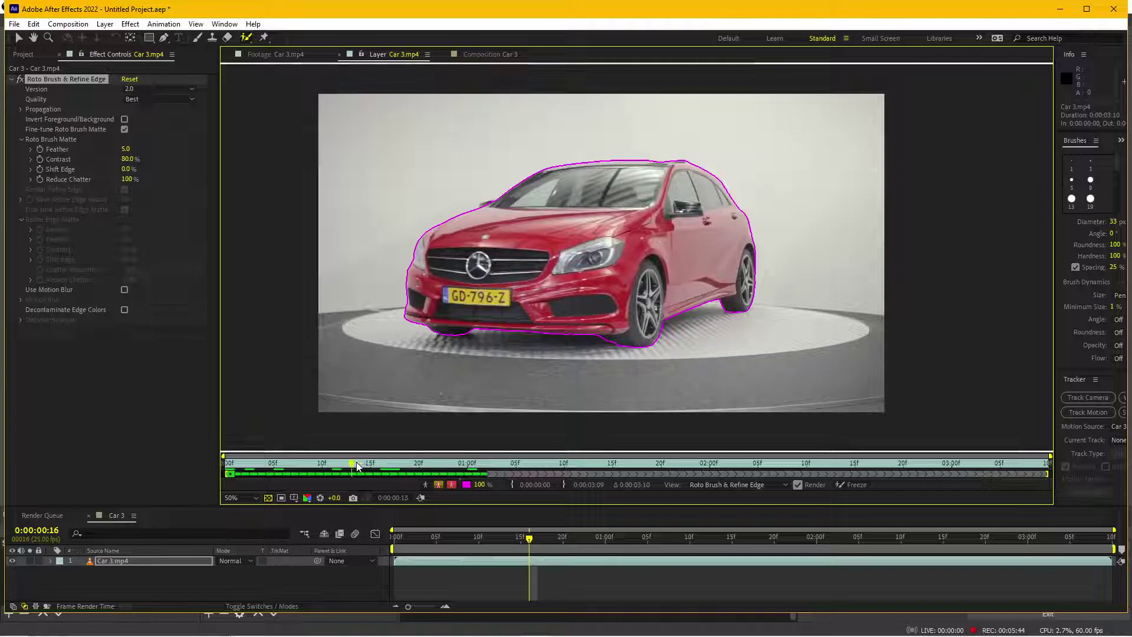
left_click_drag(357, 465, 321, 464)
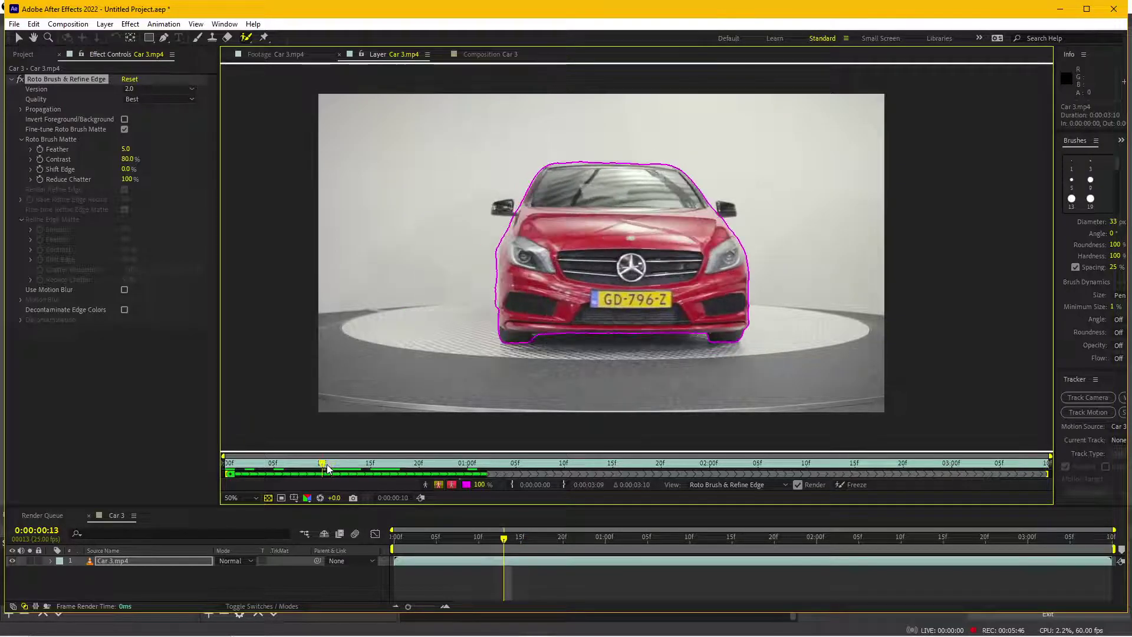
Paint the left and right side mirrors into the matte at 200%, then propagate to 0:00:00:23
scroll(494, 219, "up", 1)
scroll(494, 218, "up", 1)
scroll(494, 219, "up", 1)
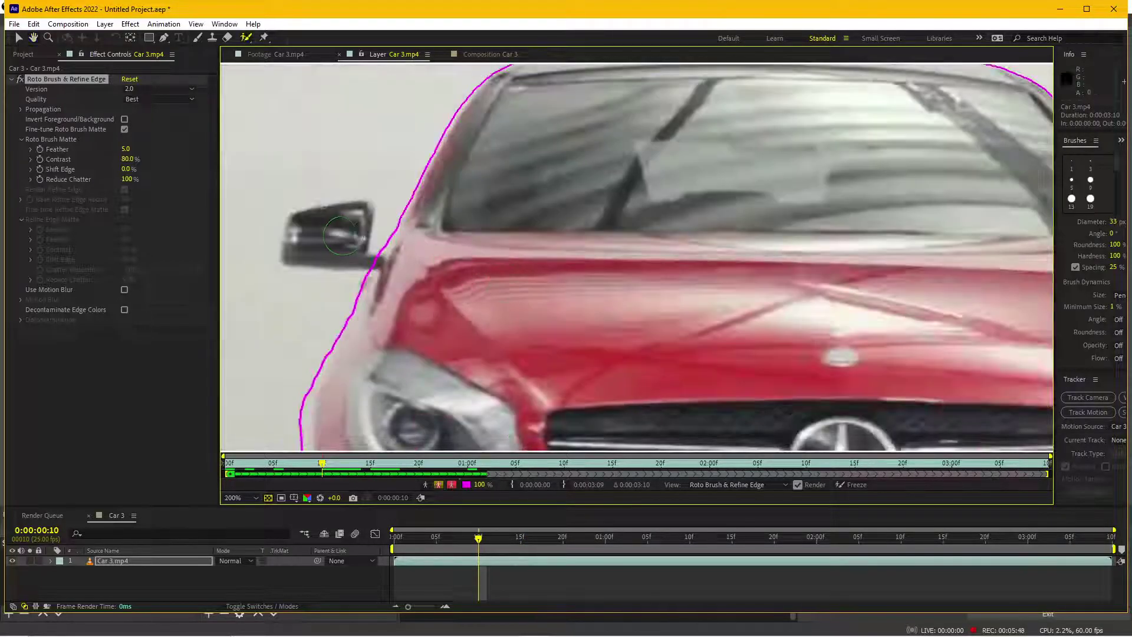
left_click_drag(322, 236, 354, 238)
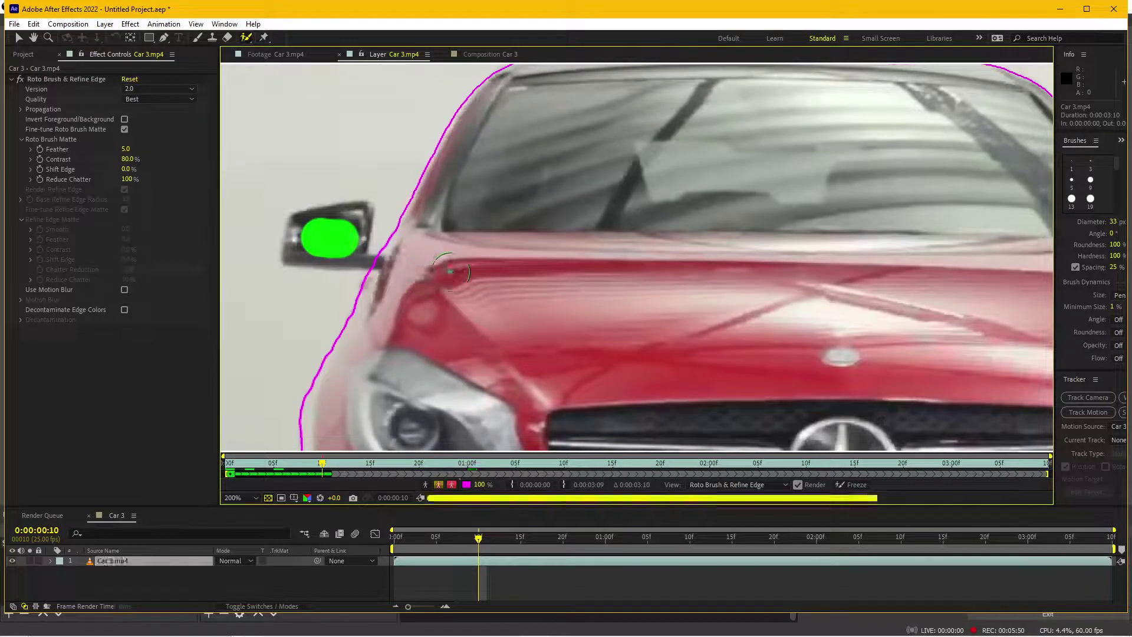
scroll(637, 288, "down", 2)
scroll(609, 265, "up", 1)
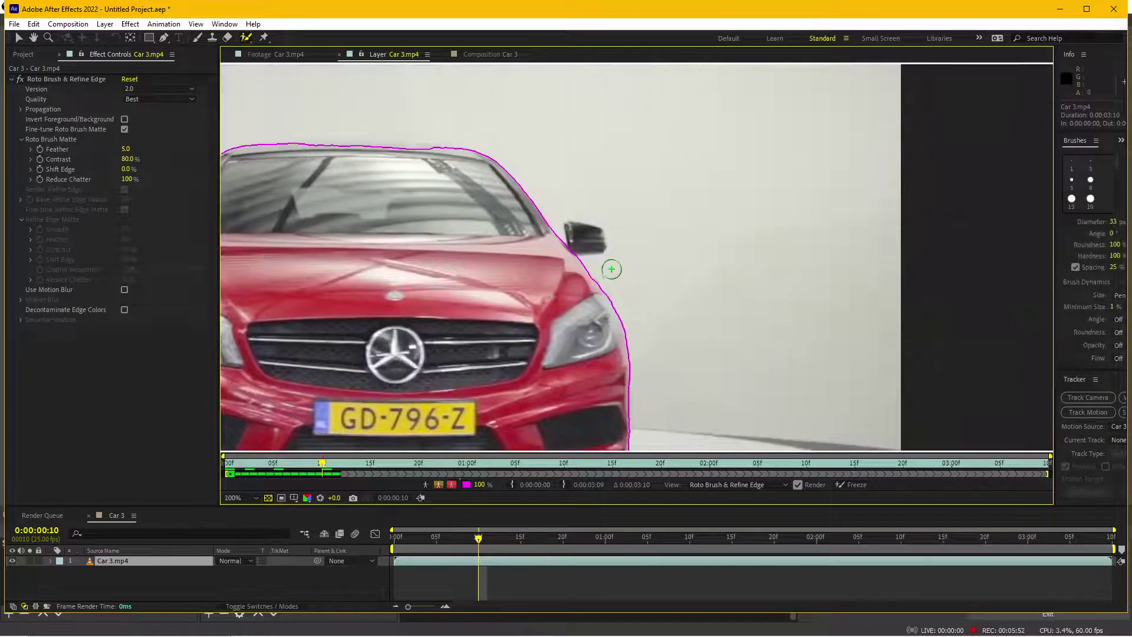
scroll(537, 225, "up", 1)
left_click(537, 225)
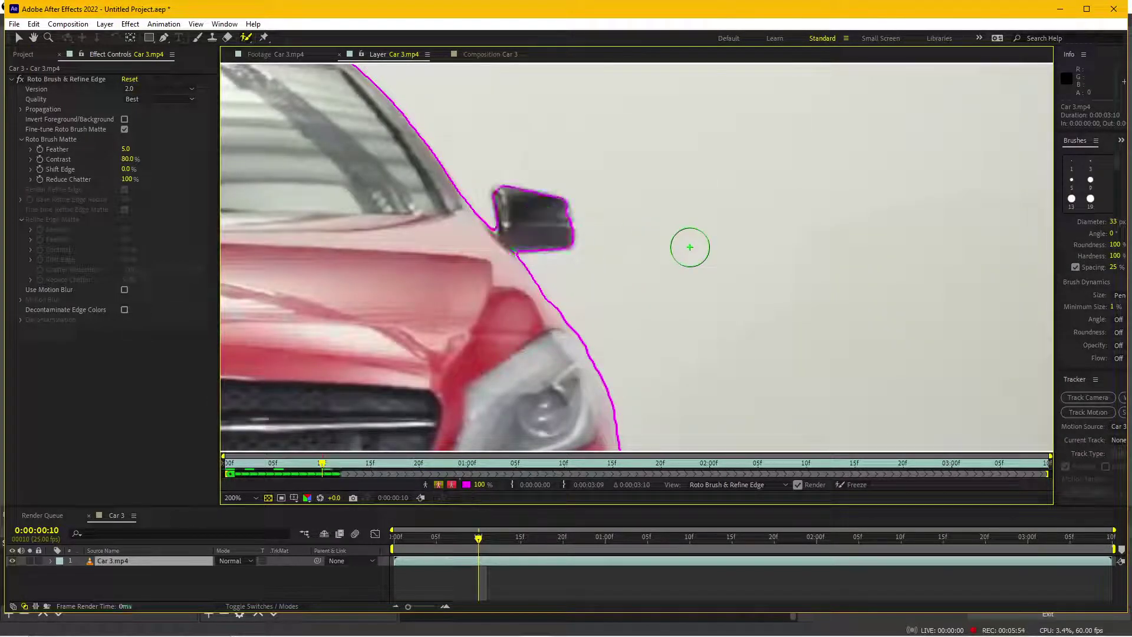
scroll(649, 285, "down", 2)
scroll(649, 285, "down", 1)
scroll(552, 337, "down", 1)
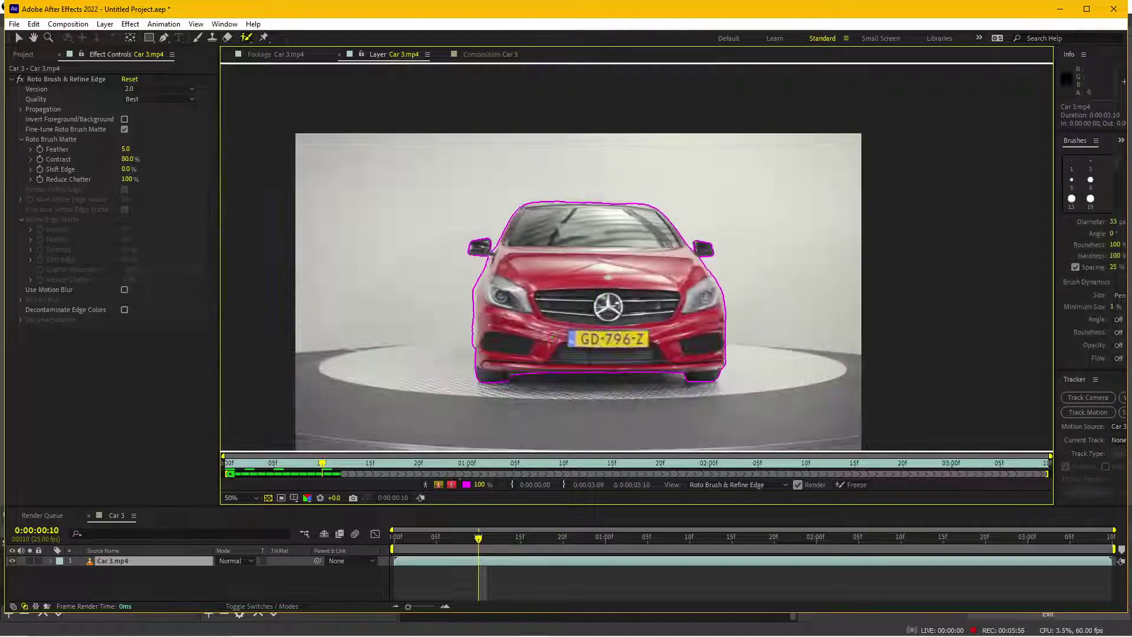
left_click(446, 464)
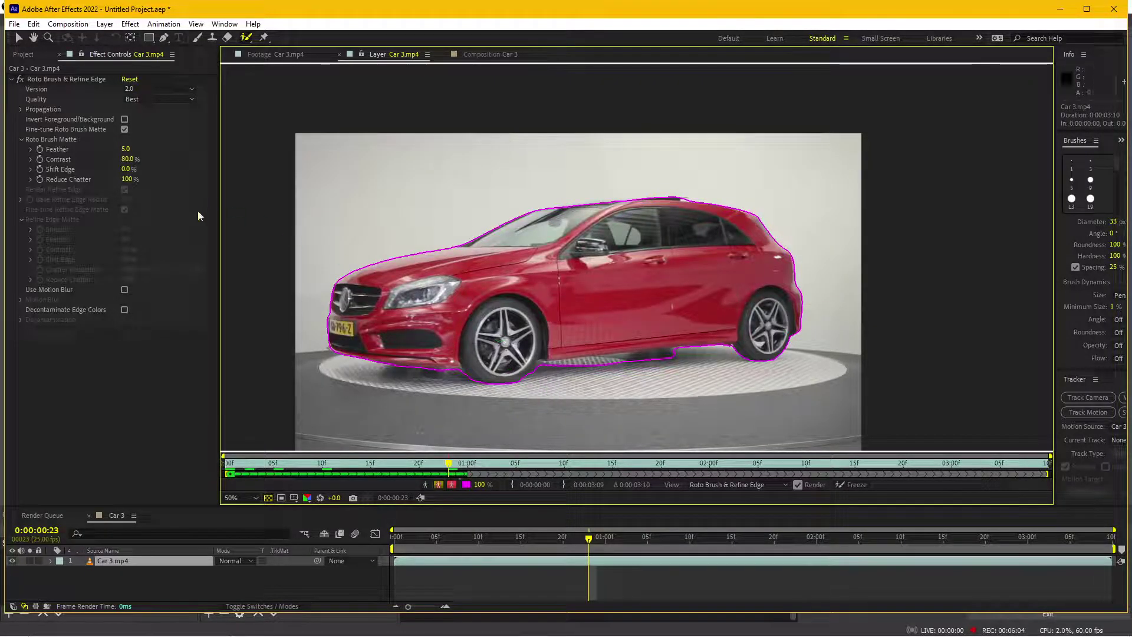
Propagate the roto matte through 0:00:01:05, 0:00:01:14 and 0:00:02:00
left_click(21, 110)
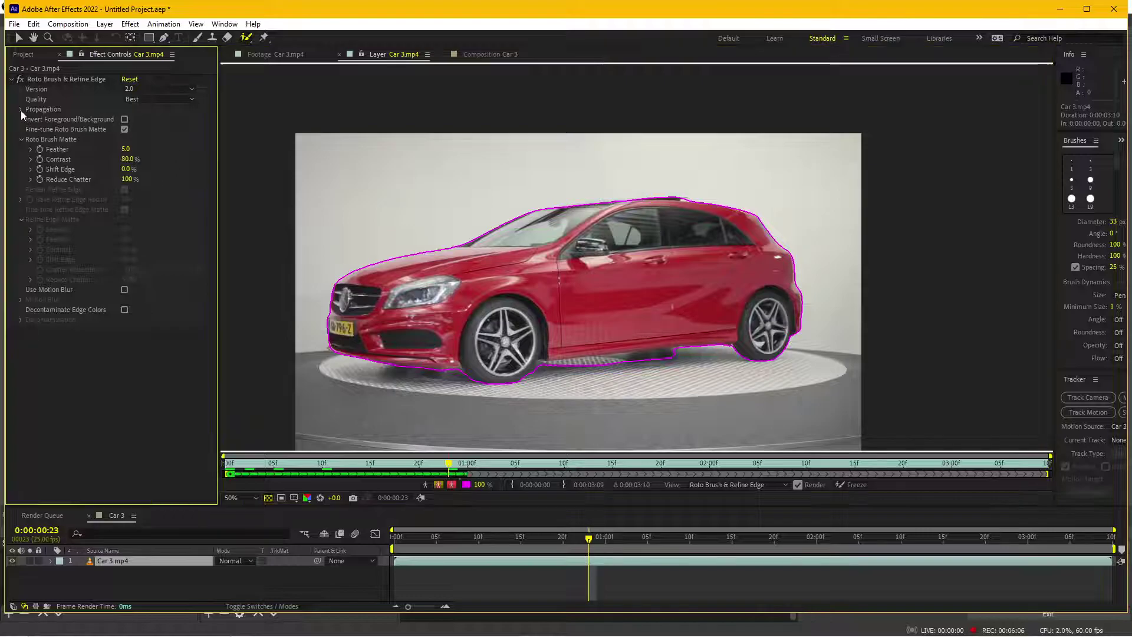
left_click(21, 112)
left_click(514, 464)
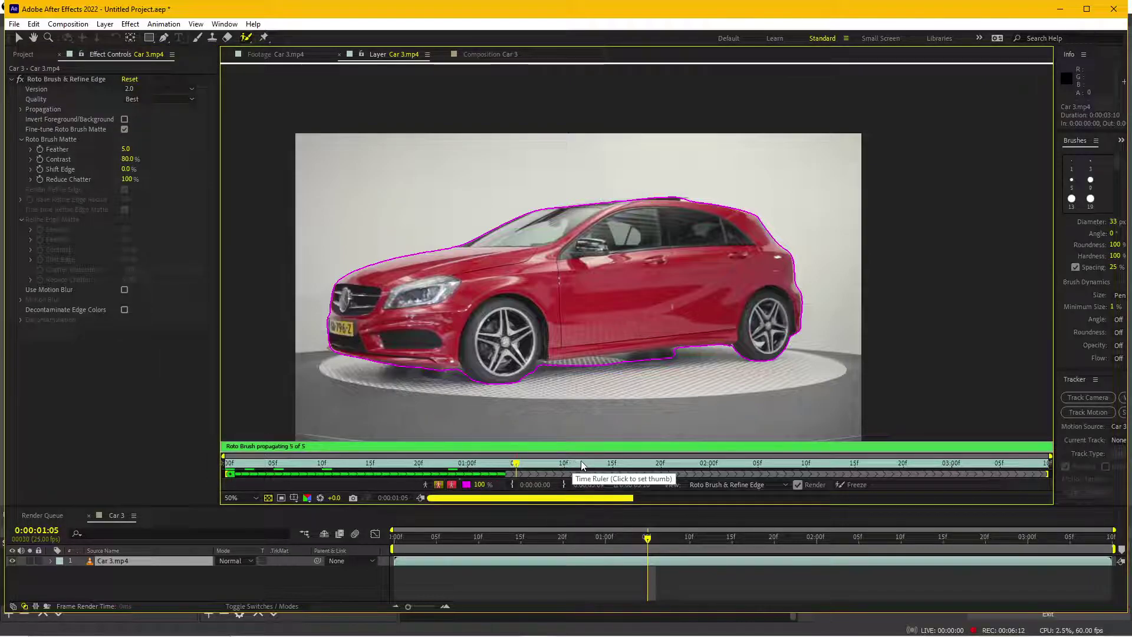
left_click(603, 464)
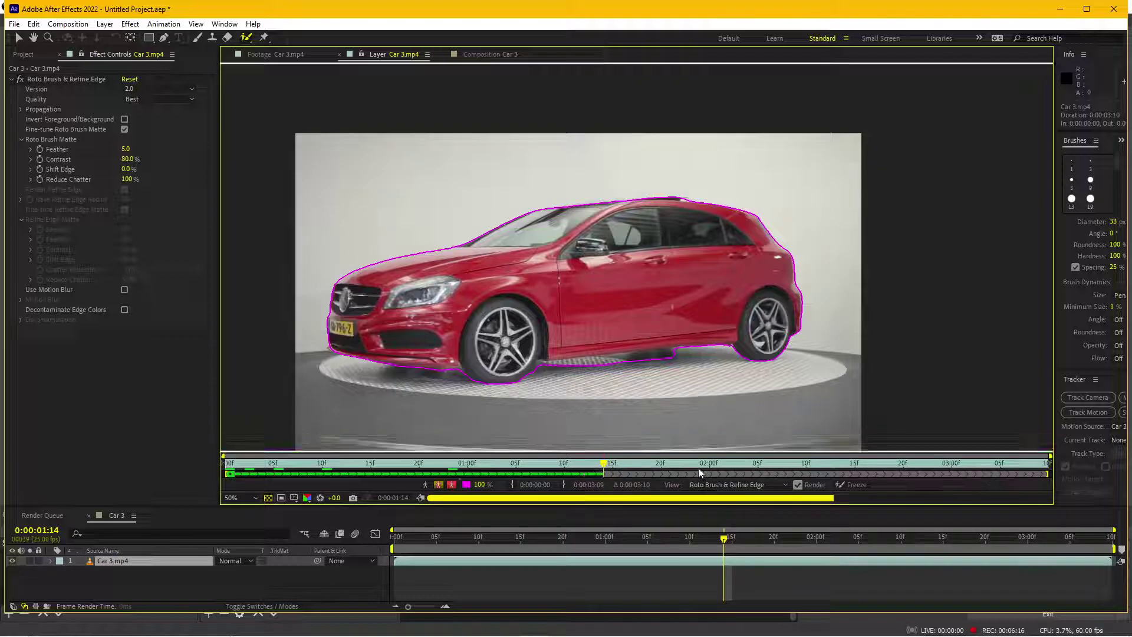
left_click(707, 463)
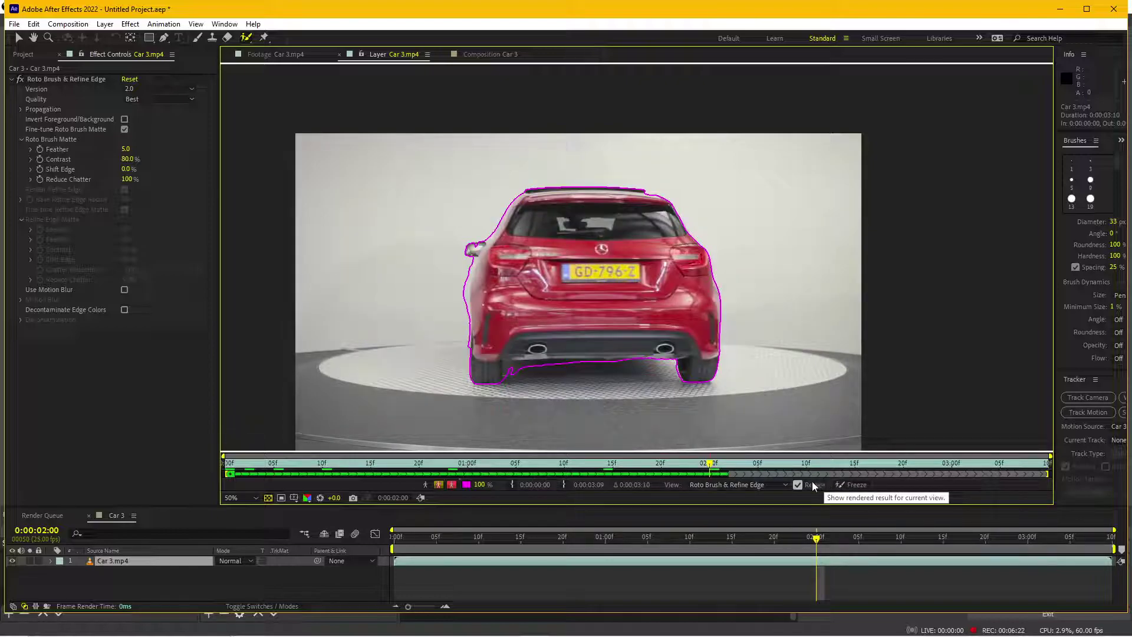
left_click(741, 537)
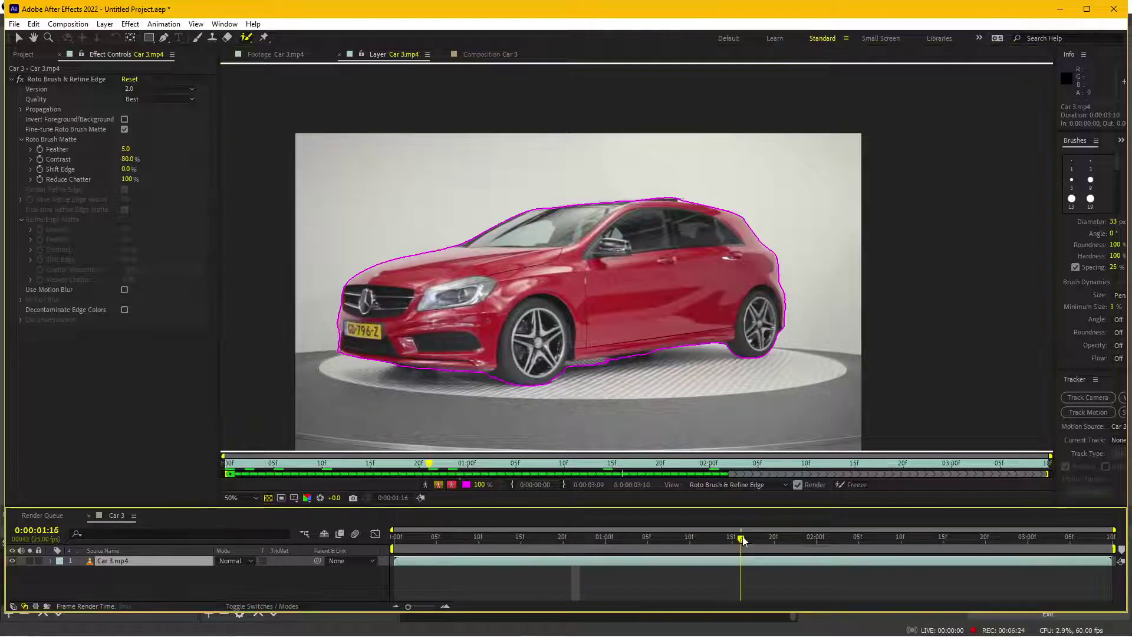
Subtract background along the car's left edge at 0:00:02:00, then propagate to 0:00:03:09
left_click_drag(742, 537, 817, 542)
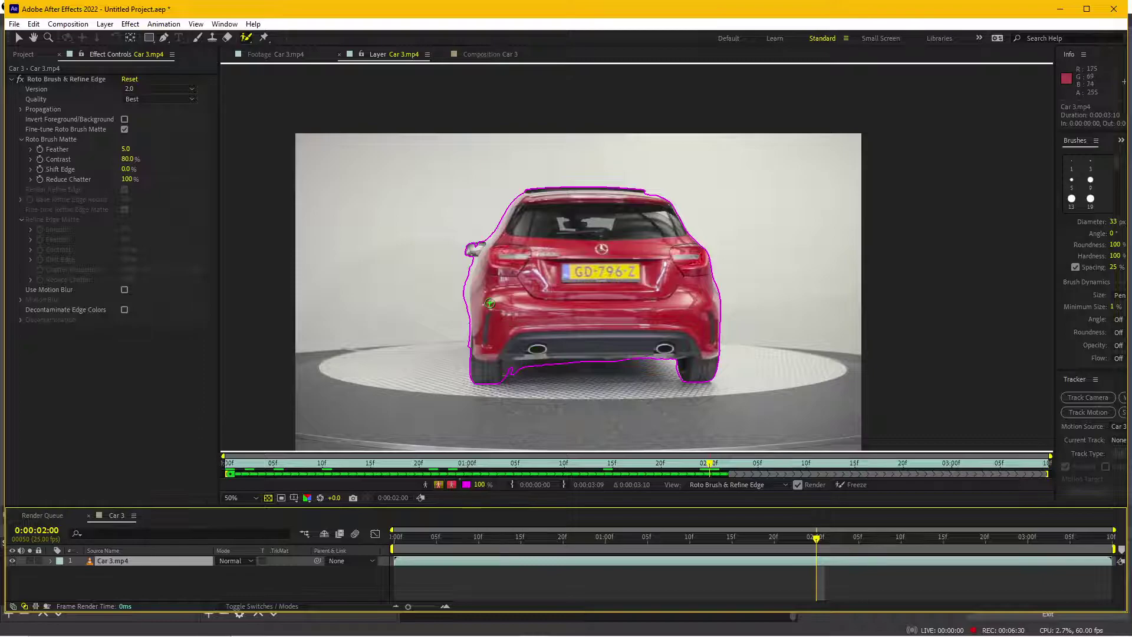
left_click_drag(462, 272, 462, 298, "alt")
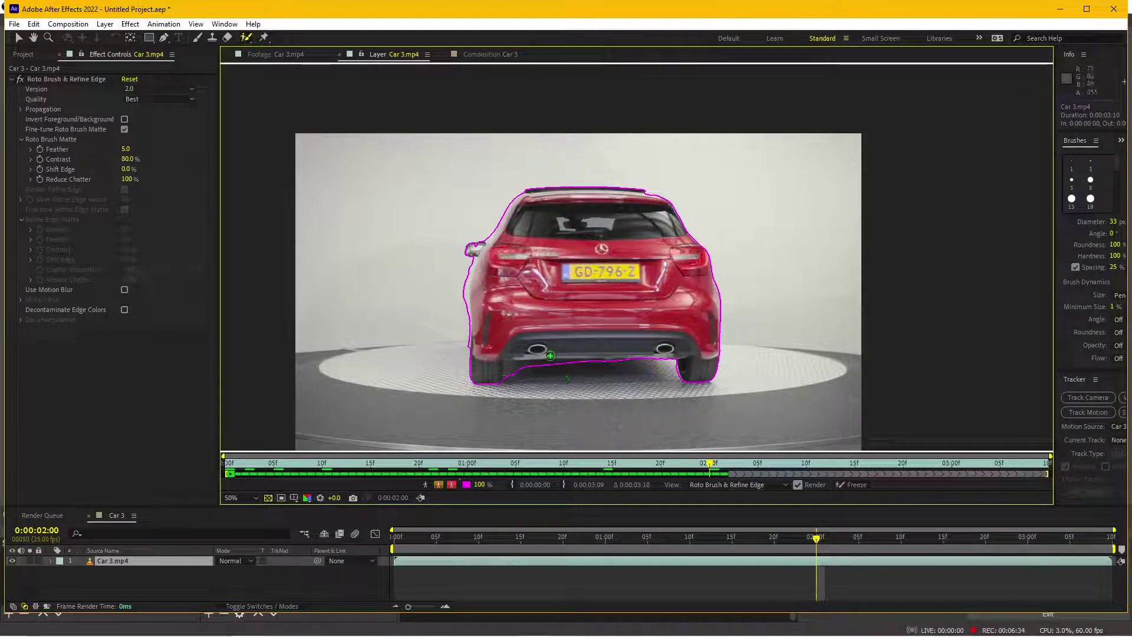
left_click_drag(455, 277, 461, 281, "alt")
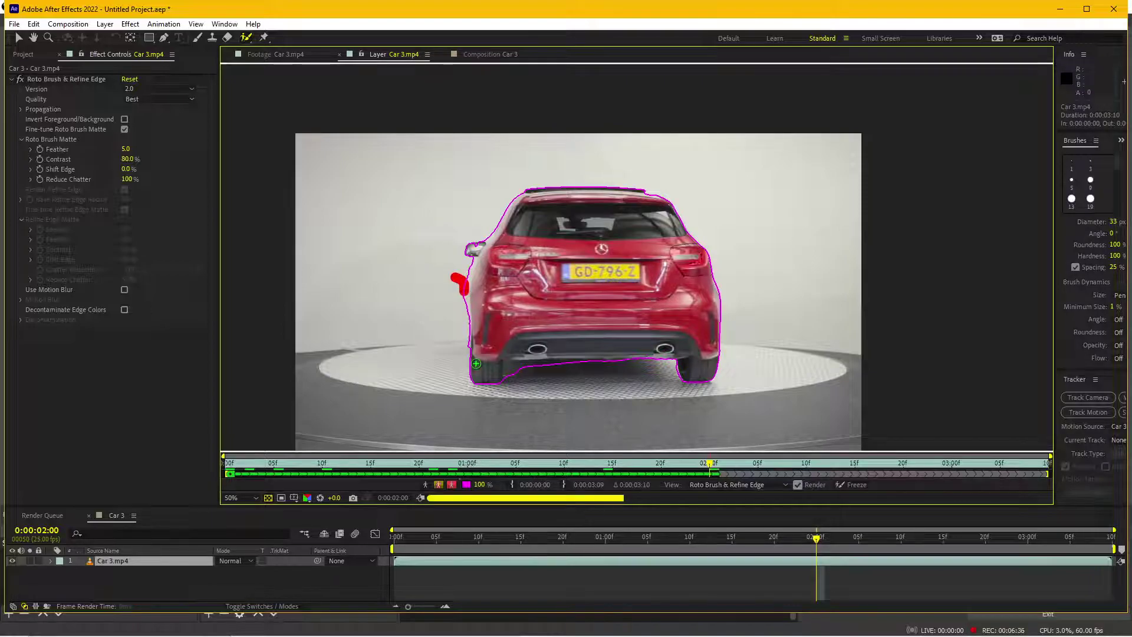
left_click(642, 463)
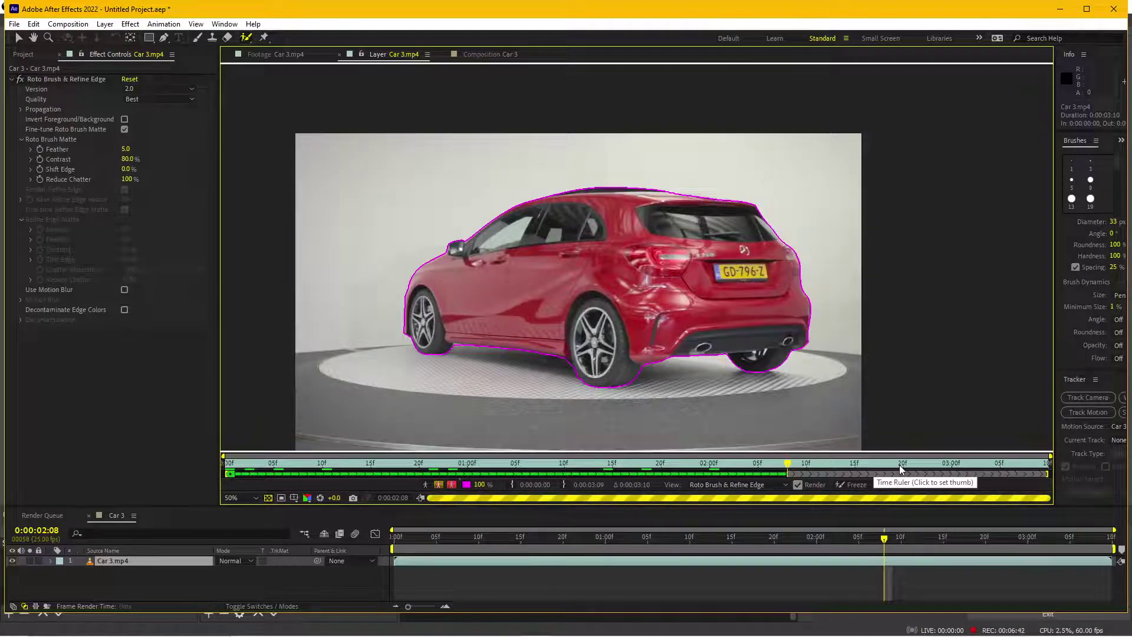
left_click(965, 466)
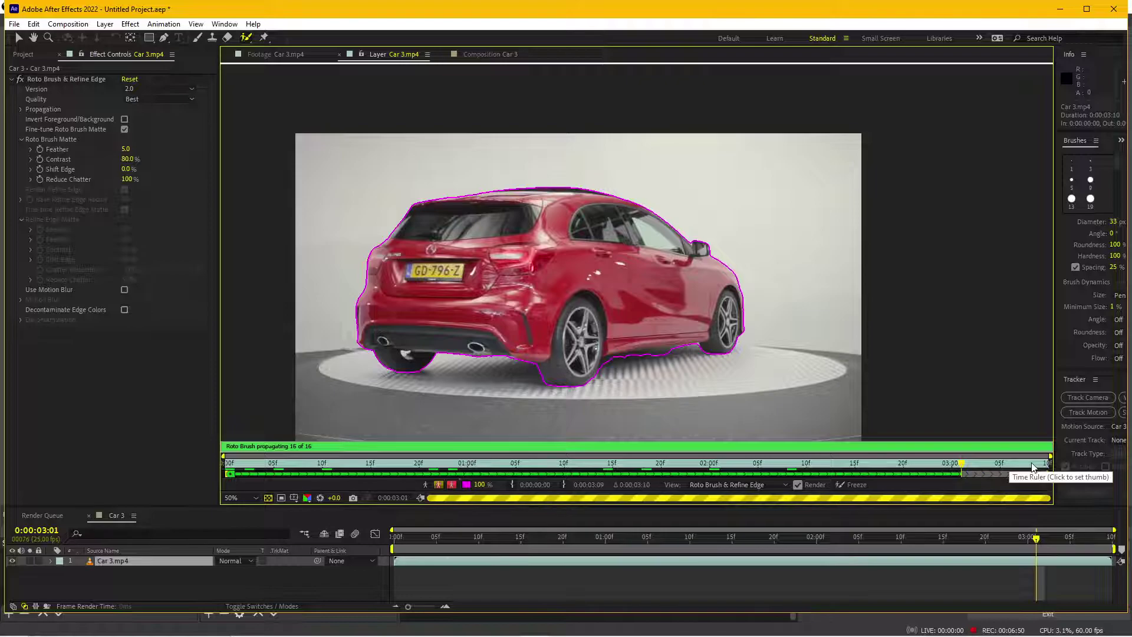
left_click(1055, 464)
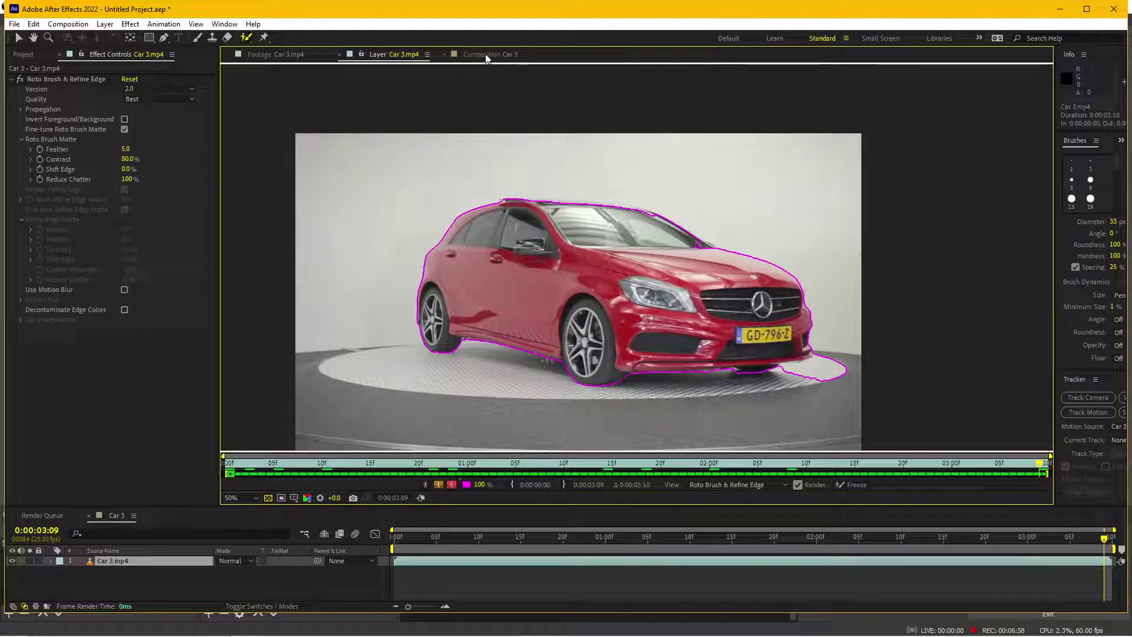
Alt-paint the turntable patch by the front bumper out of the roto matte, then scrub the cut-out car
left_click(486, 57)
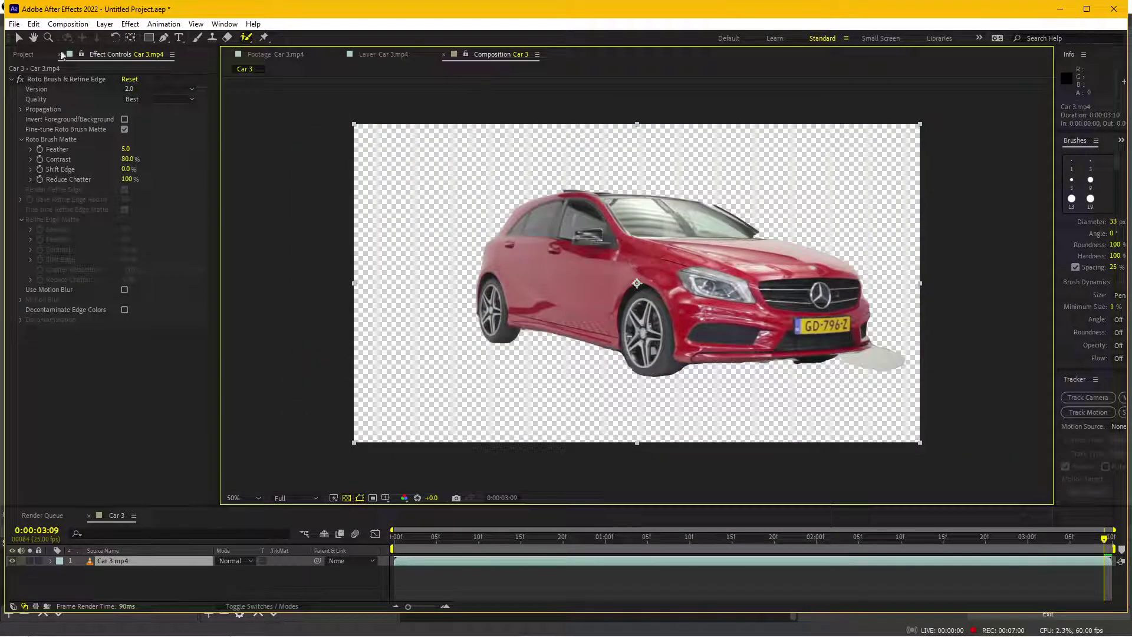
key("v")
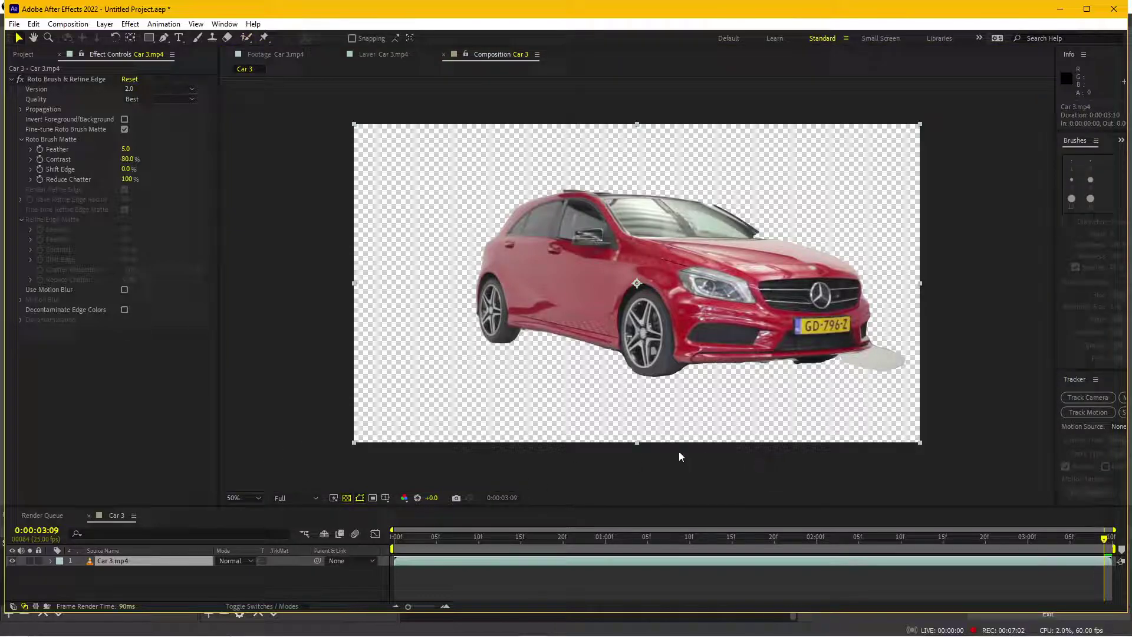
left_click(379, 54)
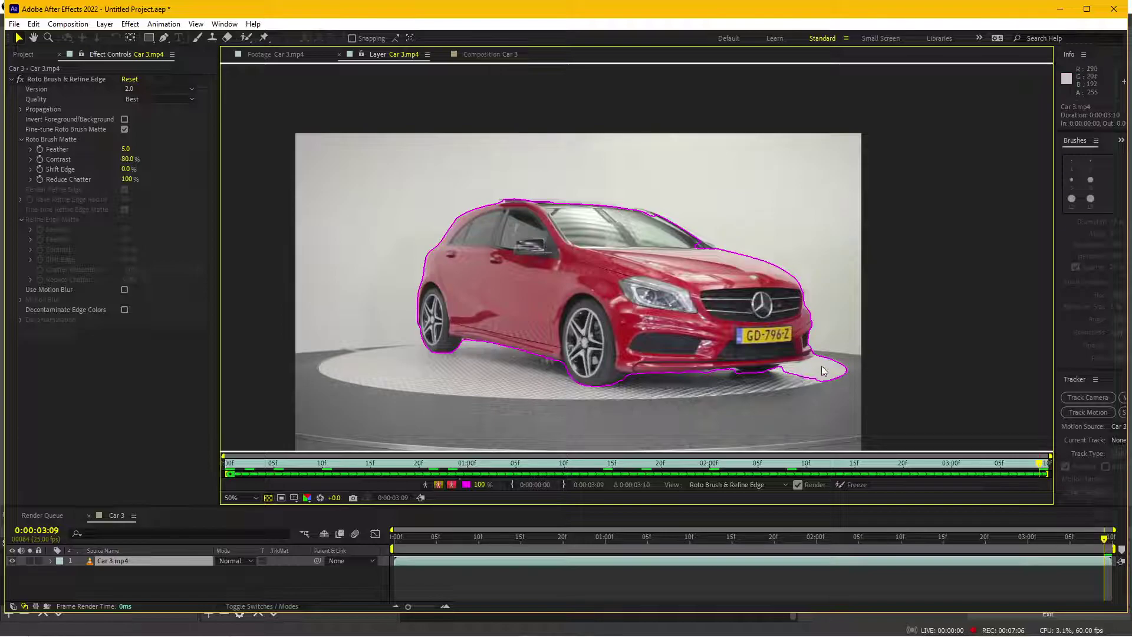
left_click(245, 37)
left_click_drag(839, 397, 837, 367)
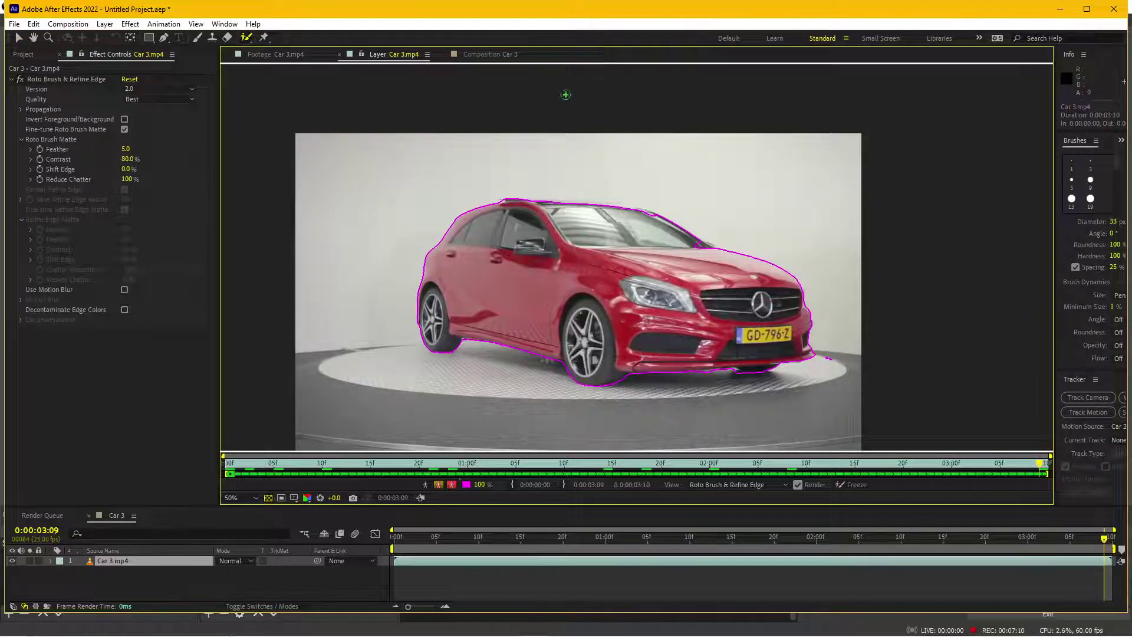
left_click(489, 54)
mouse_move(992, 539)
left_mouse_down()
mouse_move(434, 540)
mouse_move(602, 546)
mouse_move(542, 557)
mouse_move(376, 551)
left_mouse_up()
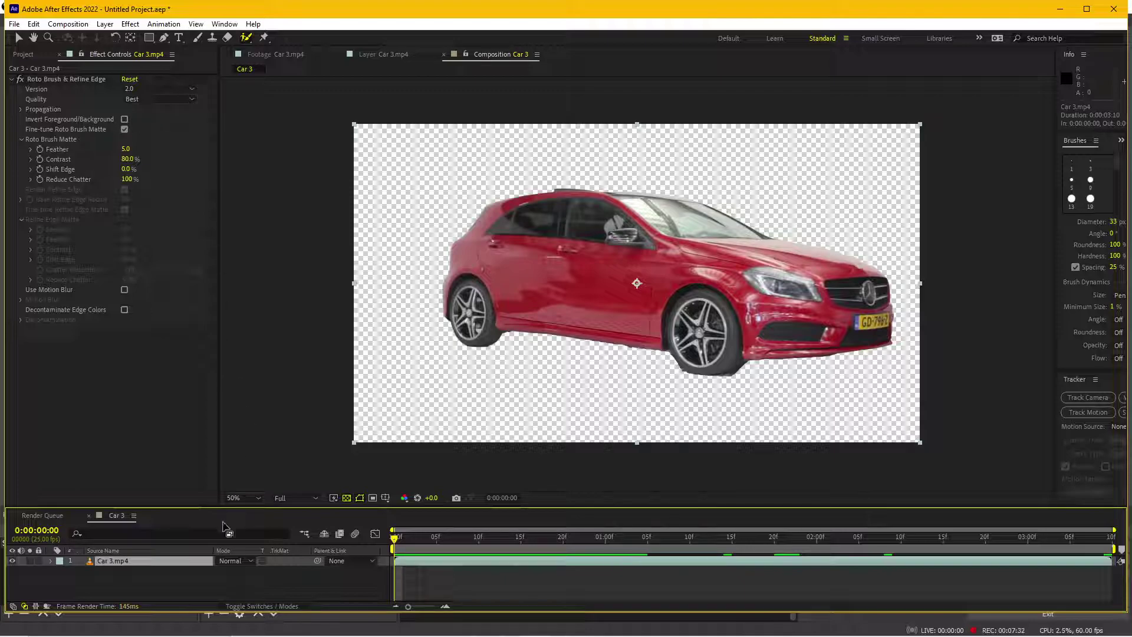
Enlarge the timeline panel and apply Video Copilot Saber to the Car 3.mp4 layer
left_click_drag(231, 505, 230, 458)
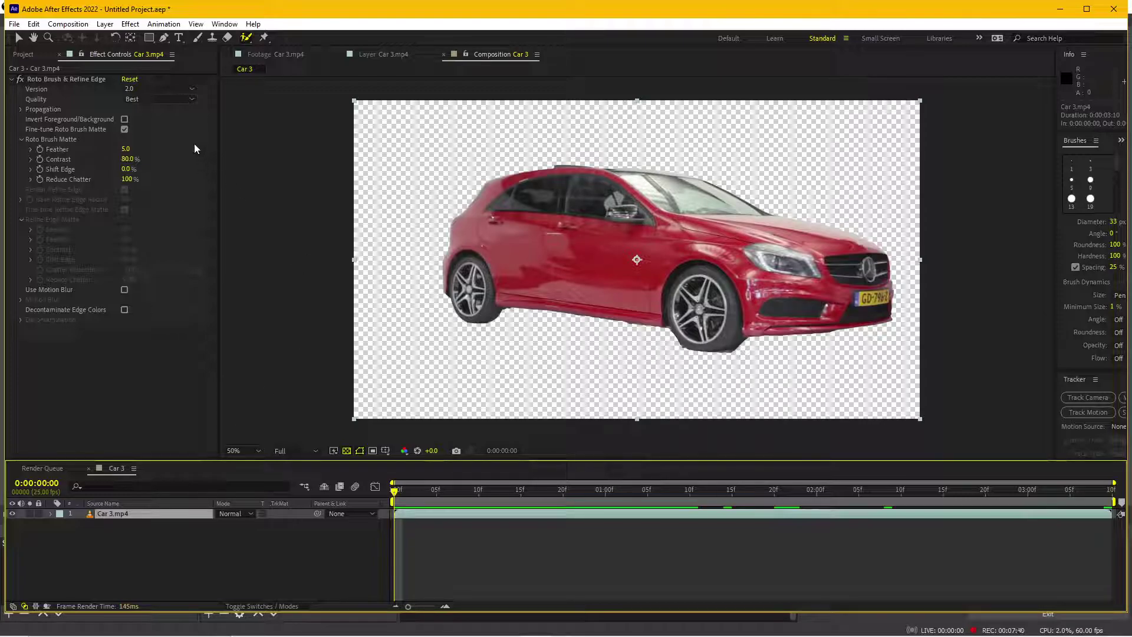
left_click(130, 24)
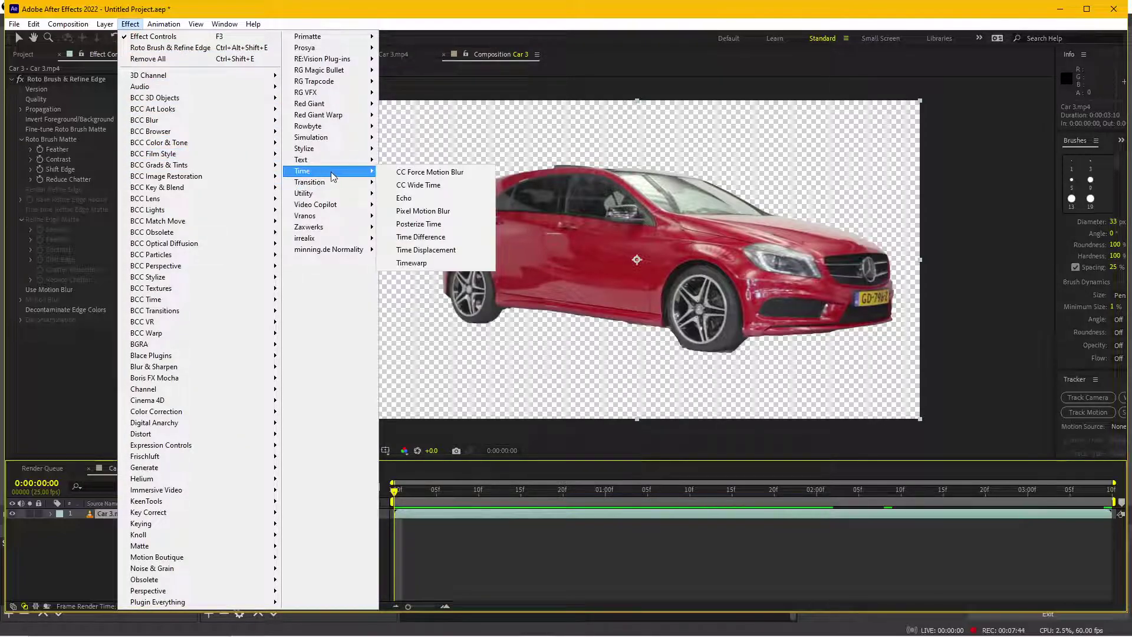
mouse_move(341, 204)
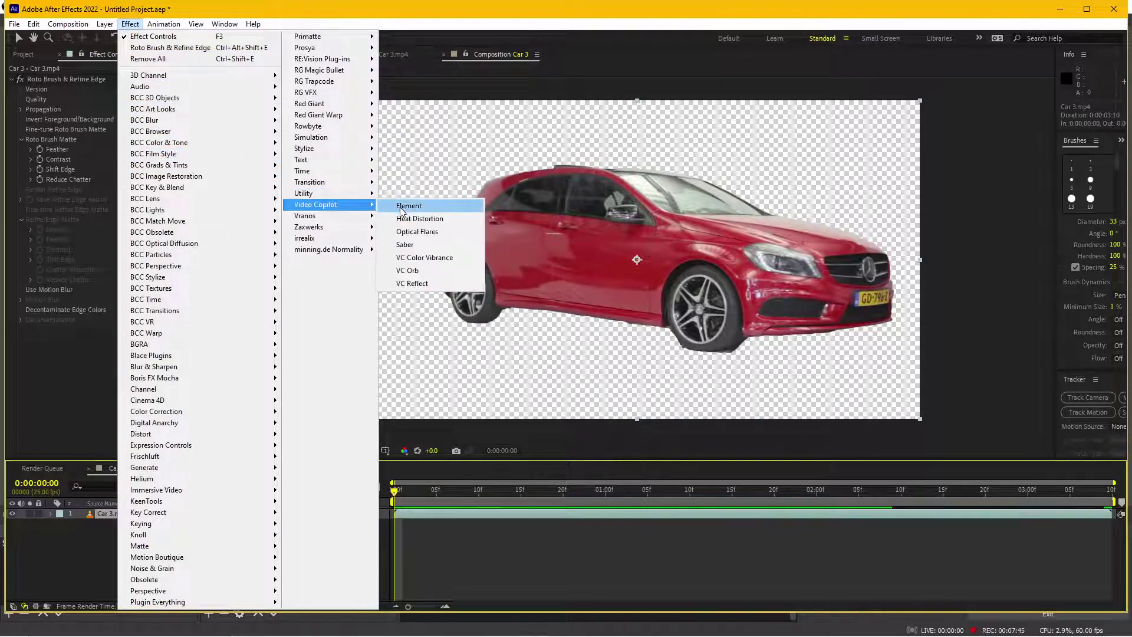
left_click(401, 238)
Expand Saber's Customize Core settings and review the Core Type list, keeping it on Saber
scroll(129, 354, "down", 2)
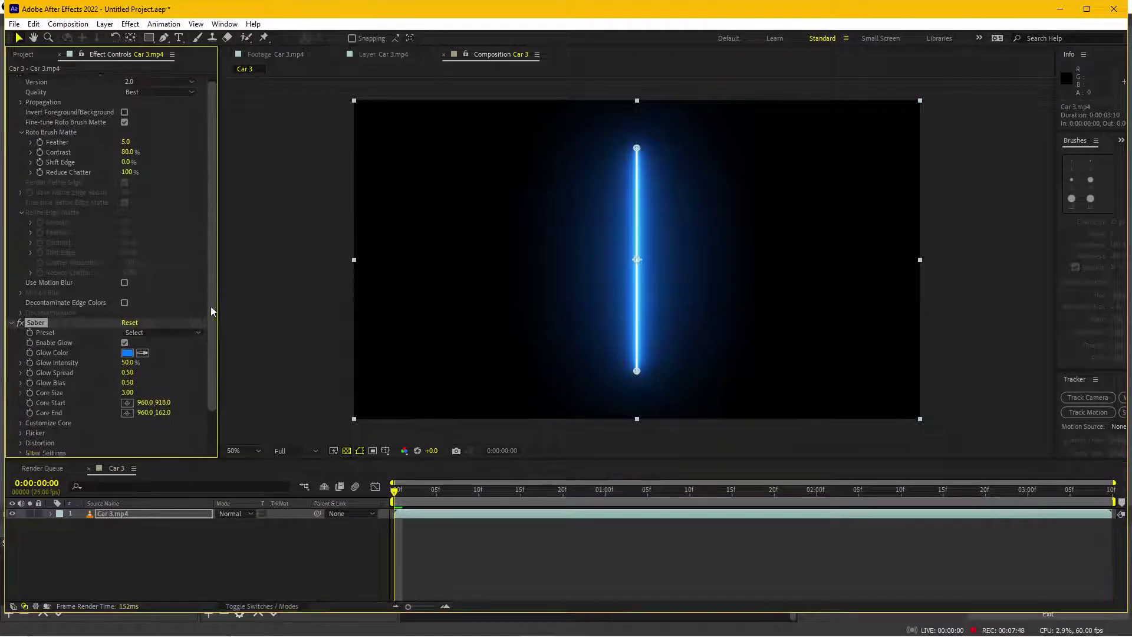
left_click(21, 382)
scroll(24, 381, "down", 2)
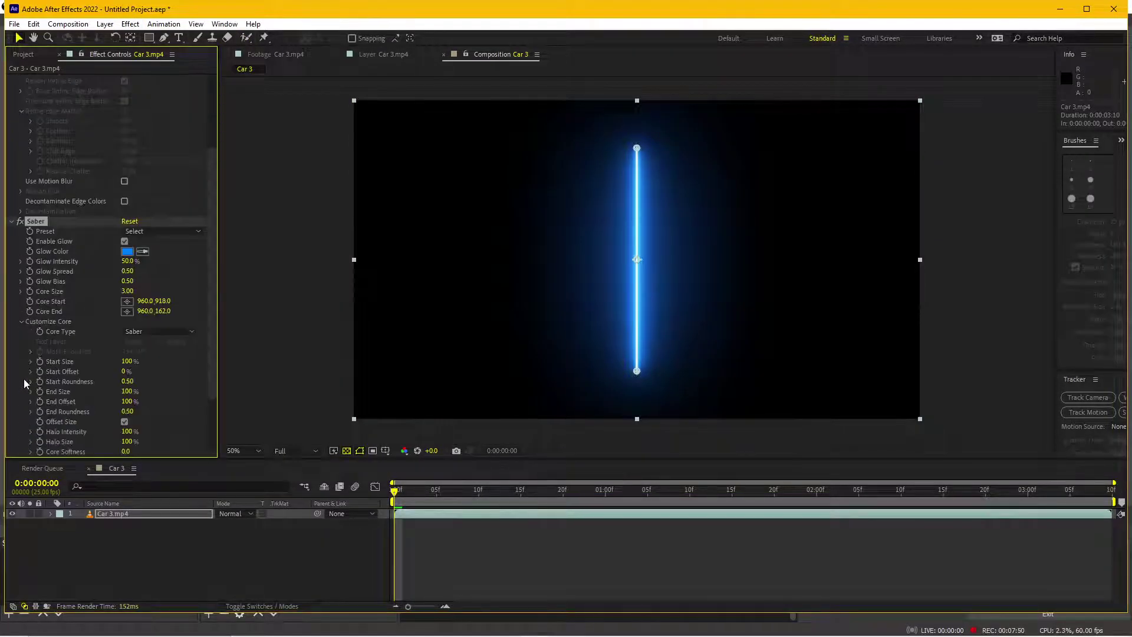
left_click(137, 332)
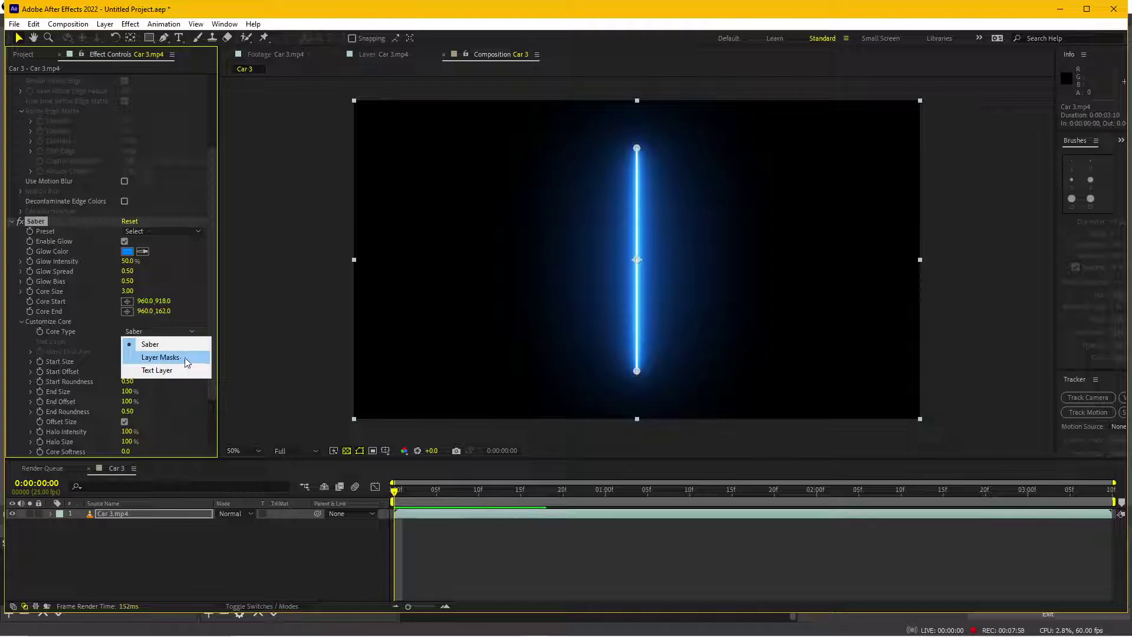
left_click(37, 221)
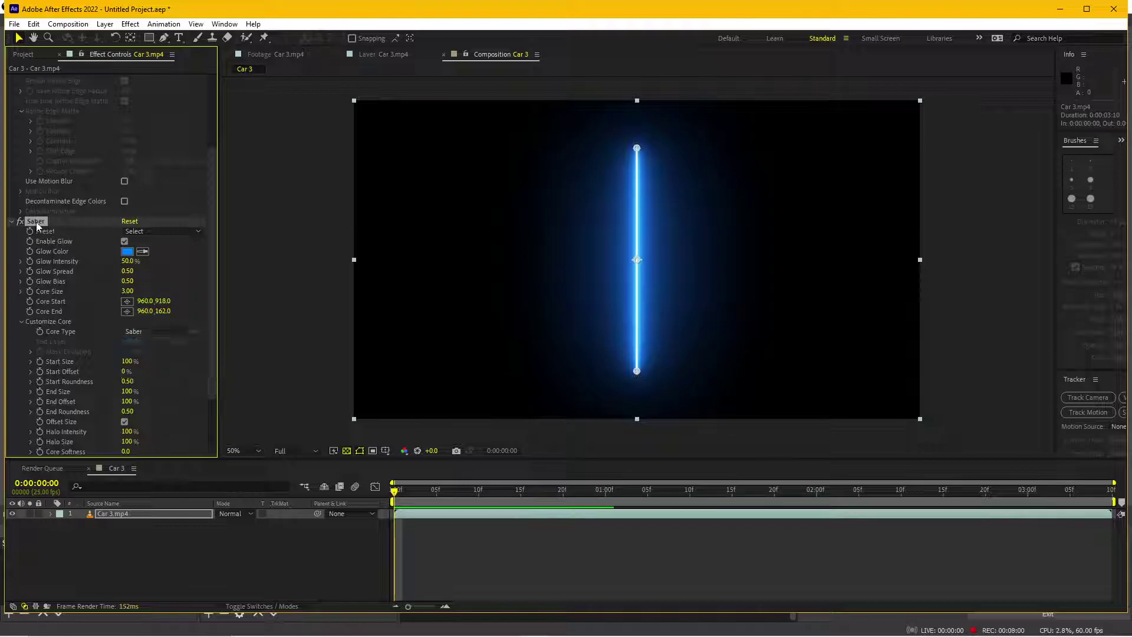
Delete the Saber effect and add the Car 3 composition to the Render Queue
key("Delete")
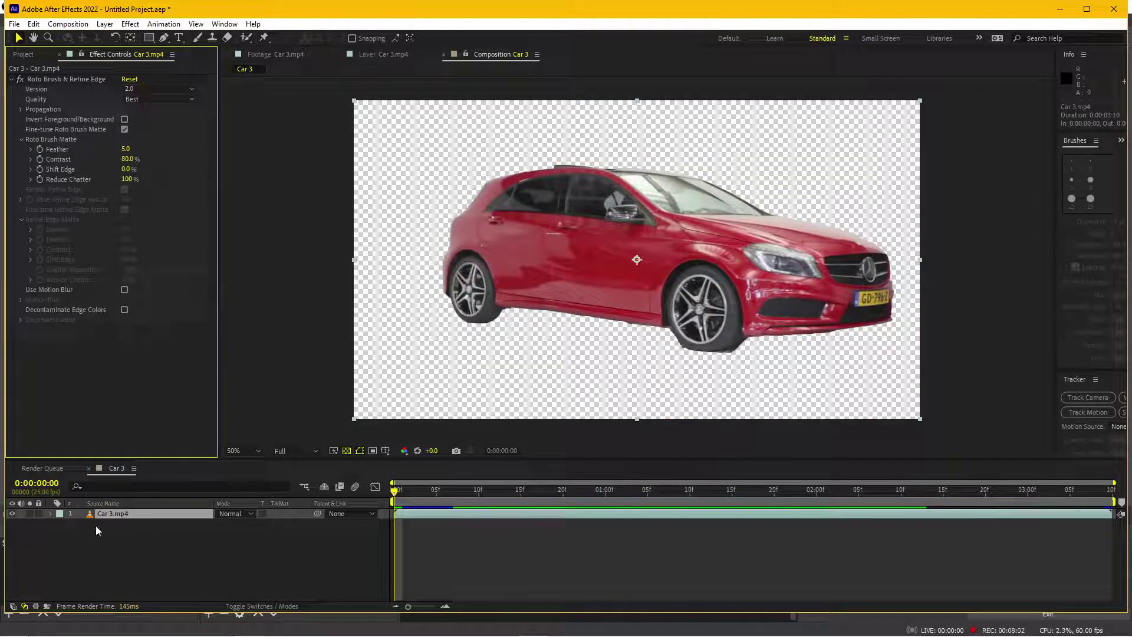
left_click_drag(450, 490, 521, 491)
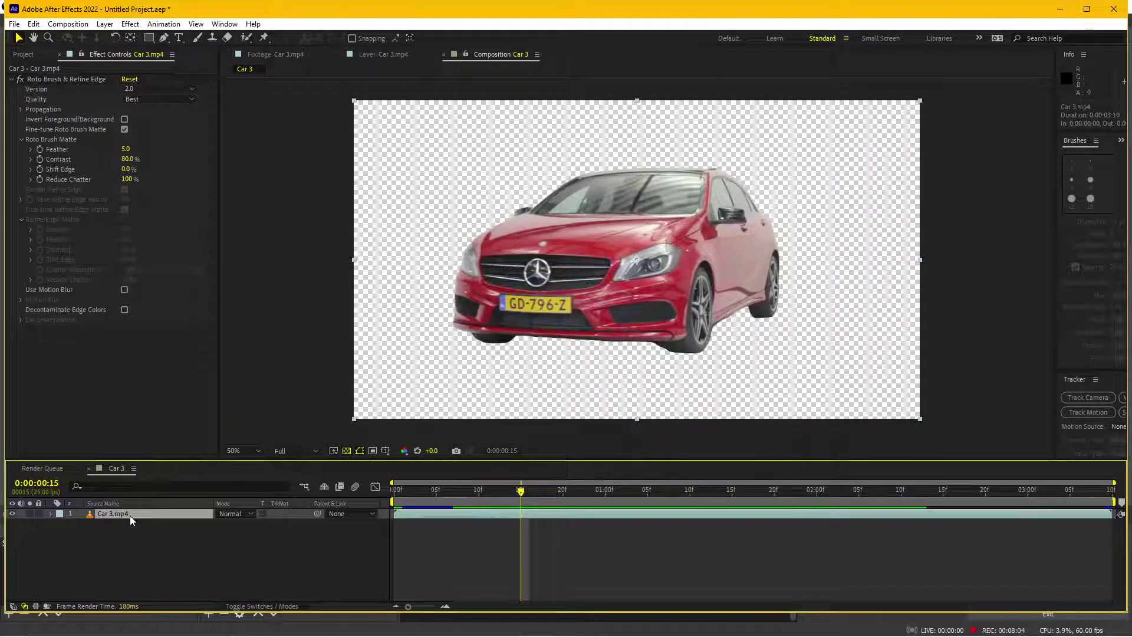
left_click(83, 28)
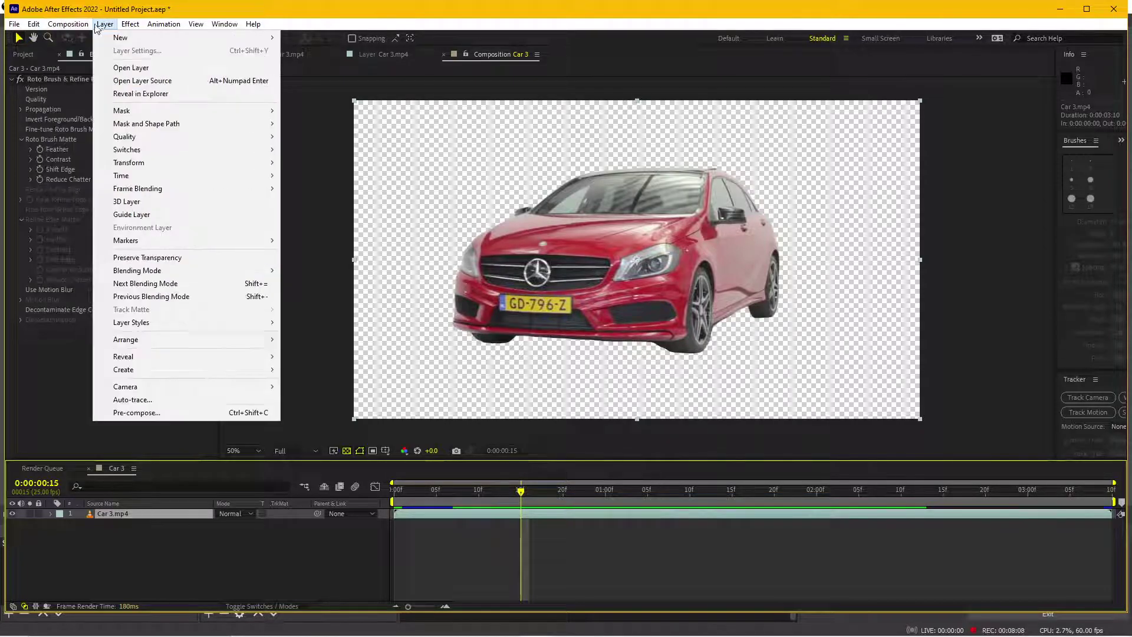
left_click(98, 124)
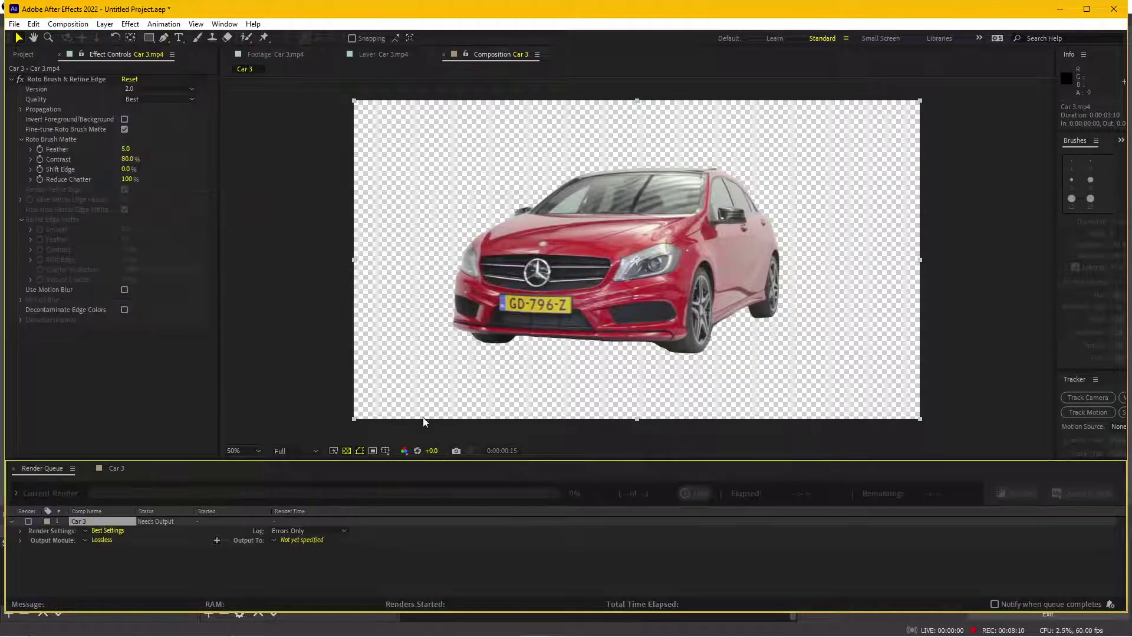
Set the output module to PNG Sequence with RGB + Alpha channels
left_click(102, 540)
left_click(474, 181)
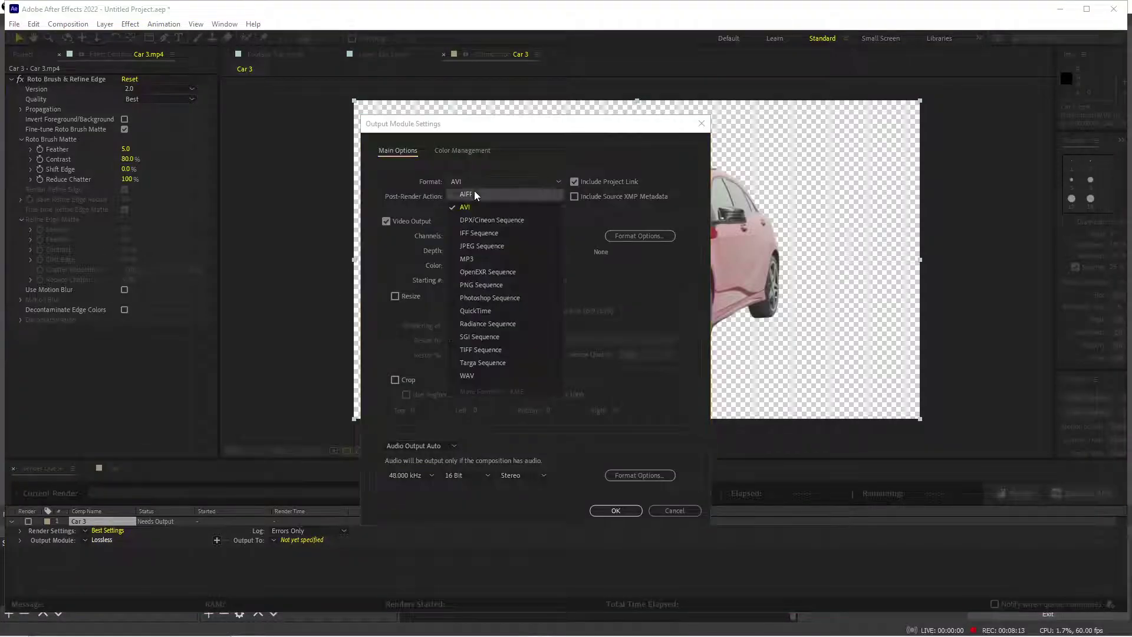
left_click(483, 284)
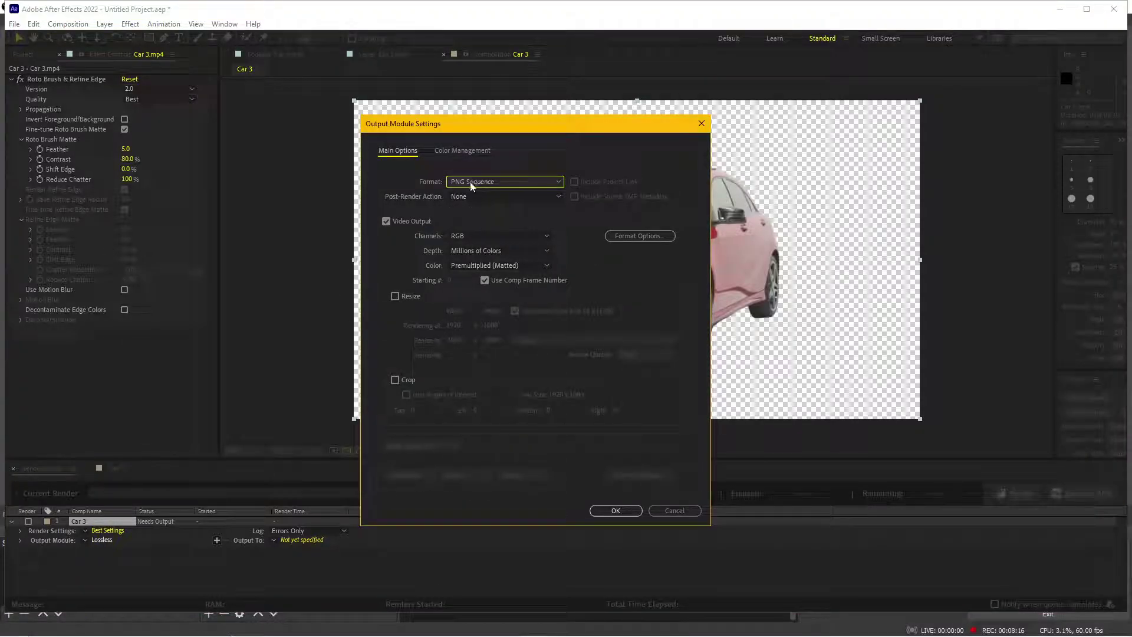
left_click(469, 234)
left_click(469, 271)
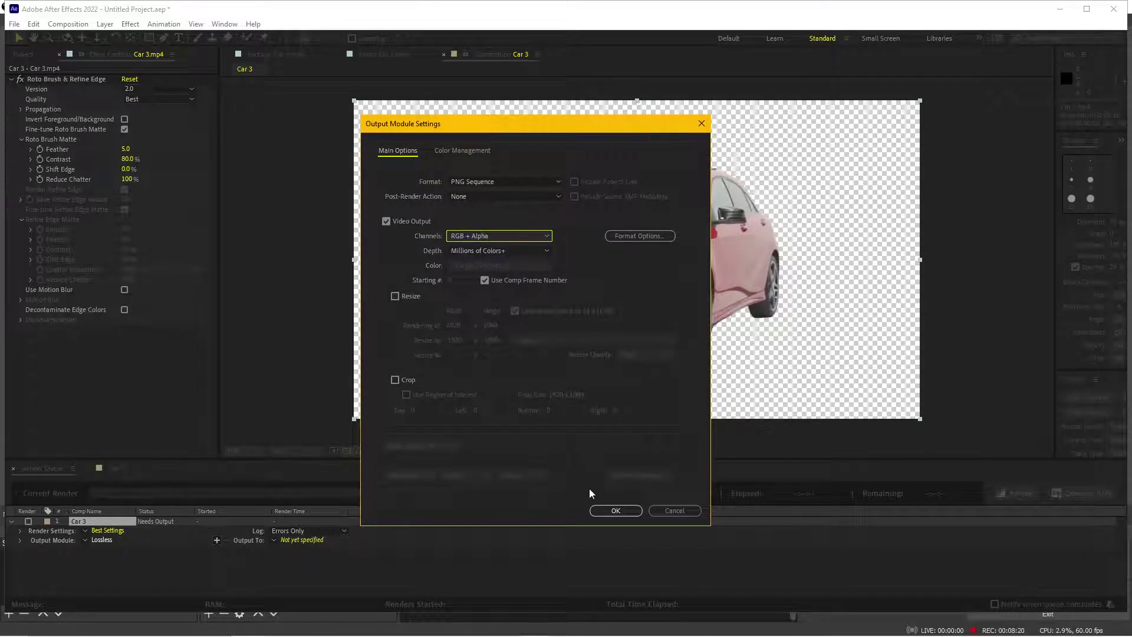
left_click(608, 511)
Set the render output to a new 'Car mask render' folder in Downloads
left_click(301, 539)
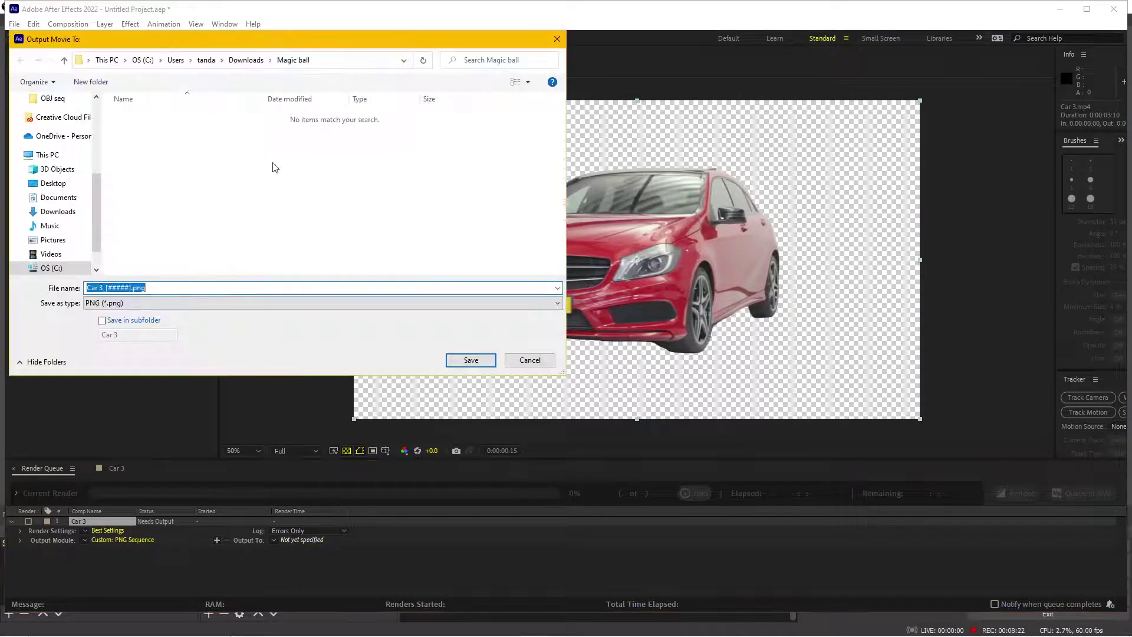
left_click(246, 60)
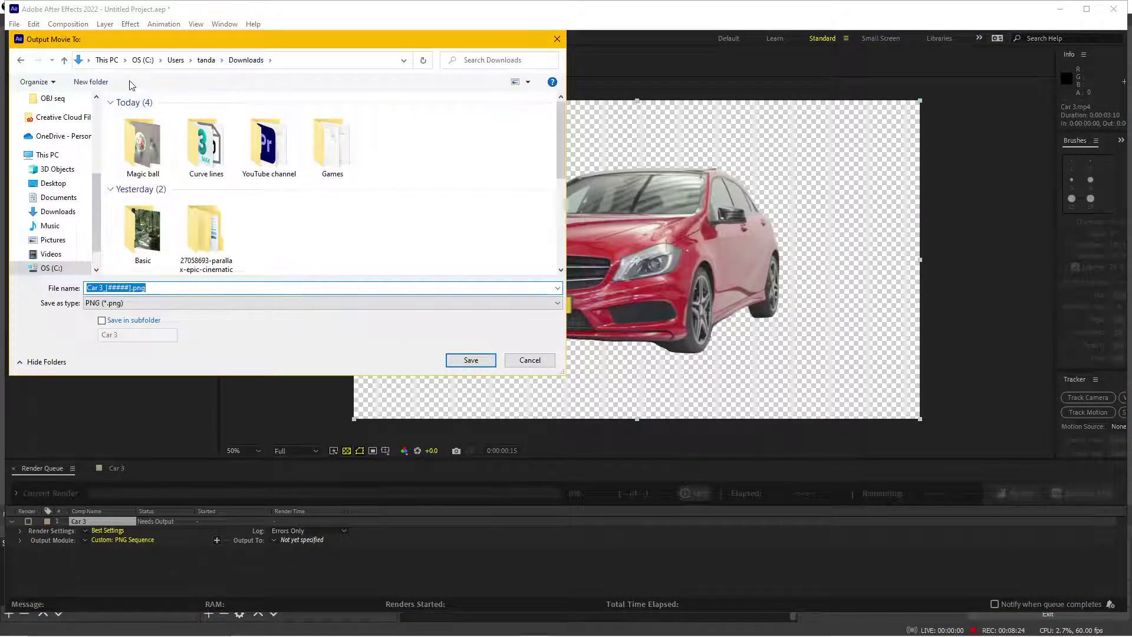
double_click(143, 145)
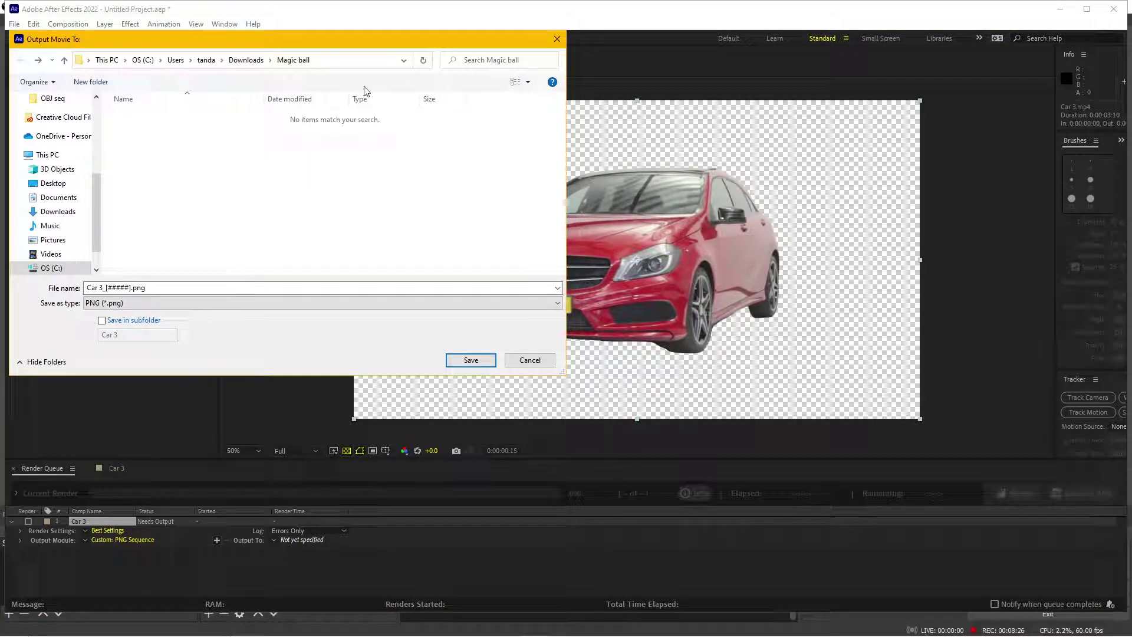
left_click(246, 60)
left_click(91, 82)
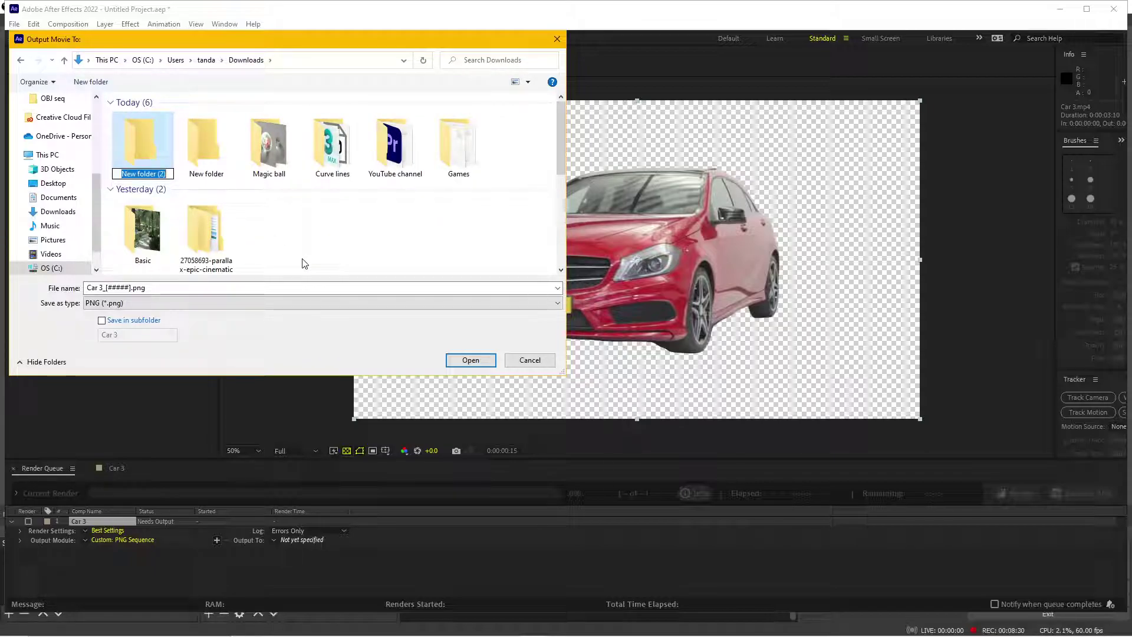
type("M")
key("BackSpace")
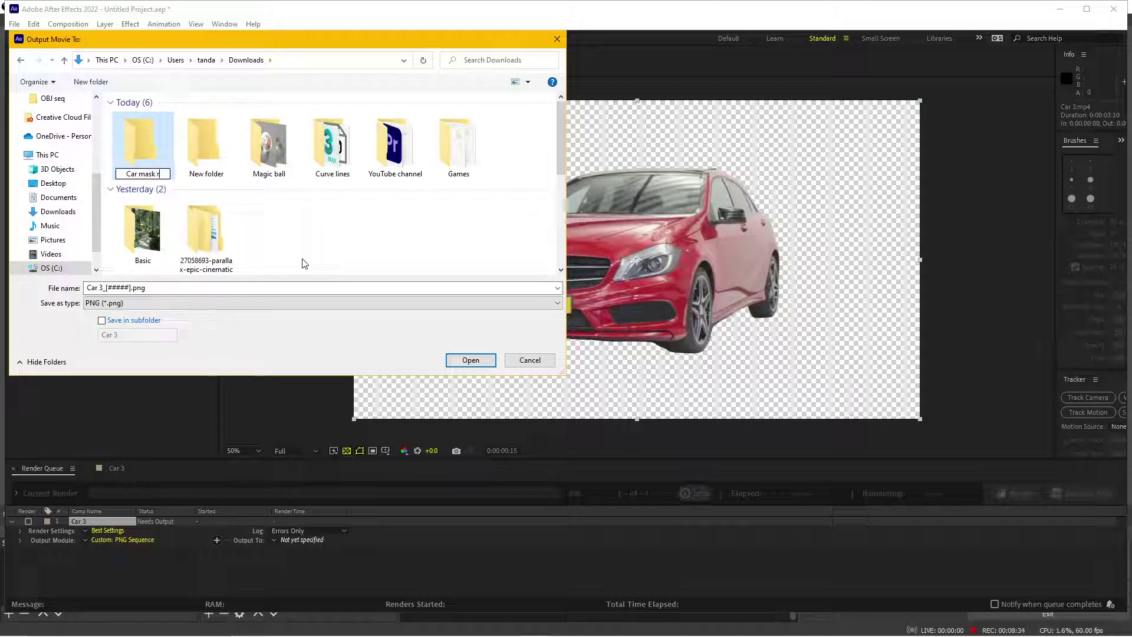
type("ender")
key("Return")
key("Return")
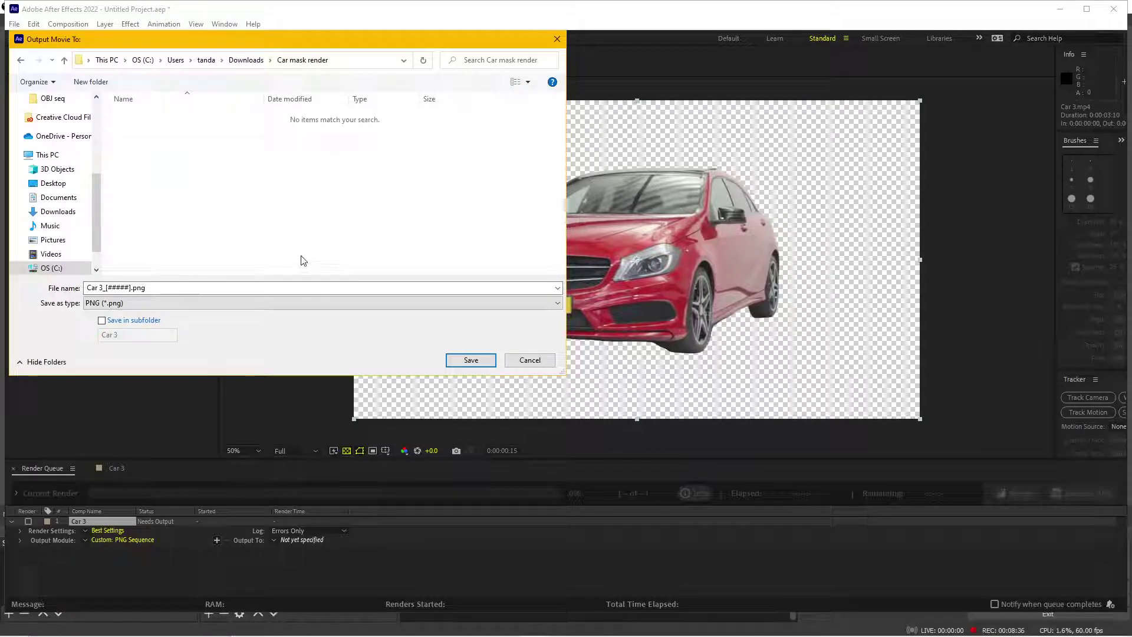
left_click(460, 359)
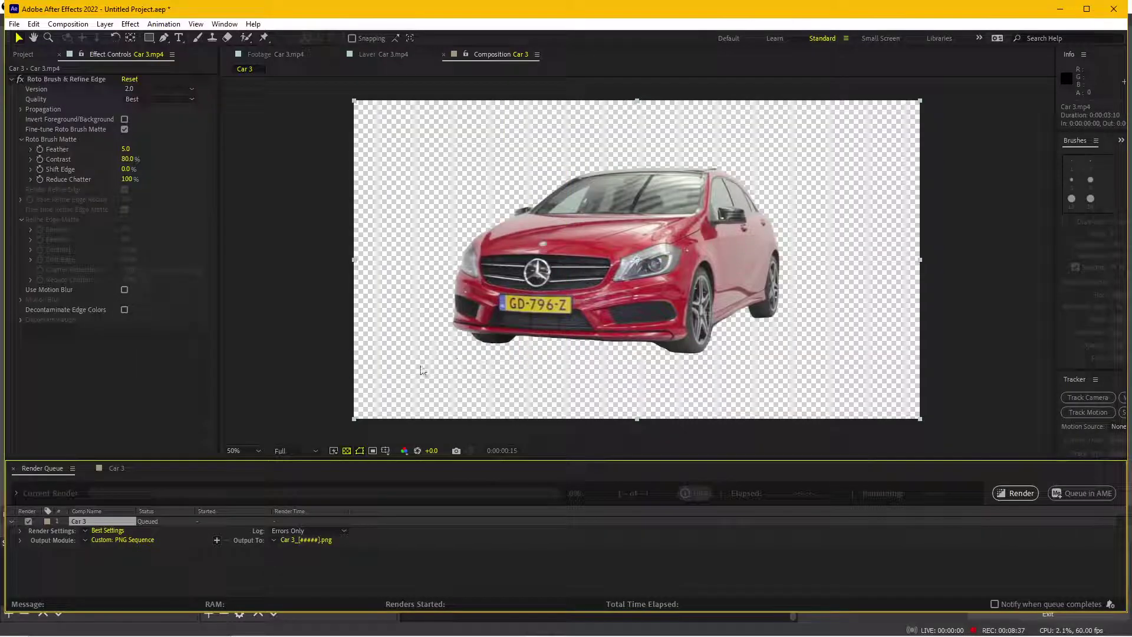
Start the Car 3 render and let it run until it shows Done after 37 seconds
left_click(1020, 493)
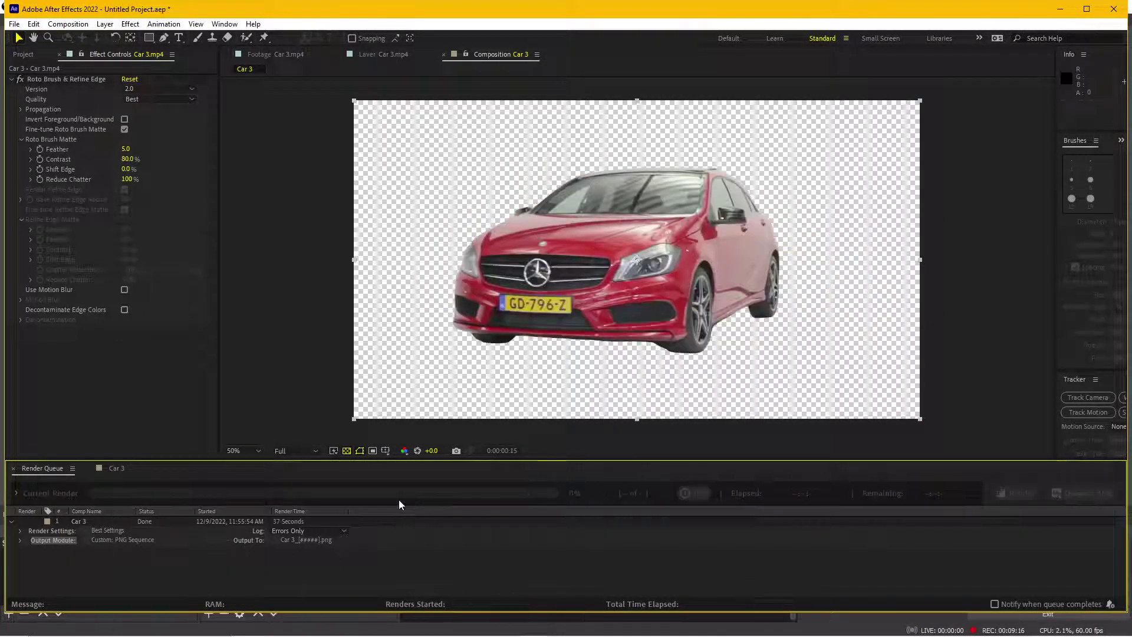
Import the PNG sequence from Car mask render and make a Car 4 composition from it
left_click(13, 52)
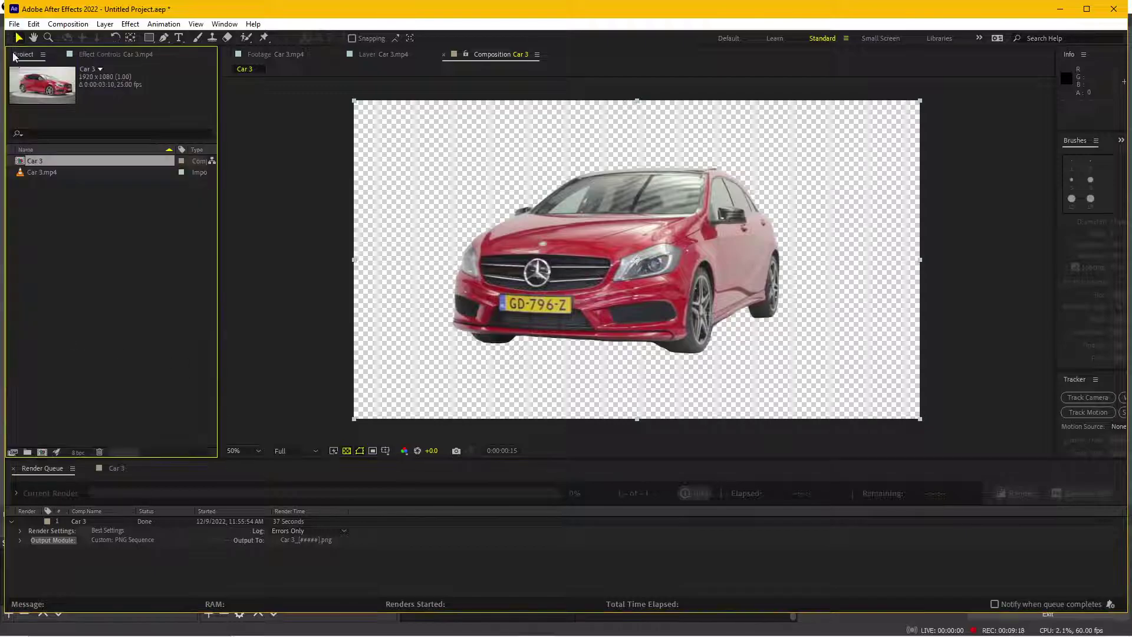
double_click(86, 272)
double_click(196, 152)
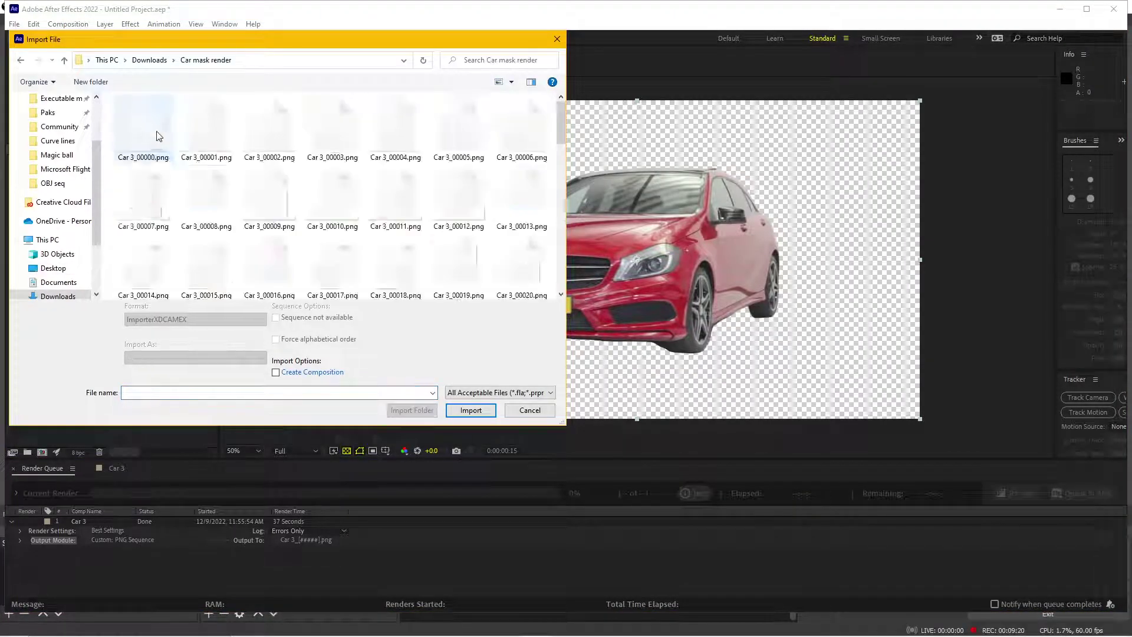
double_click(142, 127)
left_click_drag(42, 184, 44, 450)
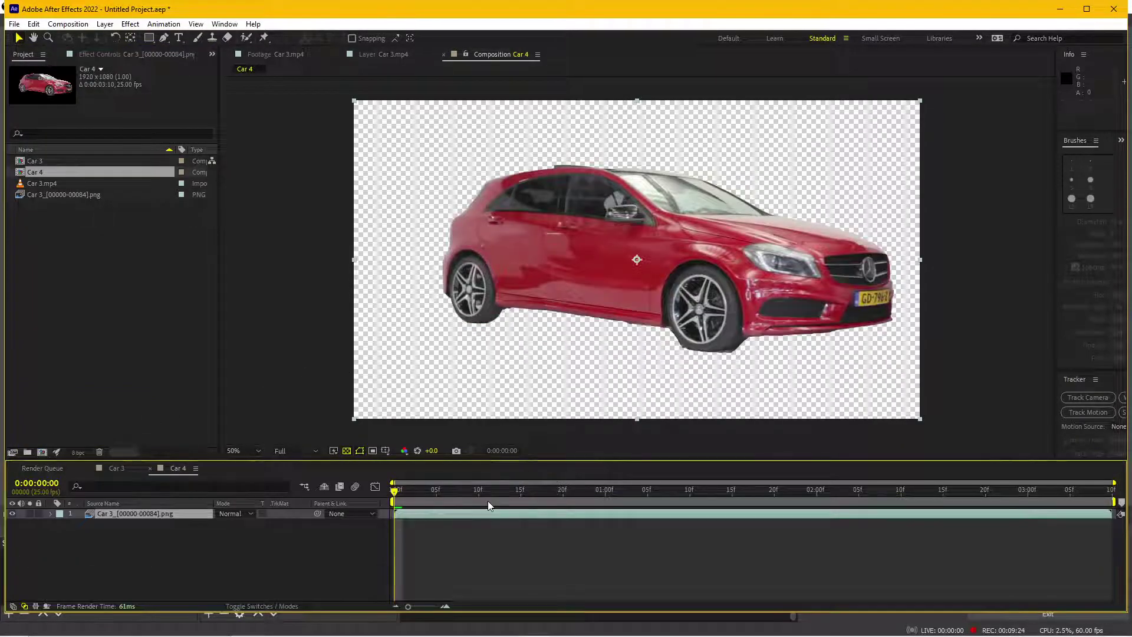
key("space")
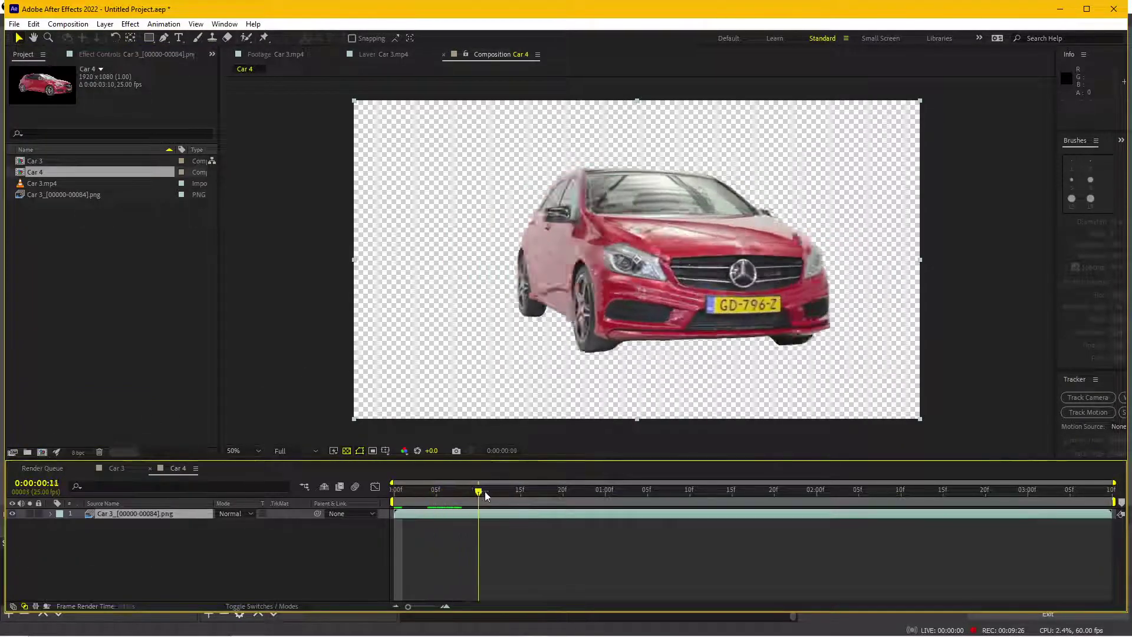
Add Car 3.mp4 beneath the PNG layer in Car 4, compare both, and open the Layer menu
left_click_drag(41, 183, 91, 558)
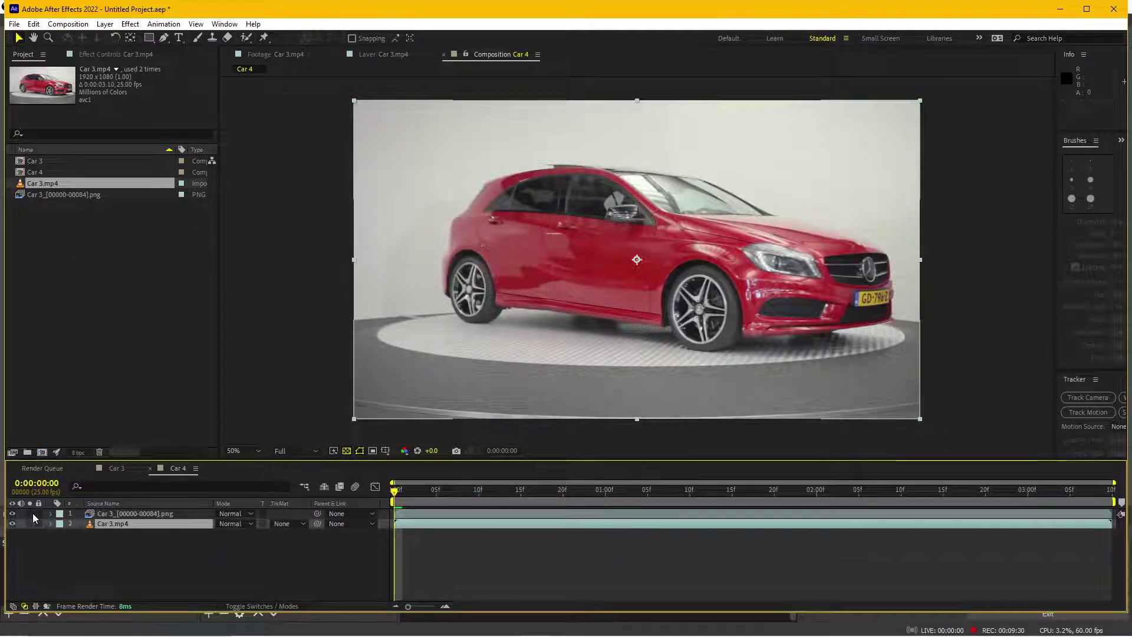
left_click(33, 513)
left_click(33, 513)
left_click(33, 513)
left_click(33, 513)
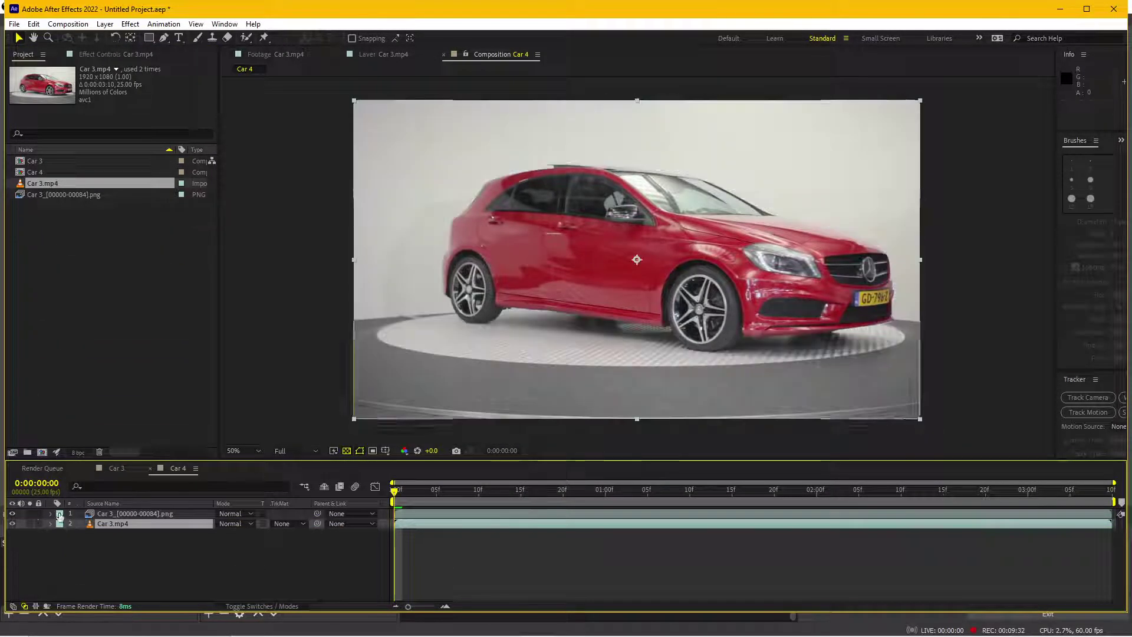
key("space")
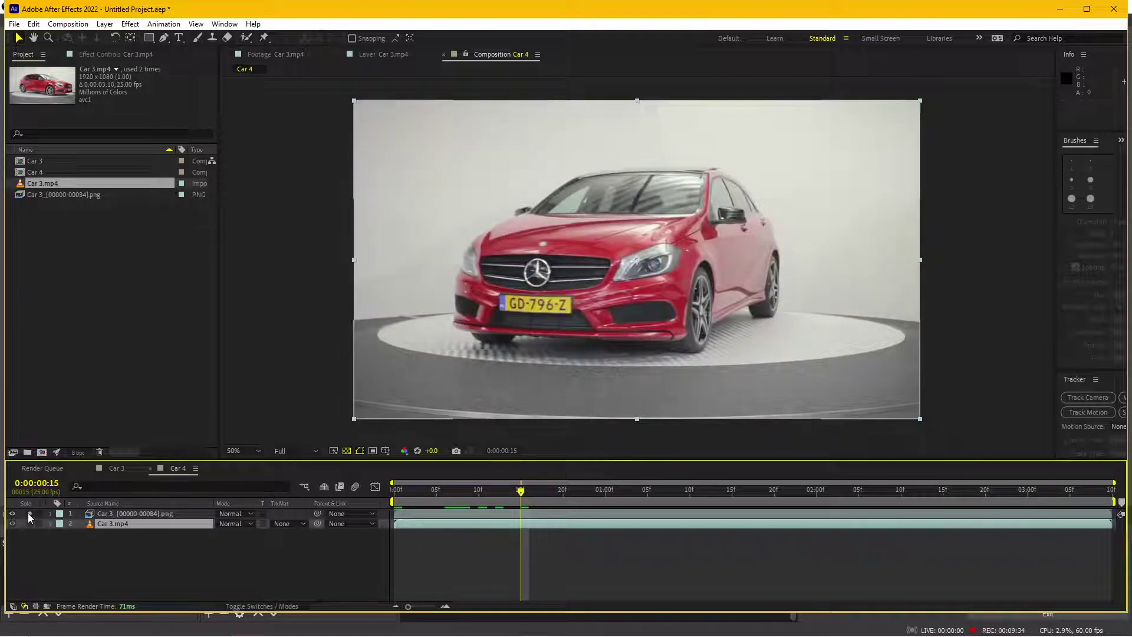
left_click(27, 513)
left_click(27, 512)
left_click(138, 511)
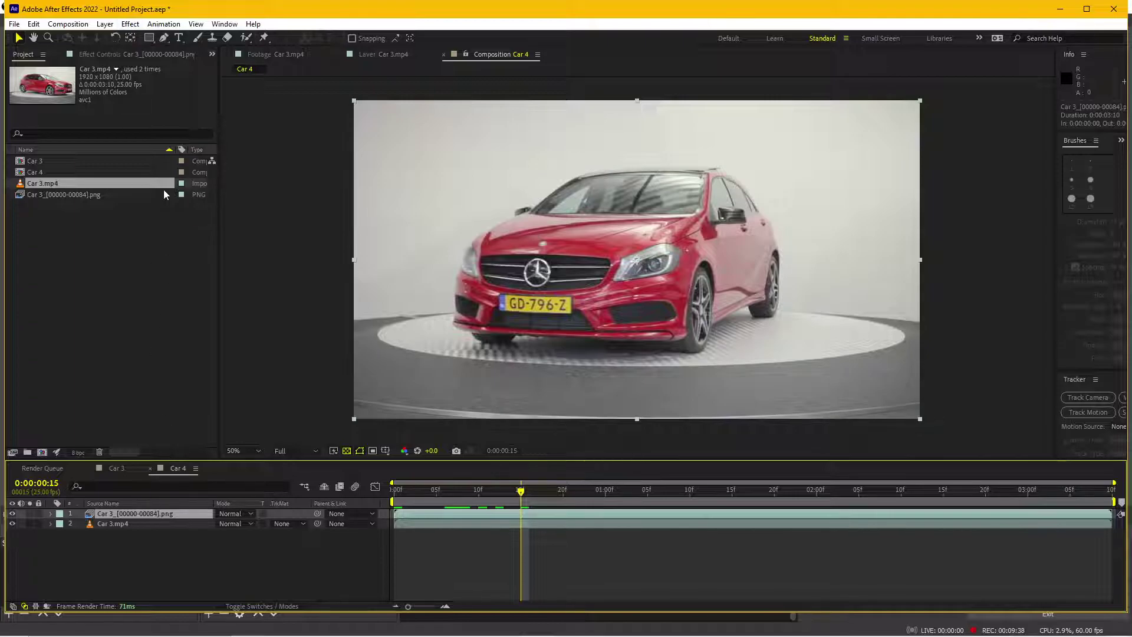
left_click(131, 24)
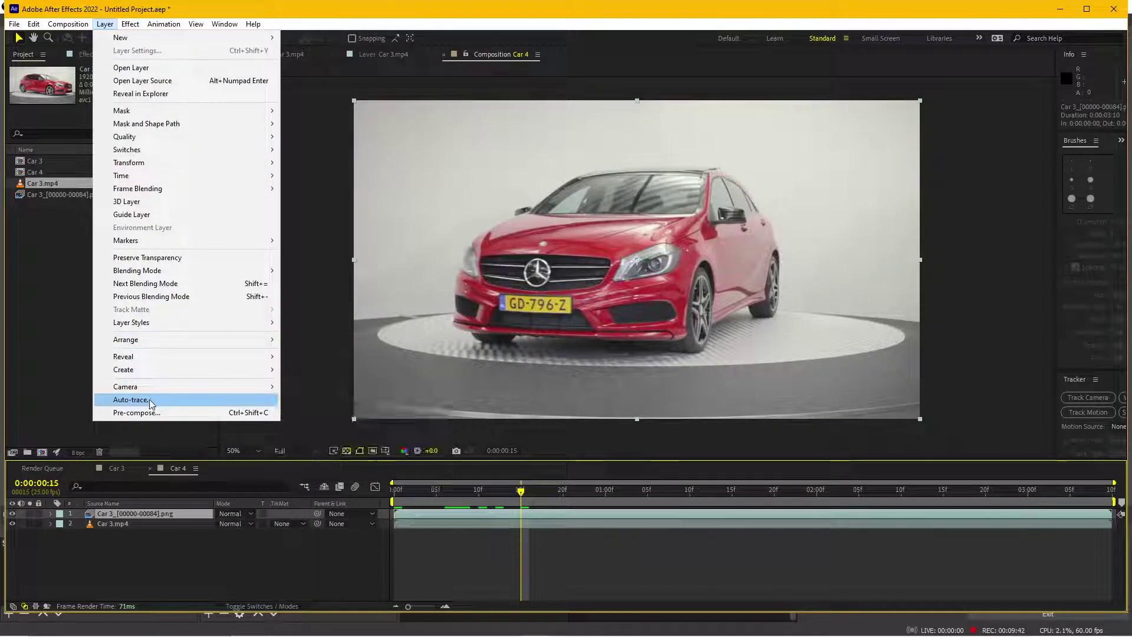
Auto-trace the PNG layer using the Alpha channel over the Work Area time span
left_click(150, 398)
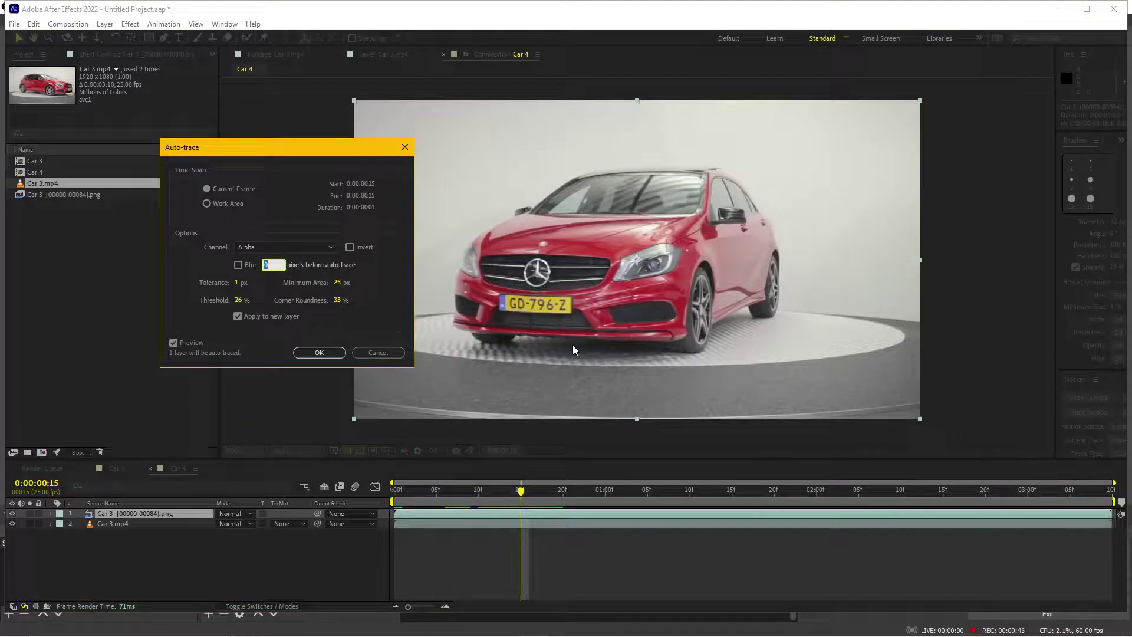
left_click(208, 204)
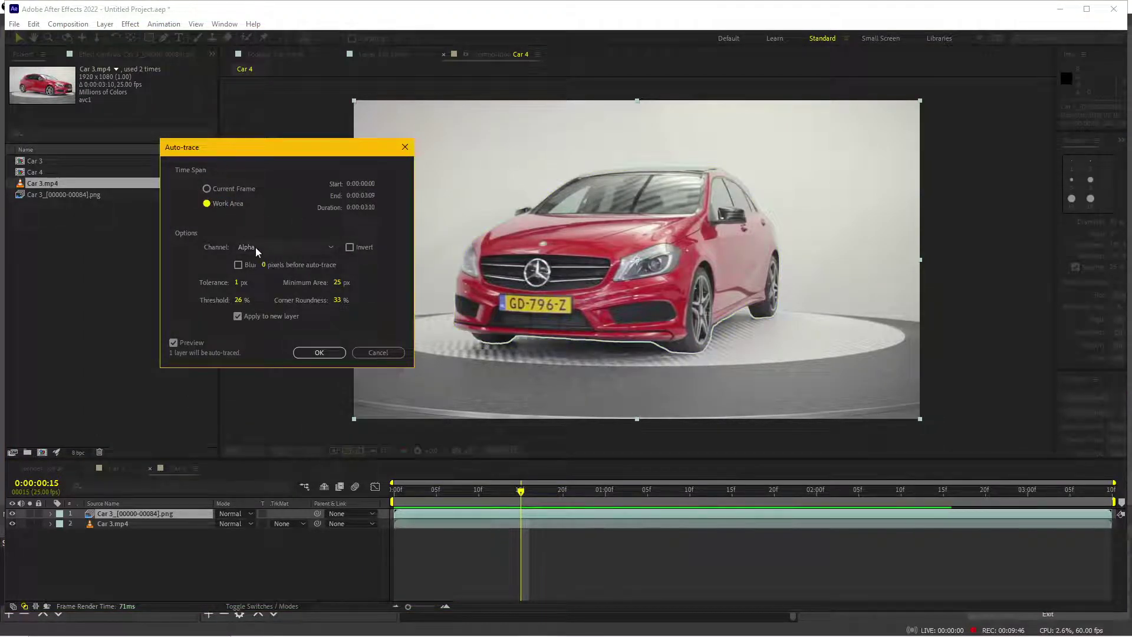
left_click(240, 247)
left_click(267, 261)
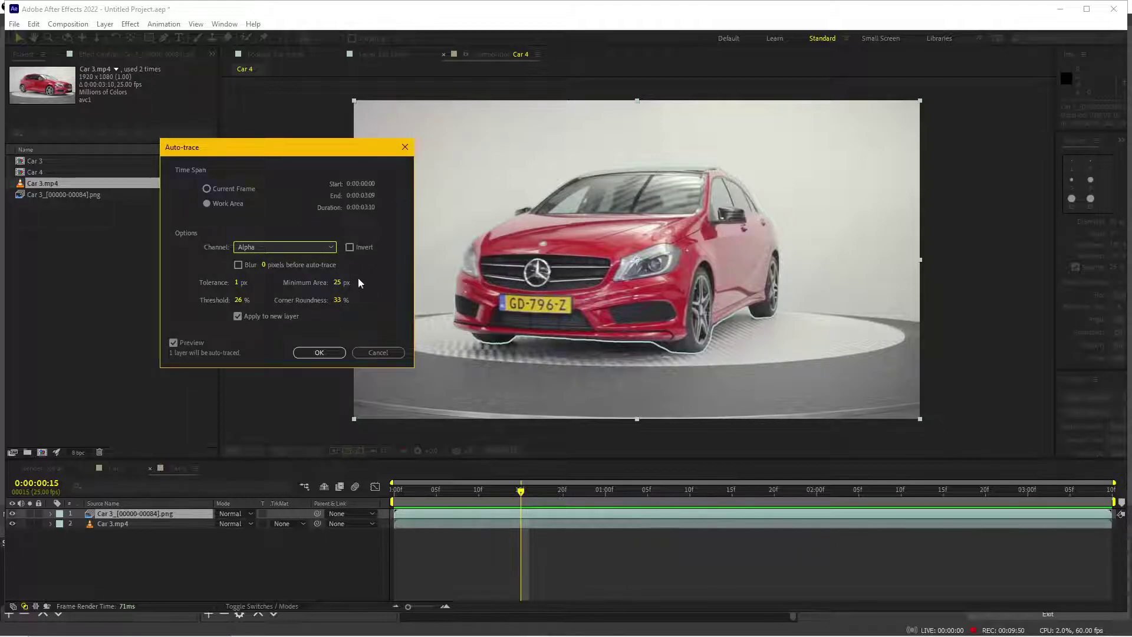
left_click(315, 353)
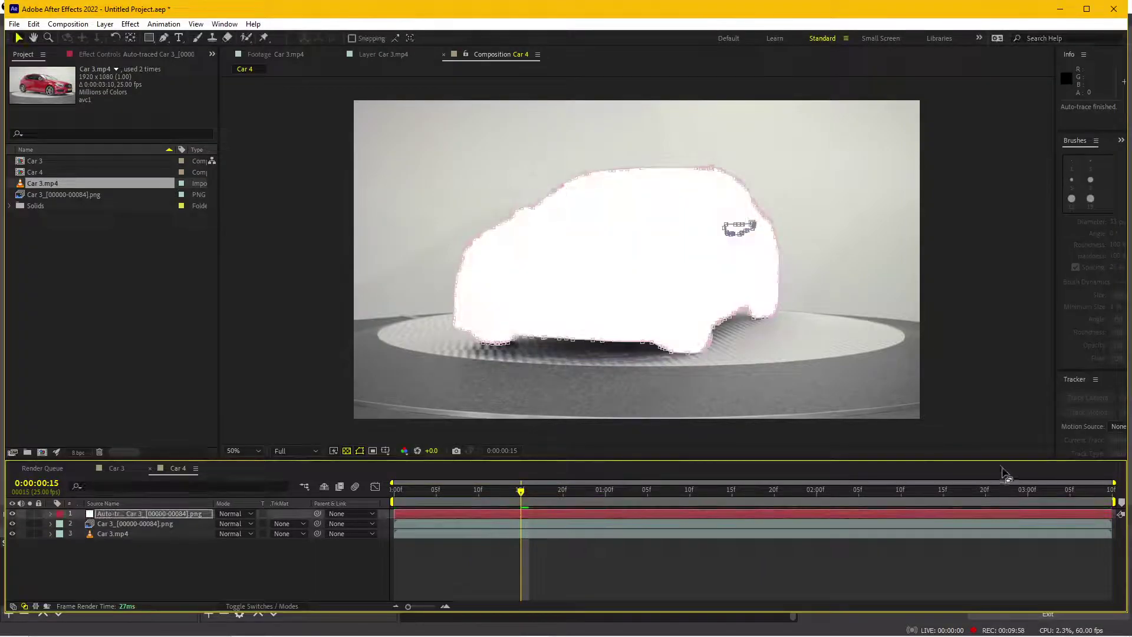
Scrub to check the trace, then delete the stray Mask 2 from the auto-traced layer
left_click(451, 495)
left_click_drag(576, 504, 1129, 521)
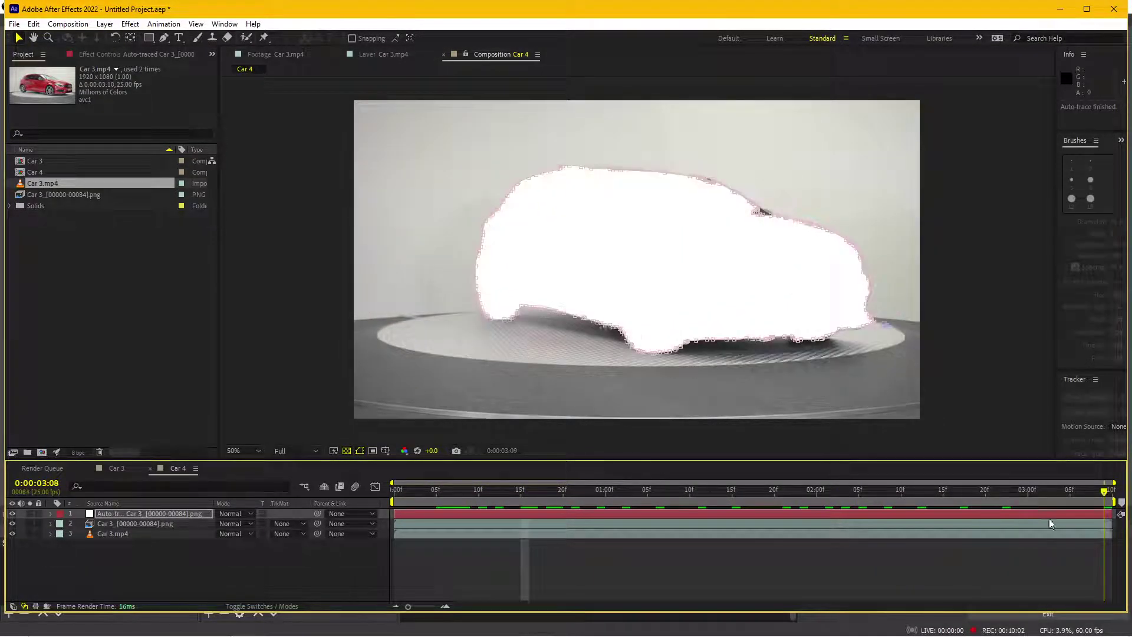
left_click_drag(1050, 522, 537, 490)
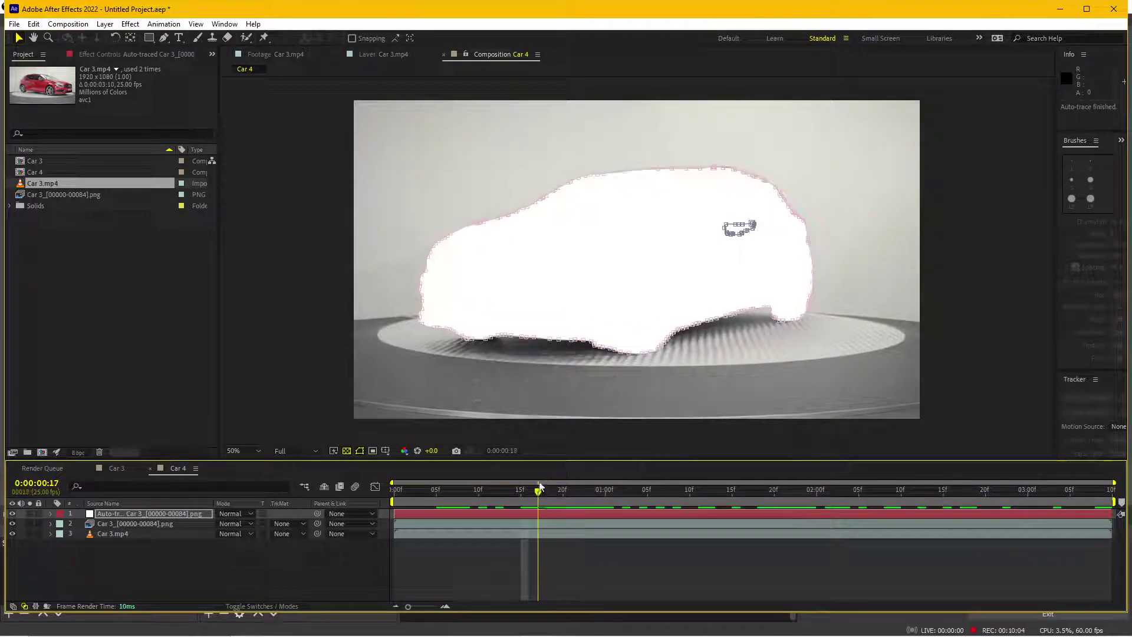
left_click(112, 513)
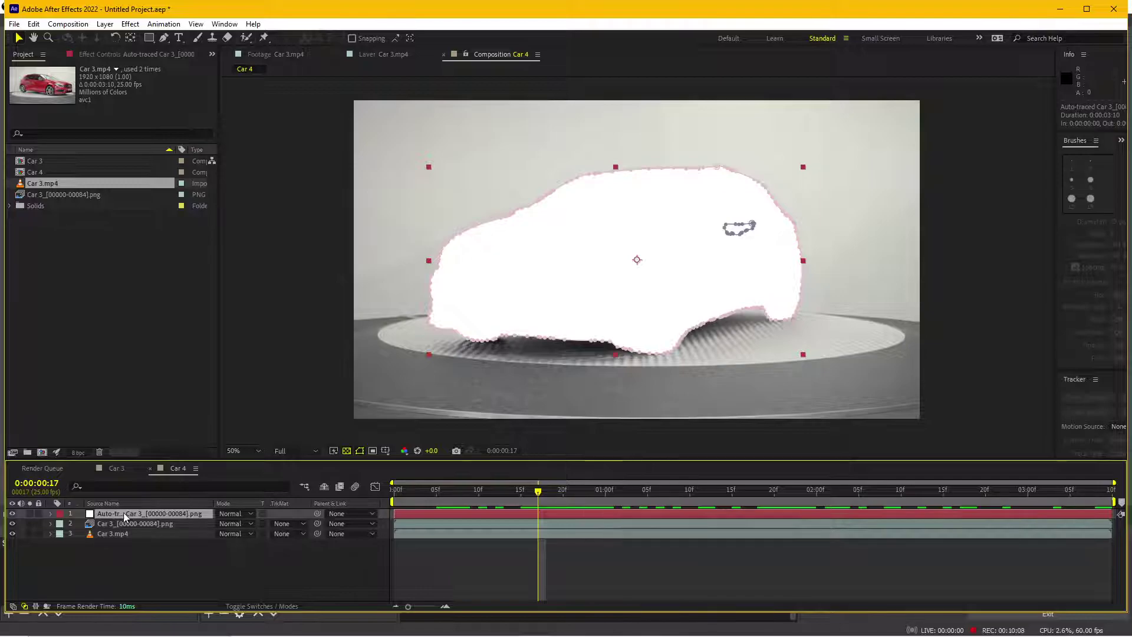
key("m")
left_click(101, 543)
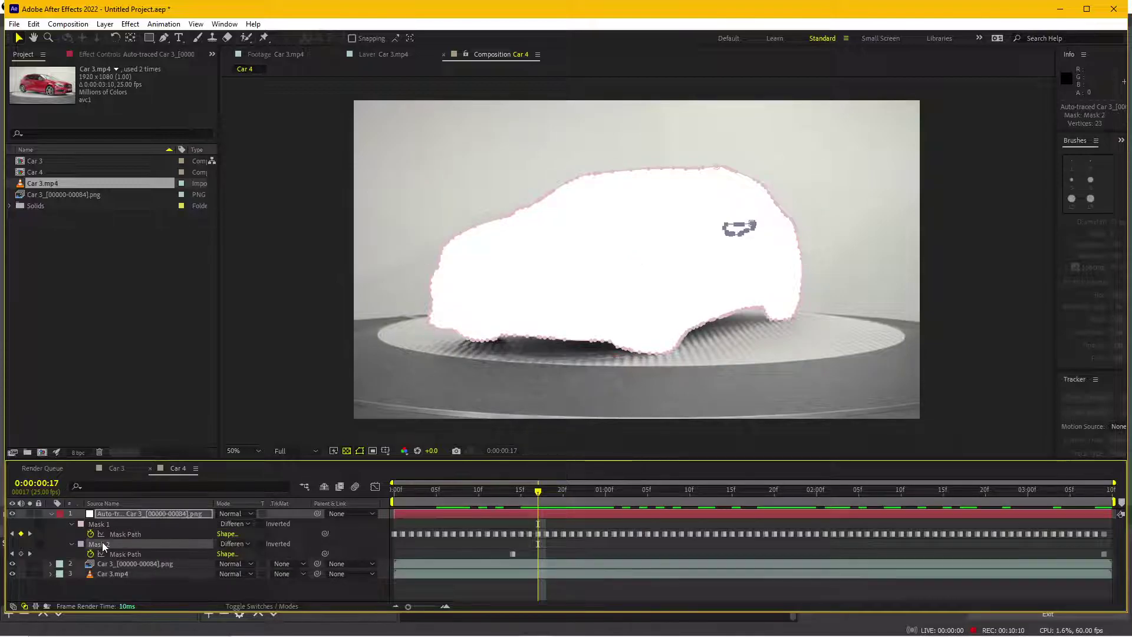
key("Delete")
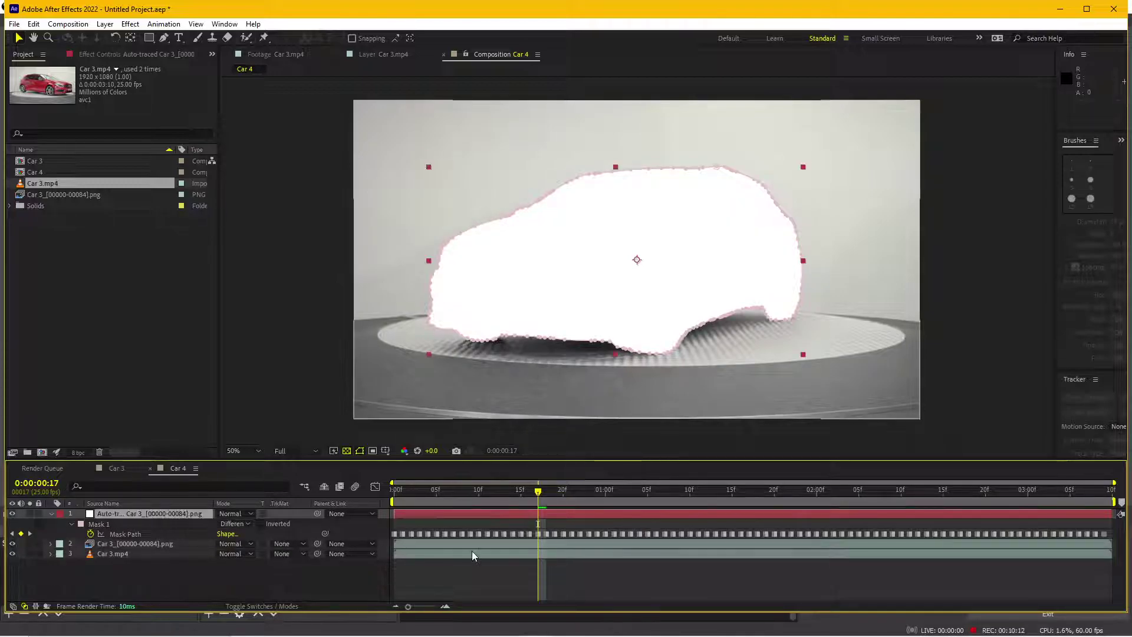
Play back Car 4 from an early frame to confirm the single-mask car outline
left_click(462, 495)
key("space")
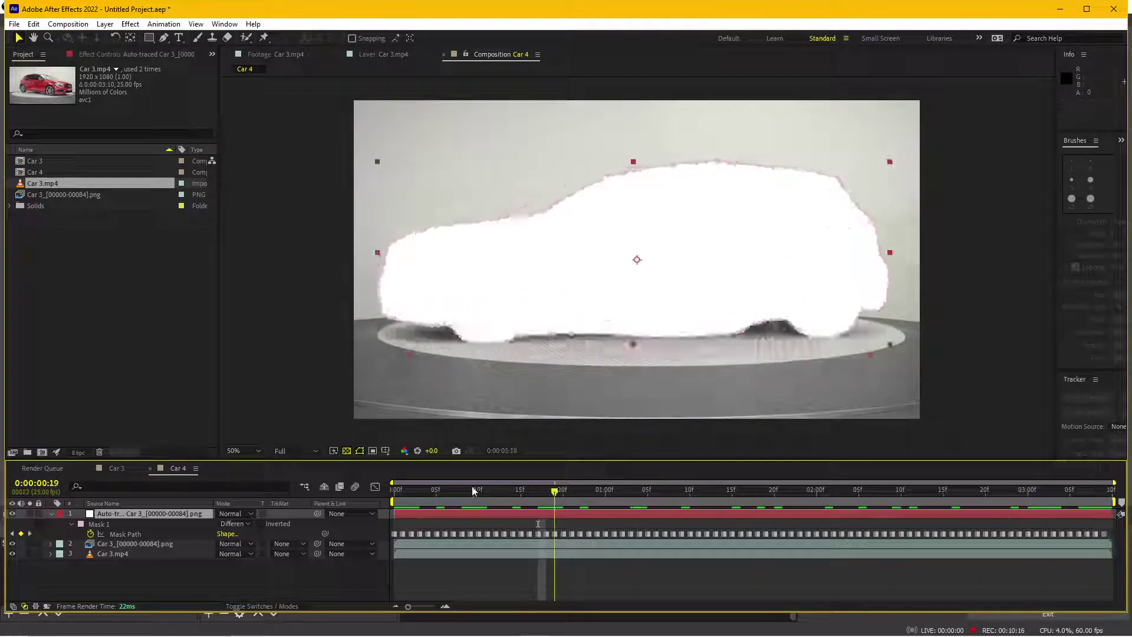
key("space")
left_click(118, 520)
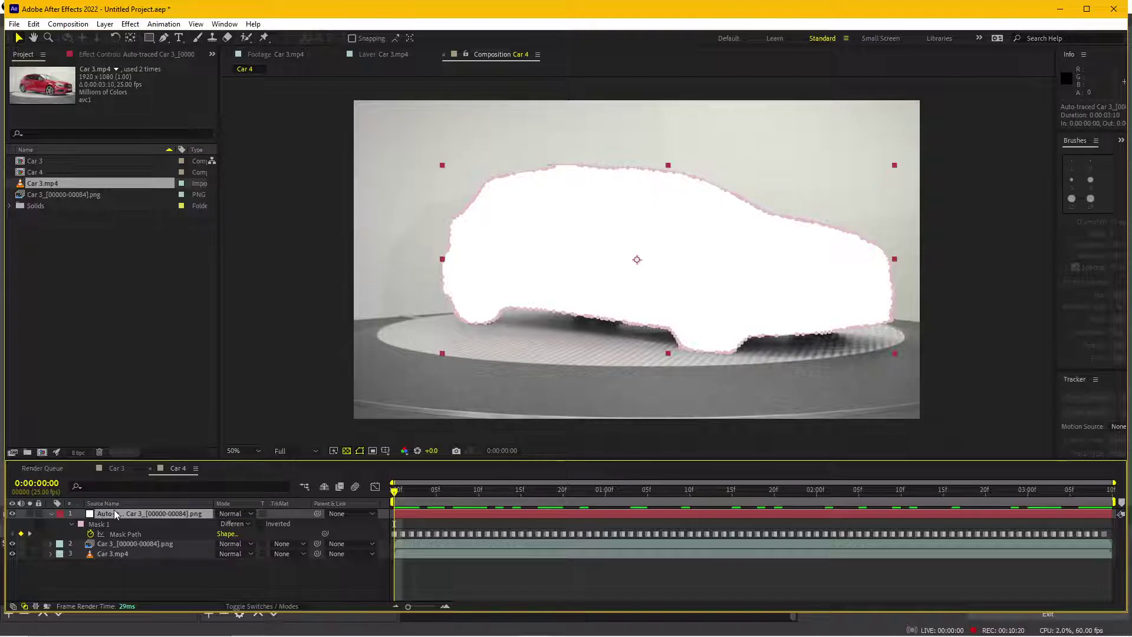
left_click(130, 24)
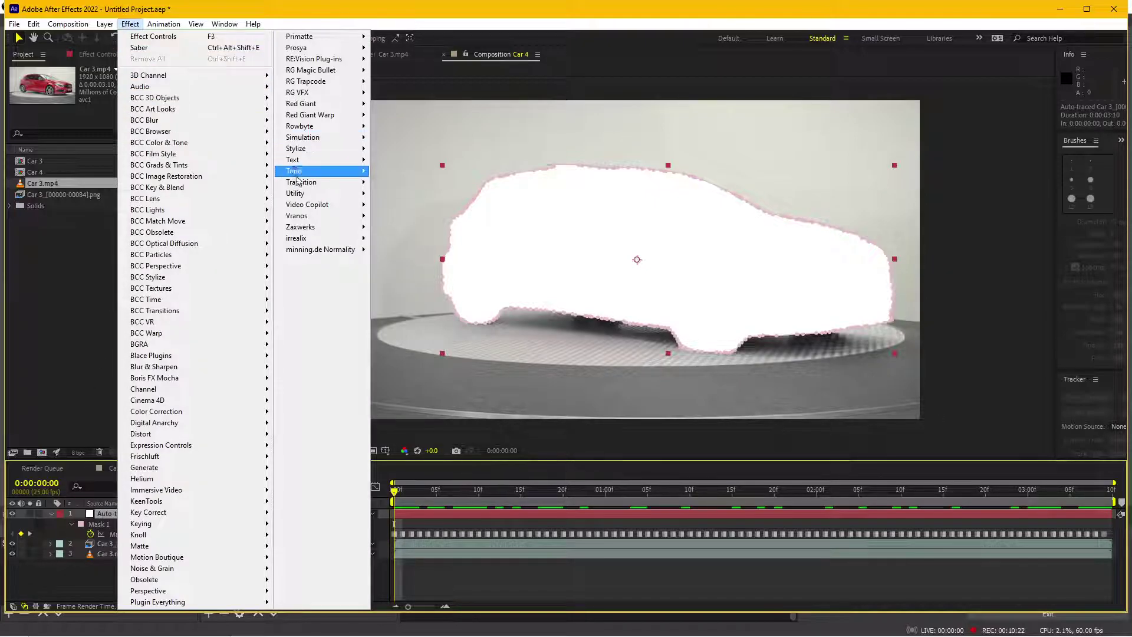
Apply Saber to the auto-traced layer with Core Type set to Layer Masks, then scrub the glow
mouse_move(307, 205)
left_click(401, 239)
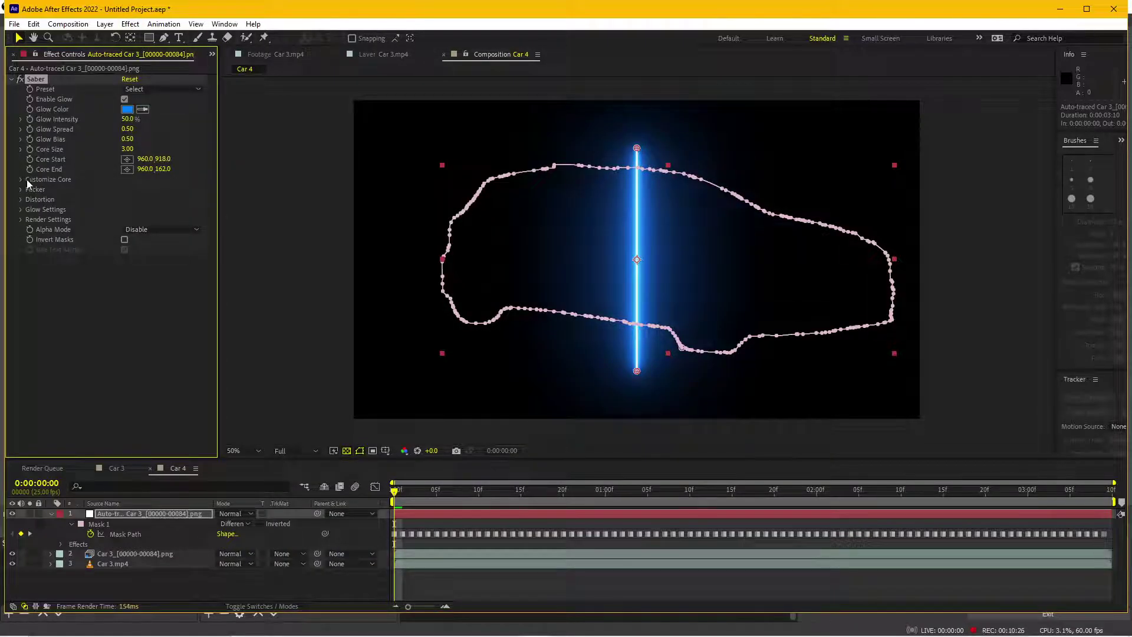
left_click(21, 179)
left_click(147, 188)
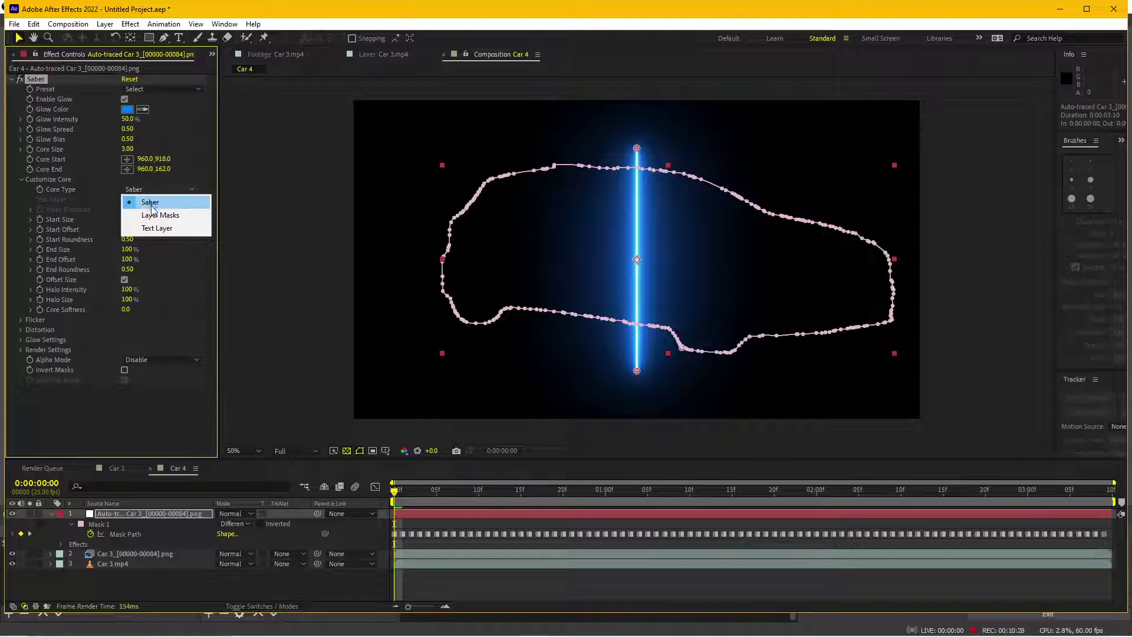
left_click(154, 213)
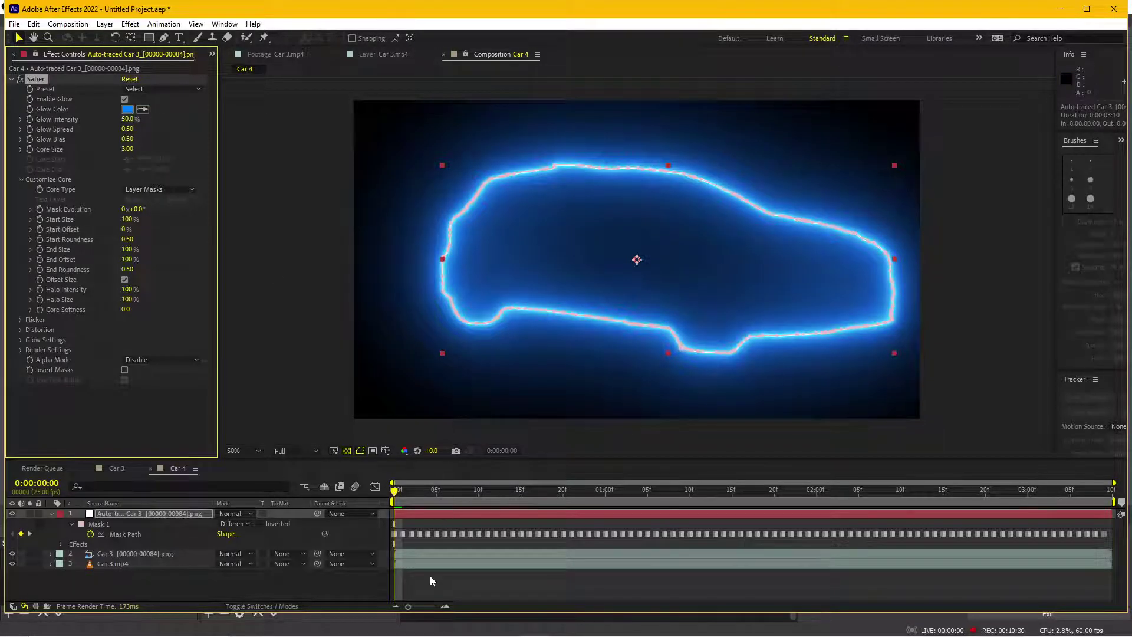
left_click(430, 576)
mouse_move(408, 492)
left_mouse_down()
mouse_move(734, 496)
mouse_move(394, 495)
left_mouse_up()
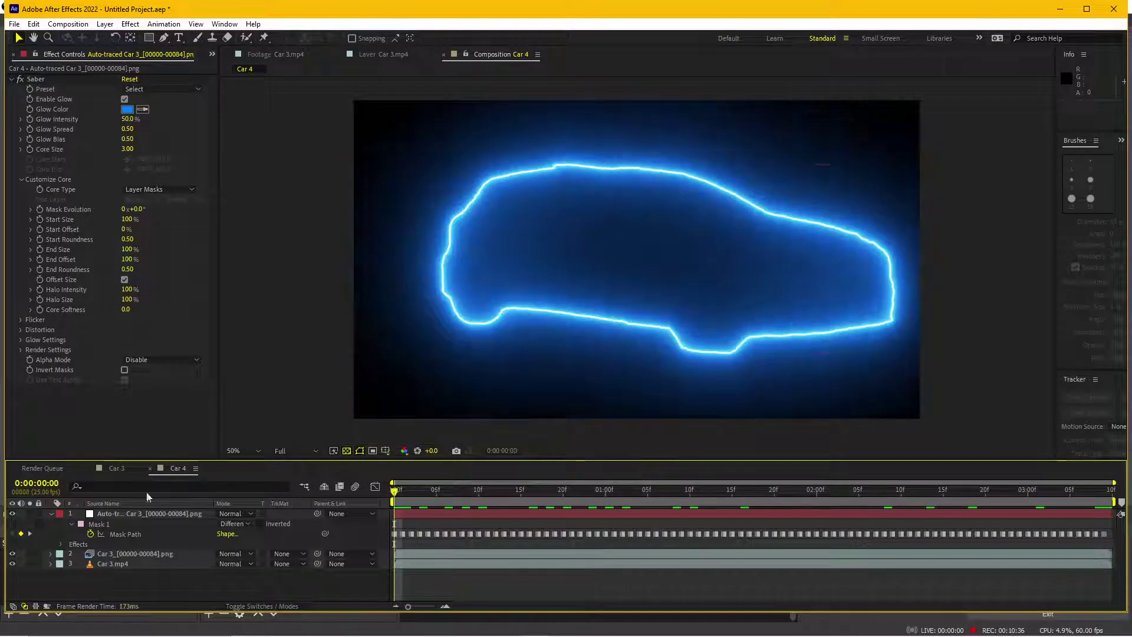
left_click(142, 513)
Set the auto-traced layer's blend mode to Add
left_click(218, 513)
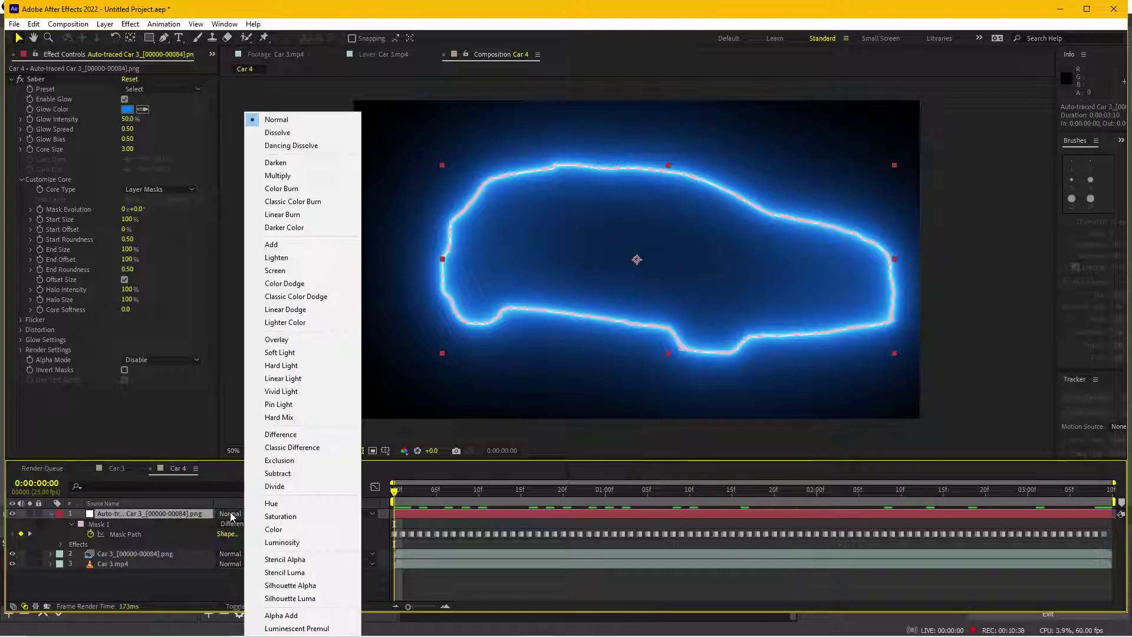
left_click(298, 254)
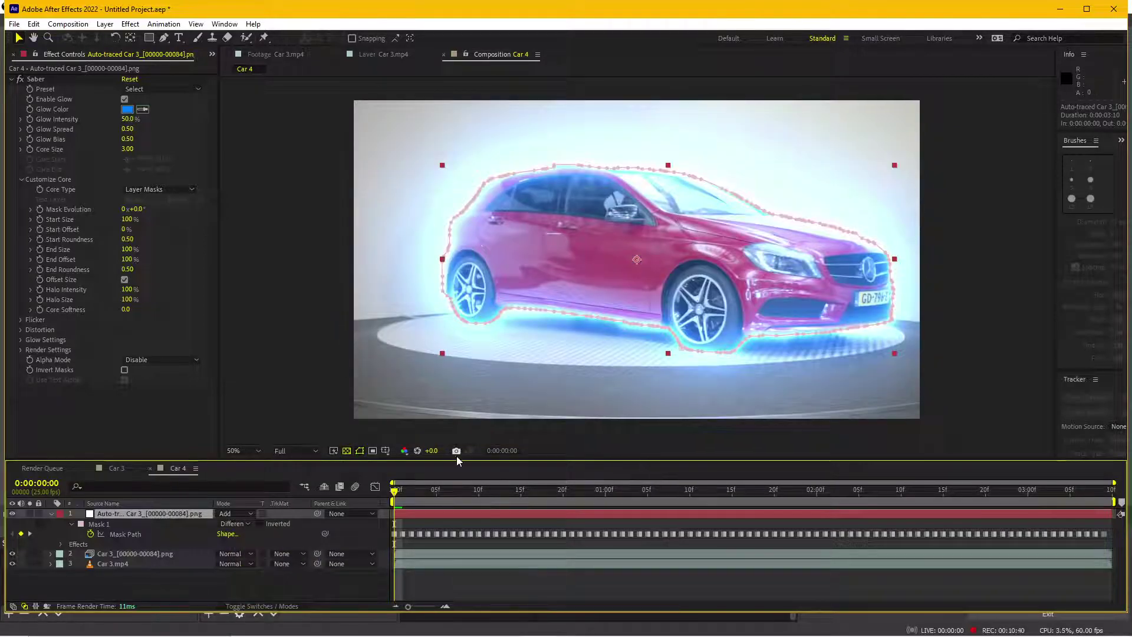
left_click(372, 450)
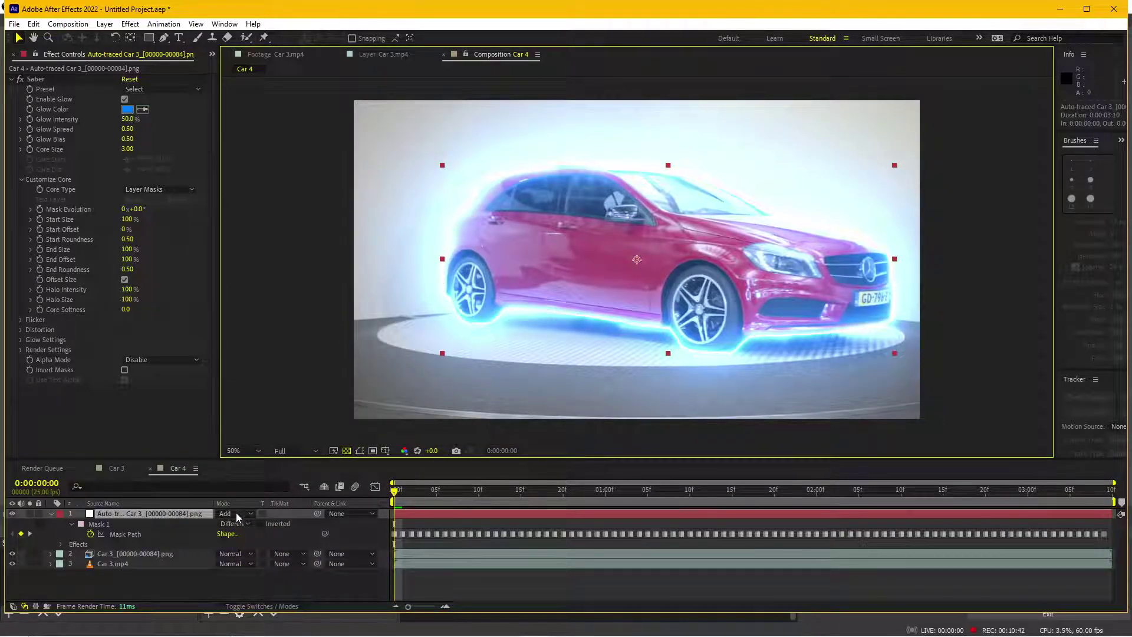
Open and dismiss the Effect menu without changes, leaving the Car 3.mp4 layer selected
left_click(139, 563)
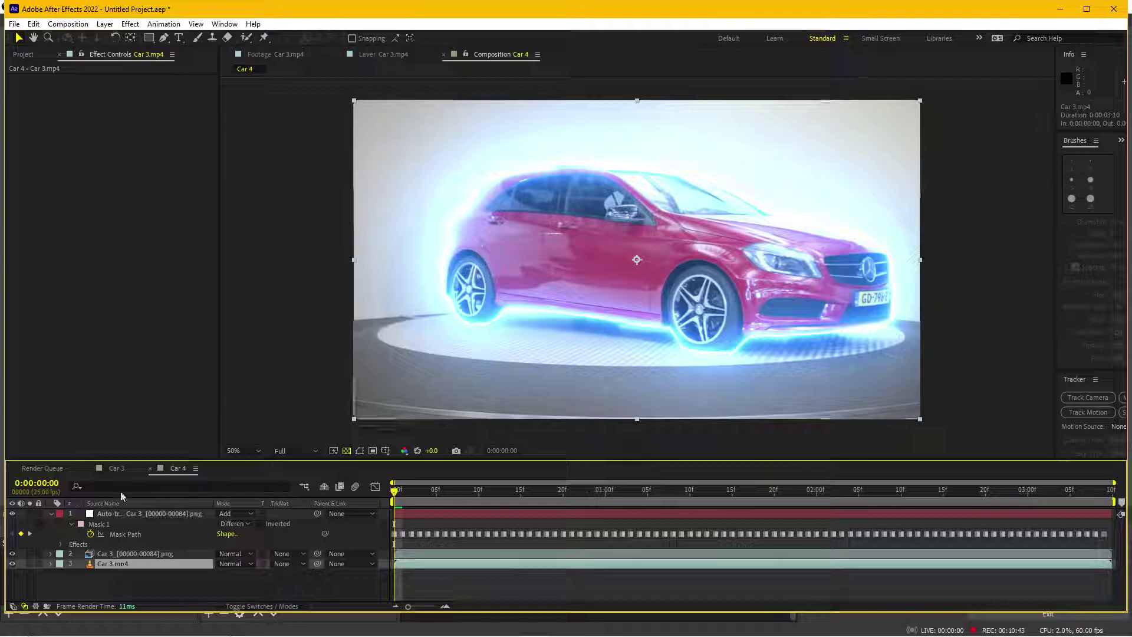
left_click(132, 28)
left_click(41, 571)
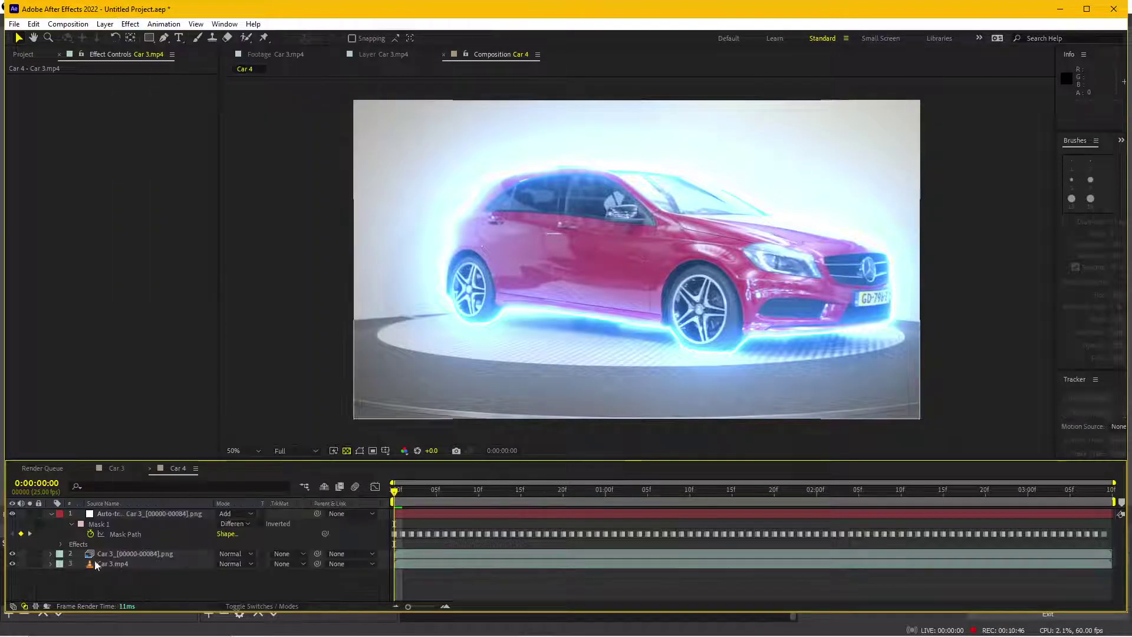
left_click(137, 555)
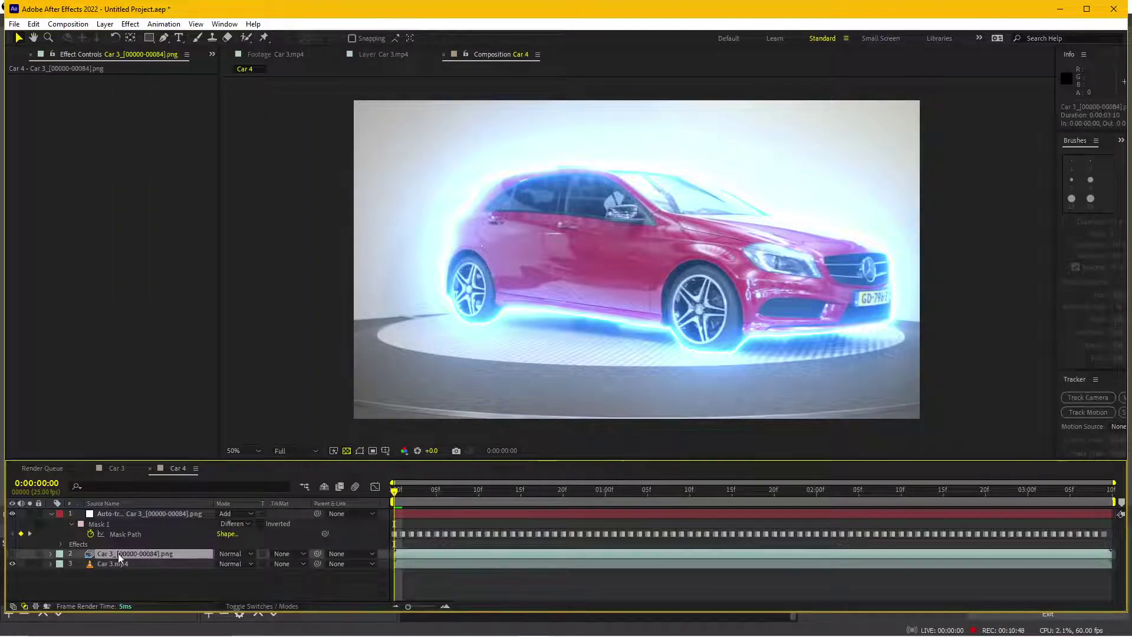
left_click(119, 563)
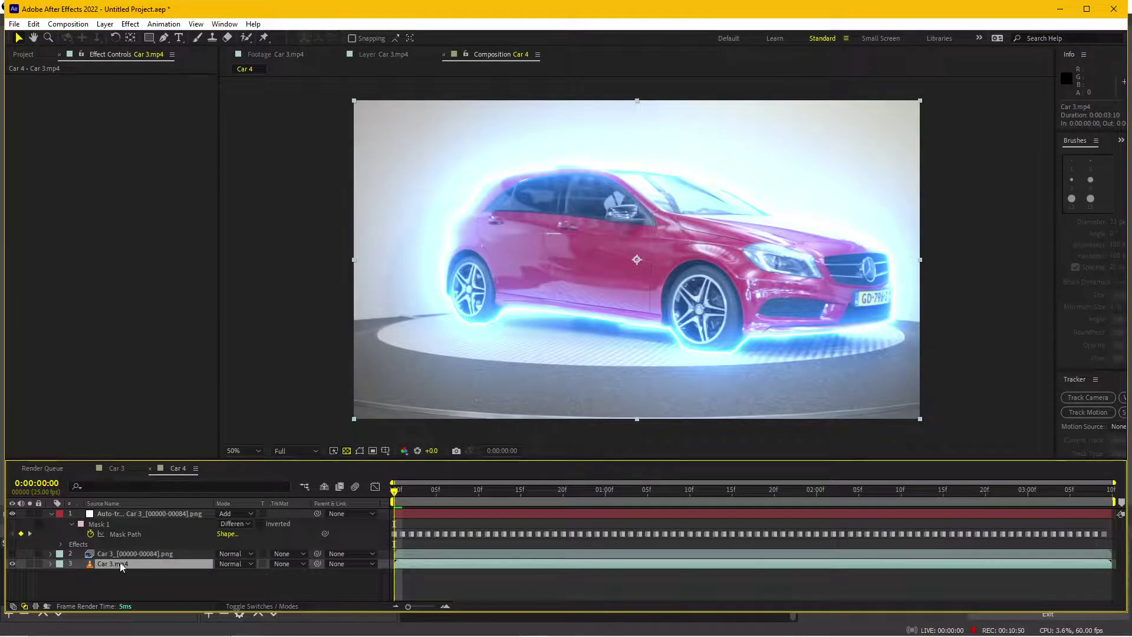
Add an Exposure effect at -0.80 to Car 3.mp4, then select the Auto-traced Car 3 layer and scrub
left_click(132, 24)
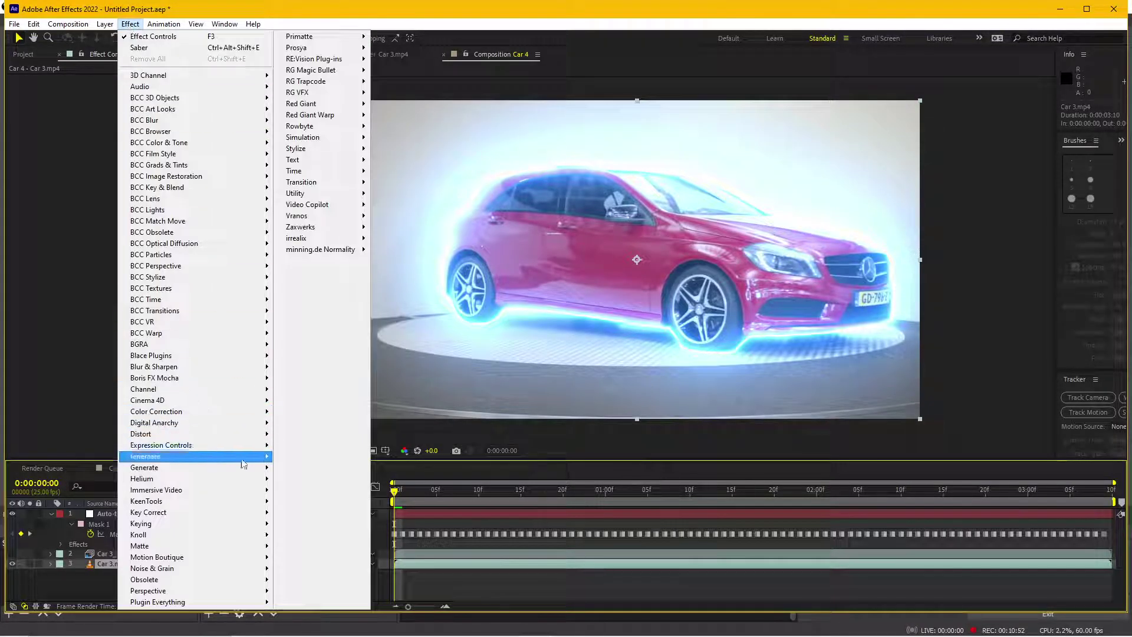
mouse_move(218, 411)
left_click(325, 446)
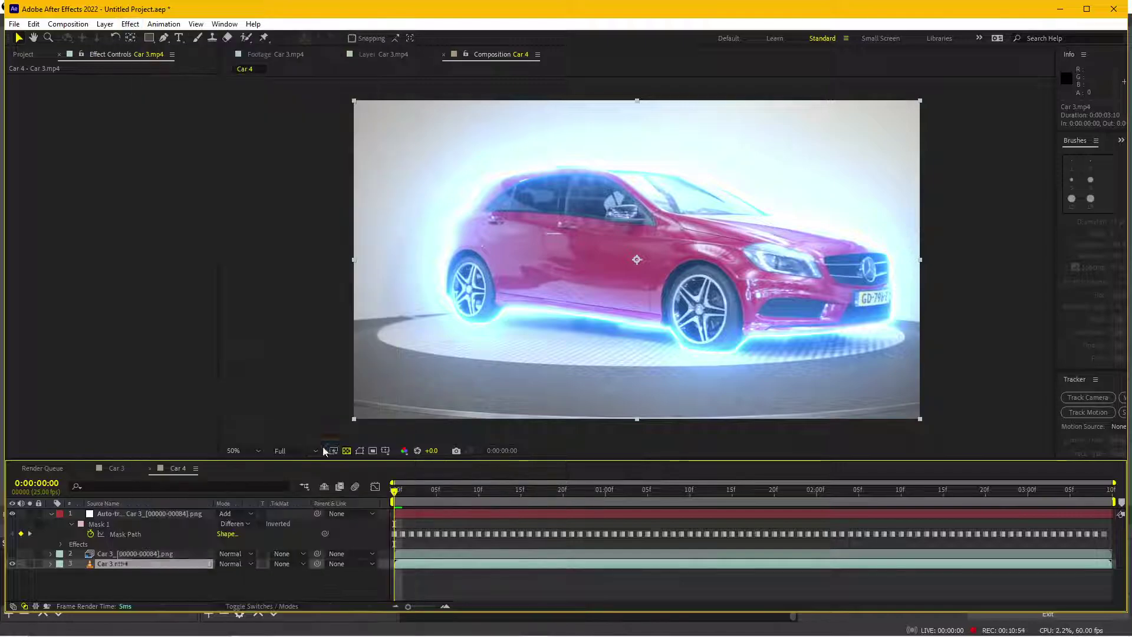
mouse_move(125, 111)
left_mouse_down()
mouse_move(88, 121)
mouse_move(106, 133)
left_mouse_up()
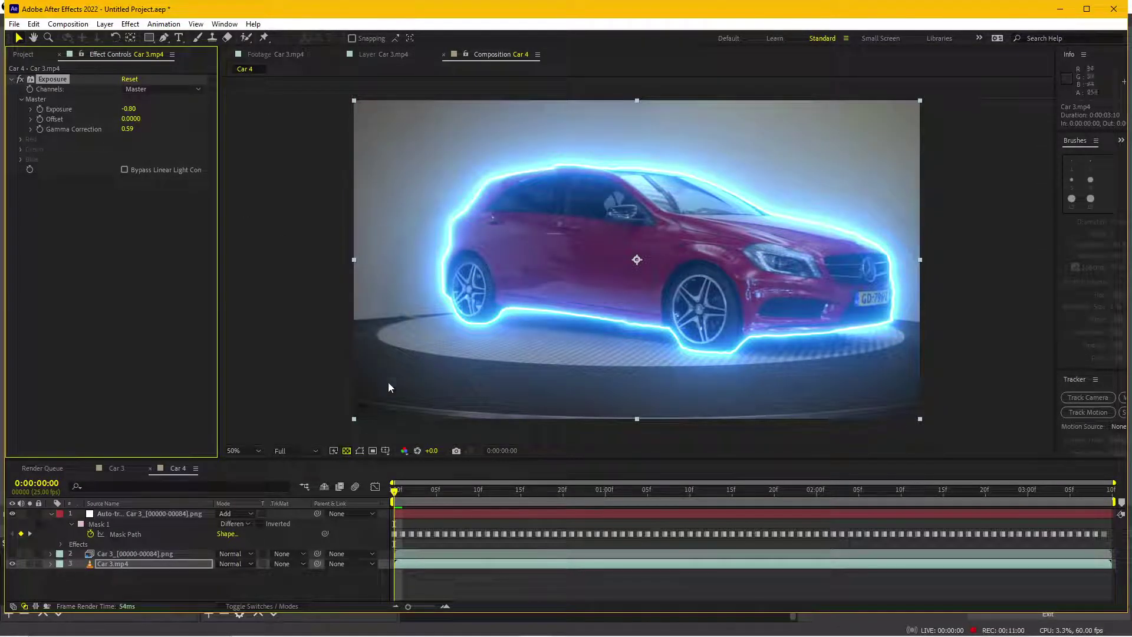
left_click(130, 514)
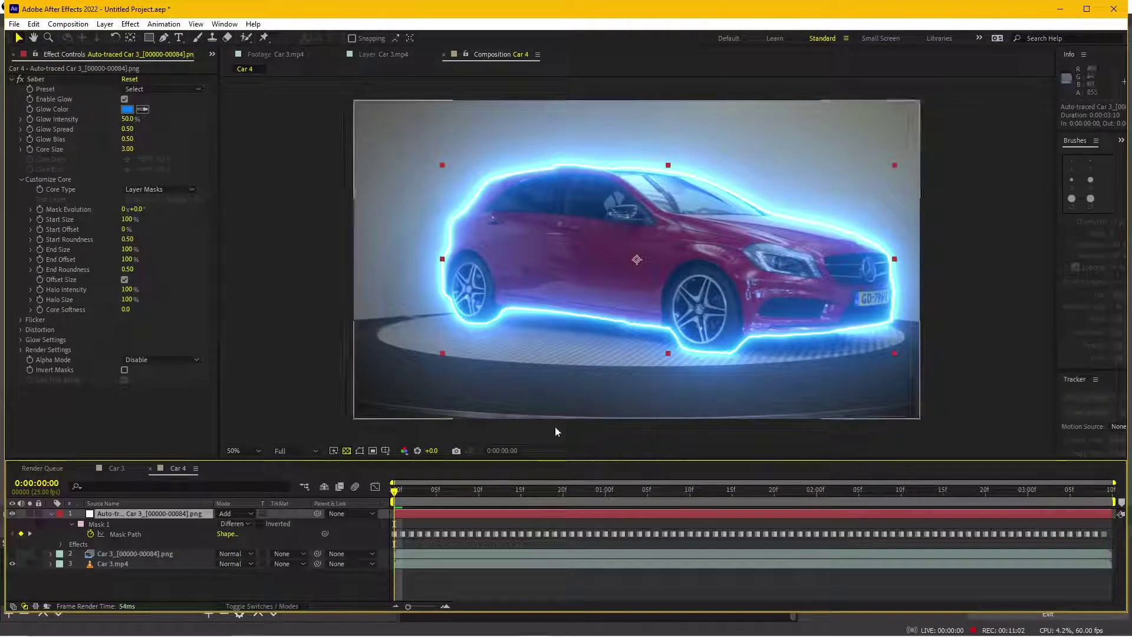
mouse_move(408, 490)
left_mouse_down()
mouse_move(524, 502)
mouse_move(316, 495)
left_mouse_up()
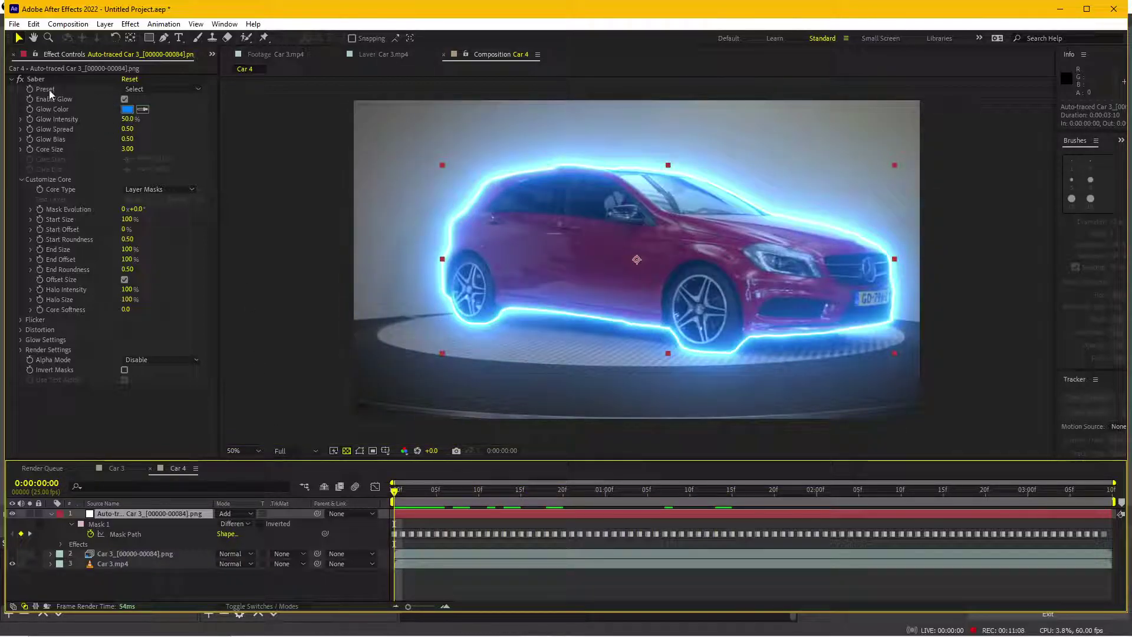
Try the Heat, Narrow, Portal and Solar Saber presets, settle on Heat, and raise Start Offset to 100%
left_click(158, 89)
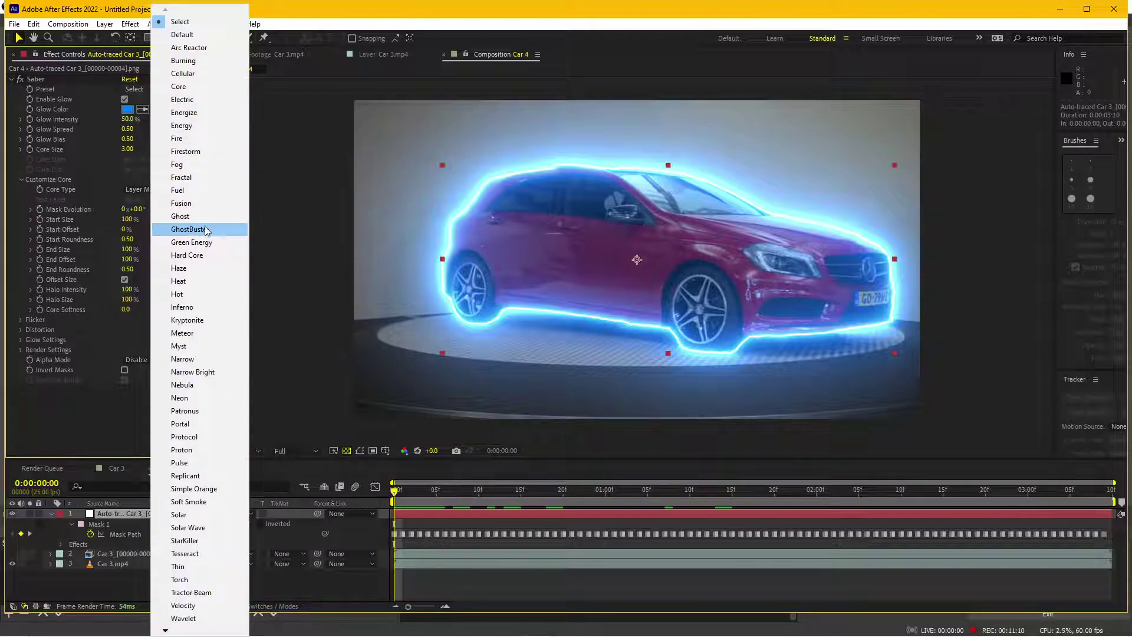
left_click(194, 278)
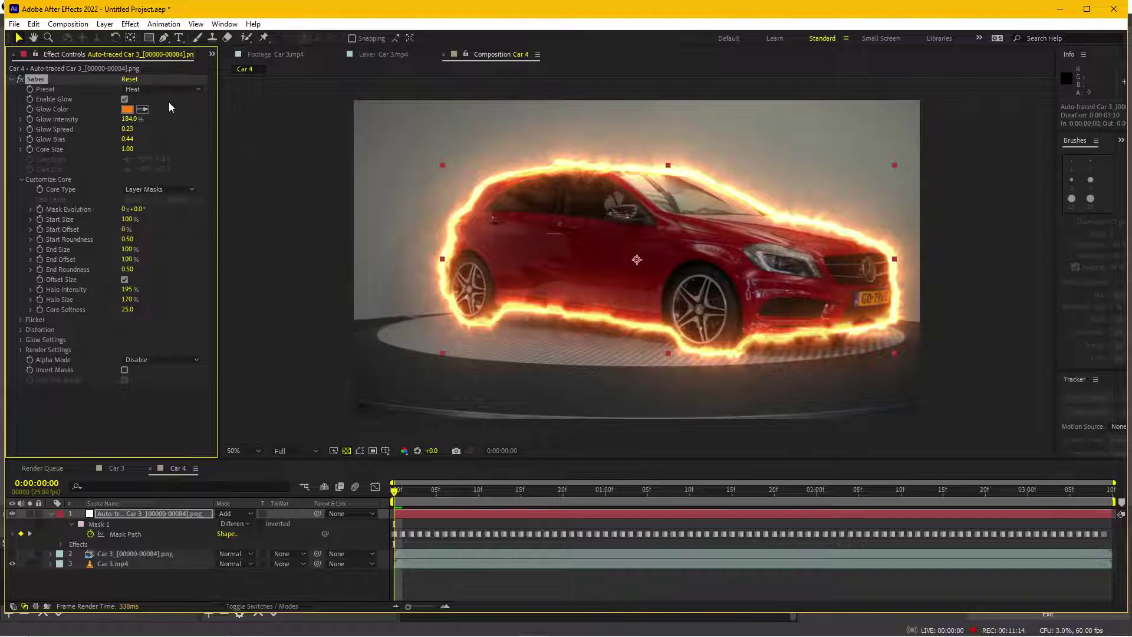
left_click(159, 89)
left_click(191, 358)
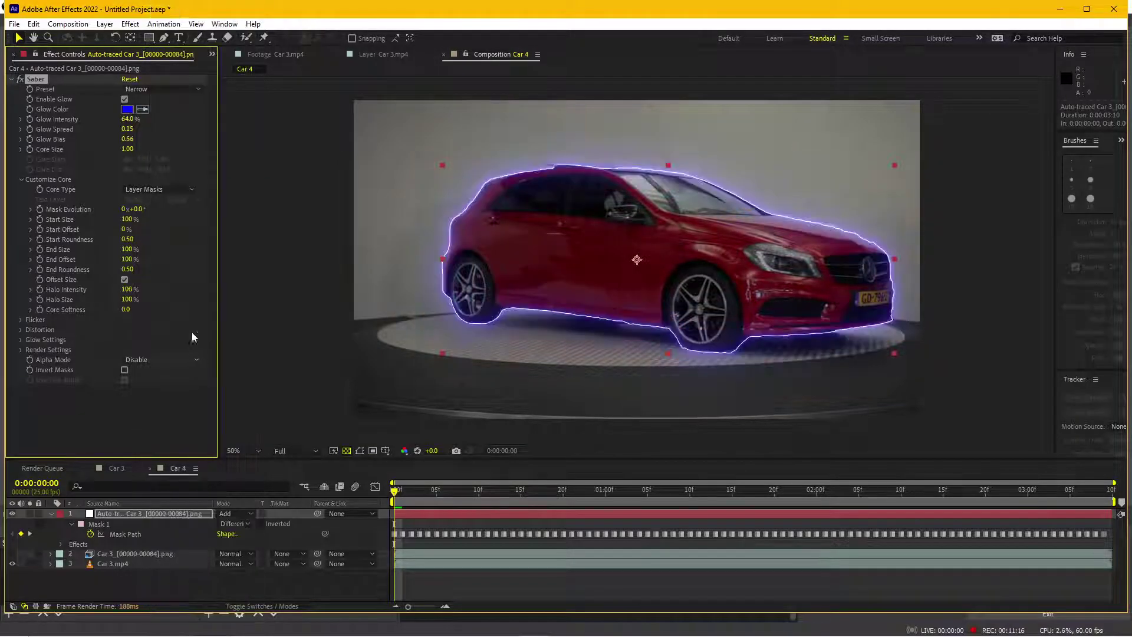
left_click(146, 87)
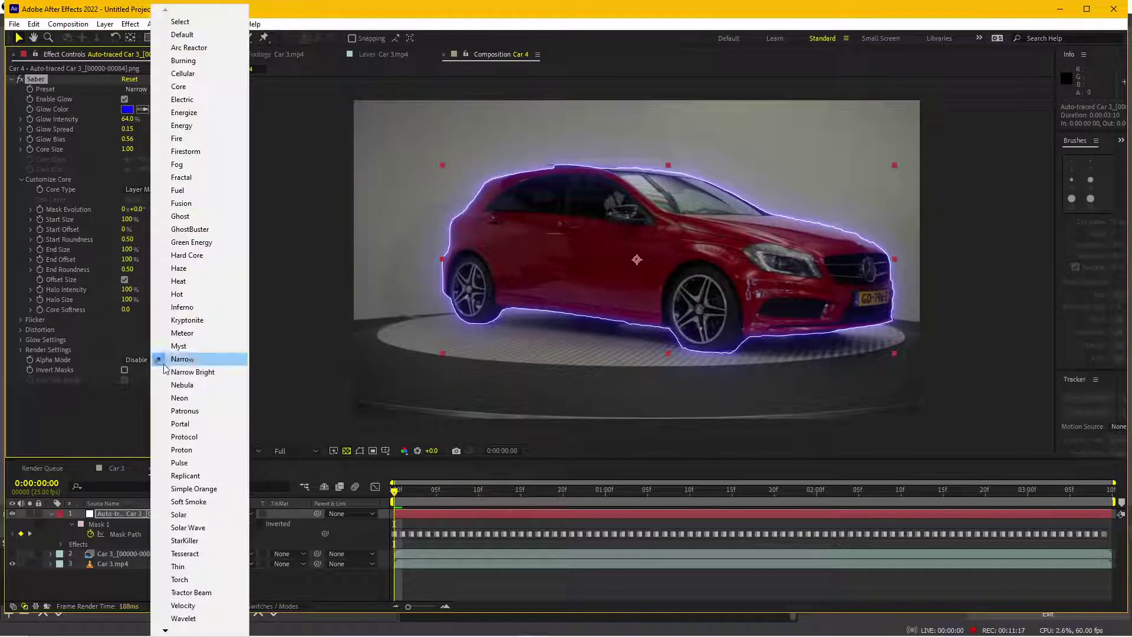
left_click(177, 425)
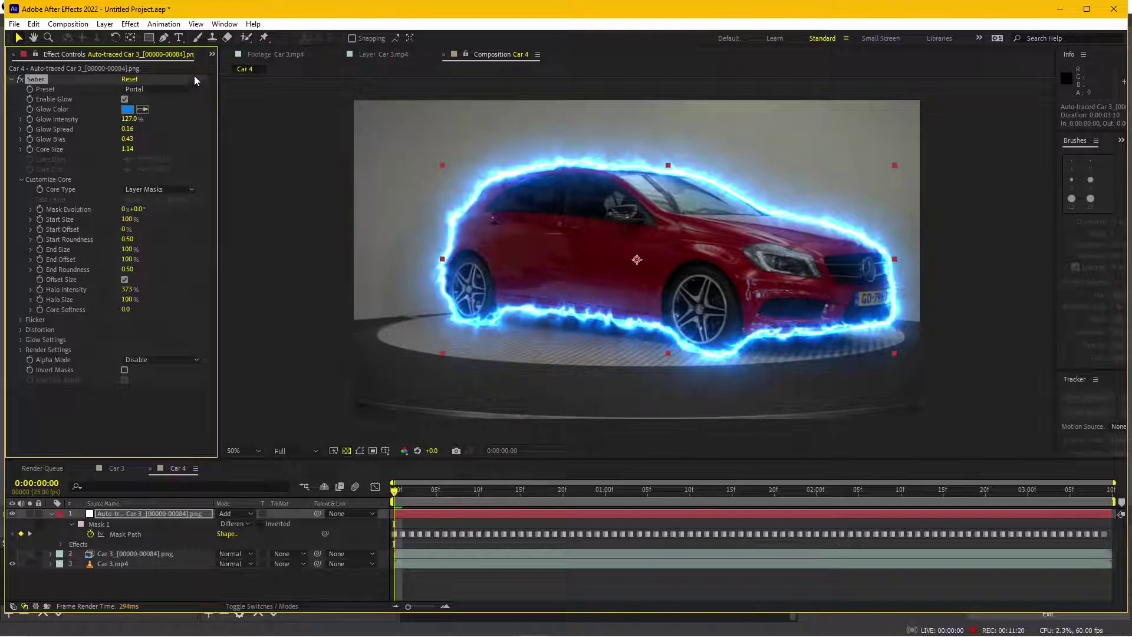
left_click(155, 89)
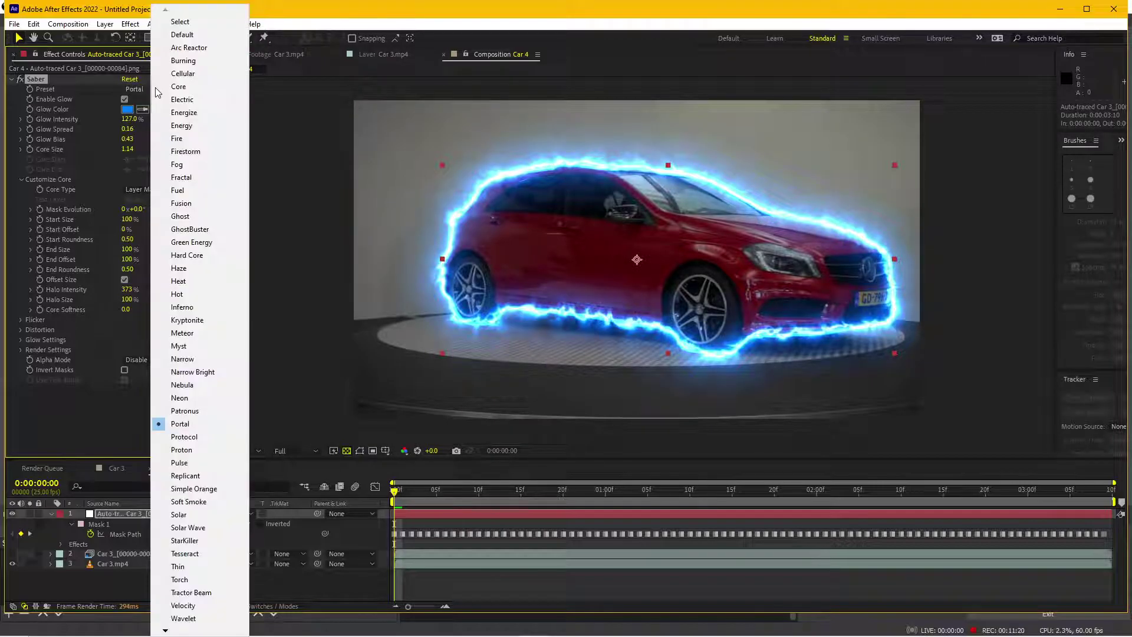
left_click(178, 514)
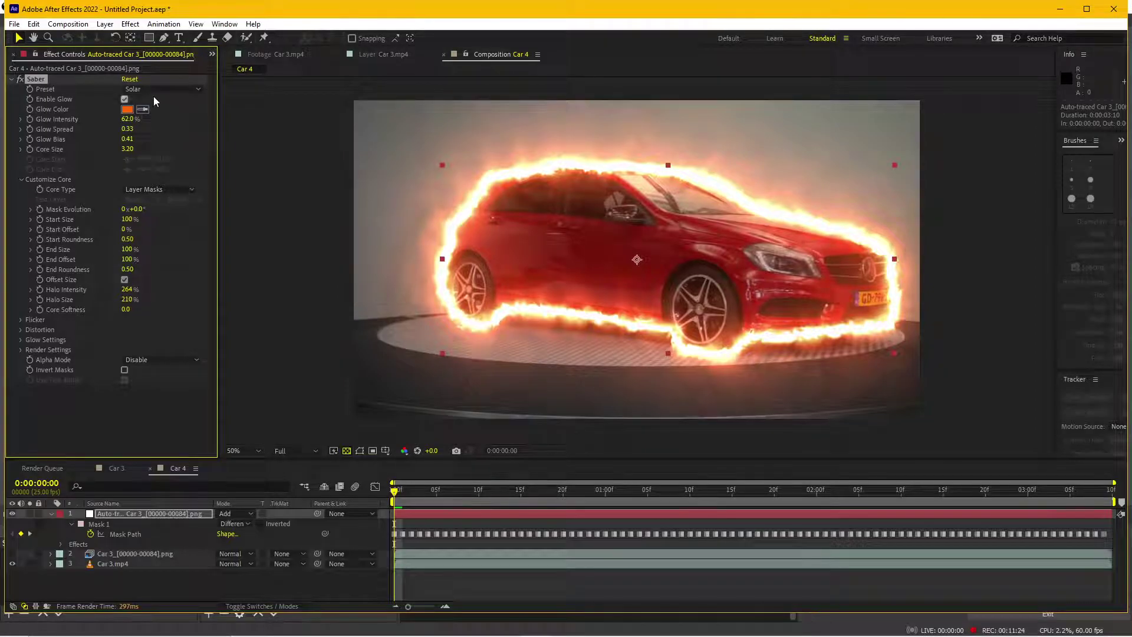
left_click(155, 89)
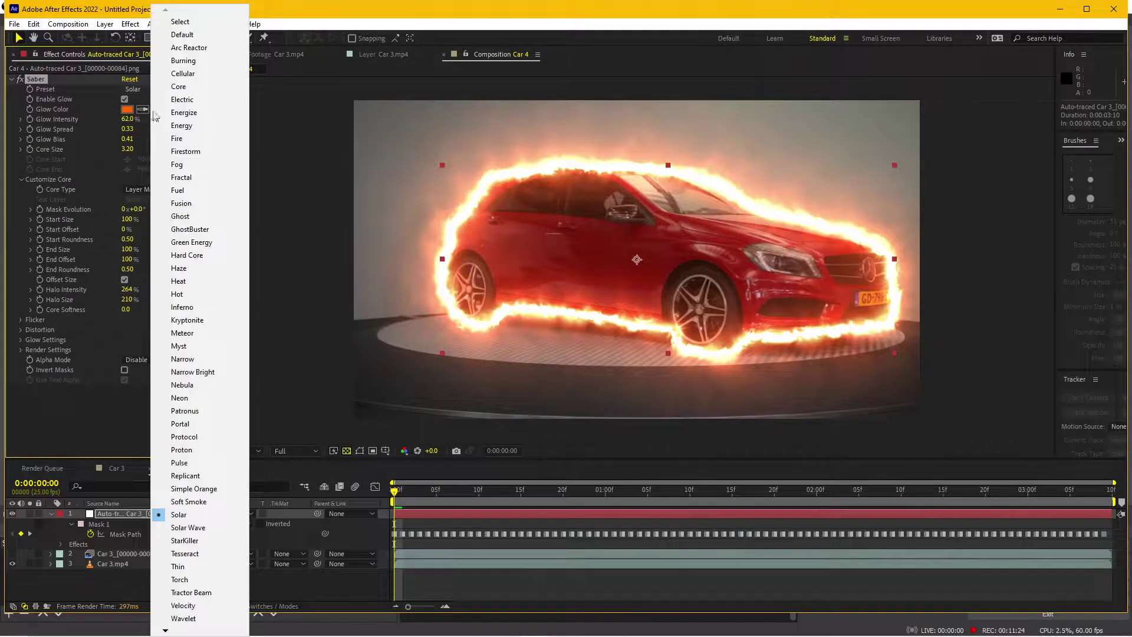
left_click(179, 280)
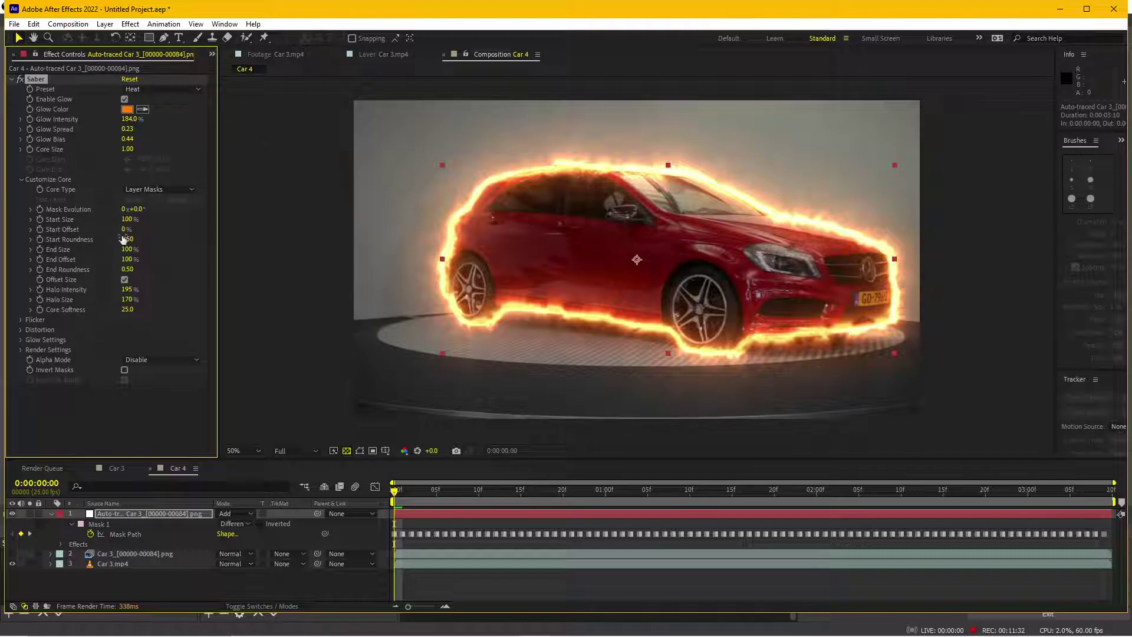
left_click_drag(146, 228, 191, 229)
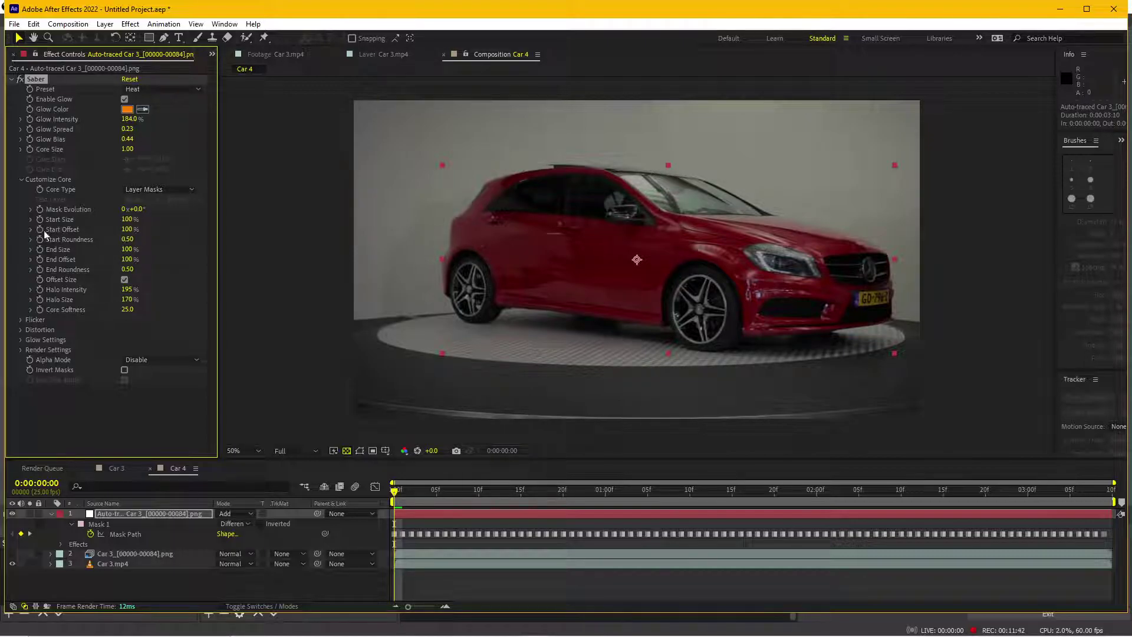
Keyframe Start Offset down to 0% at 0:00:03:09, undoing a stray Mask Evolution change
left_click(173, 517)
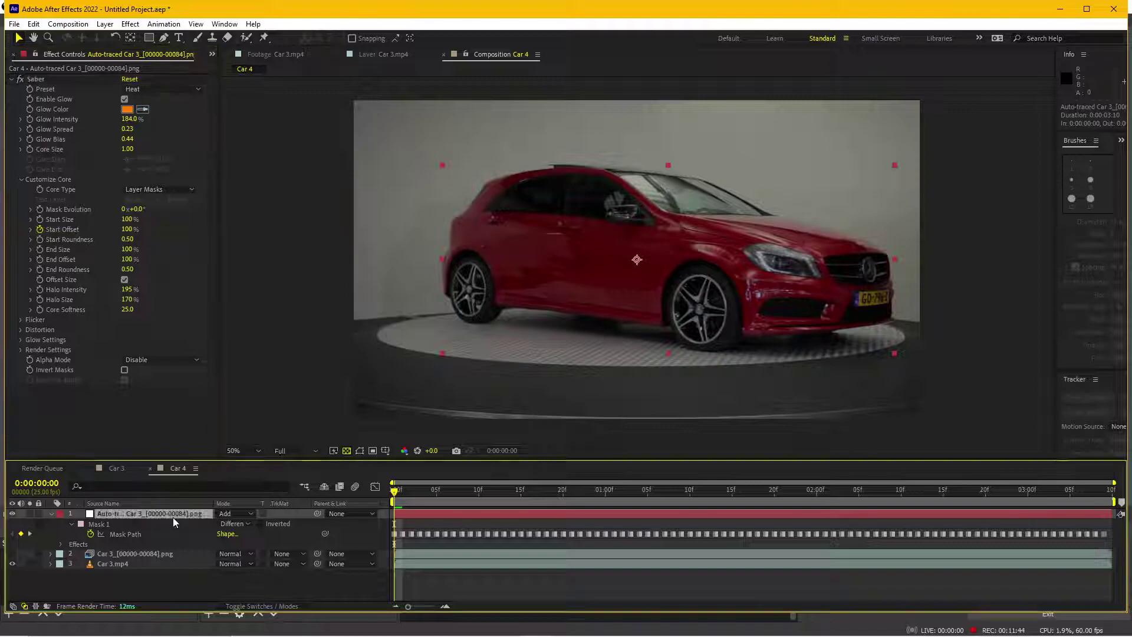
key("u")
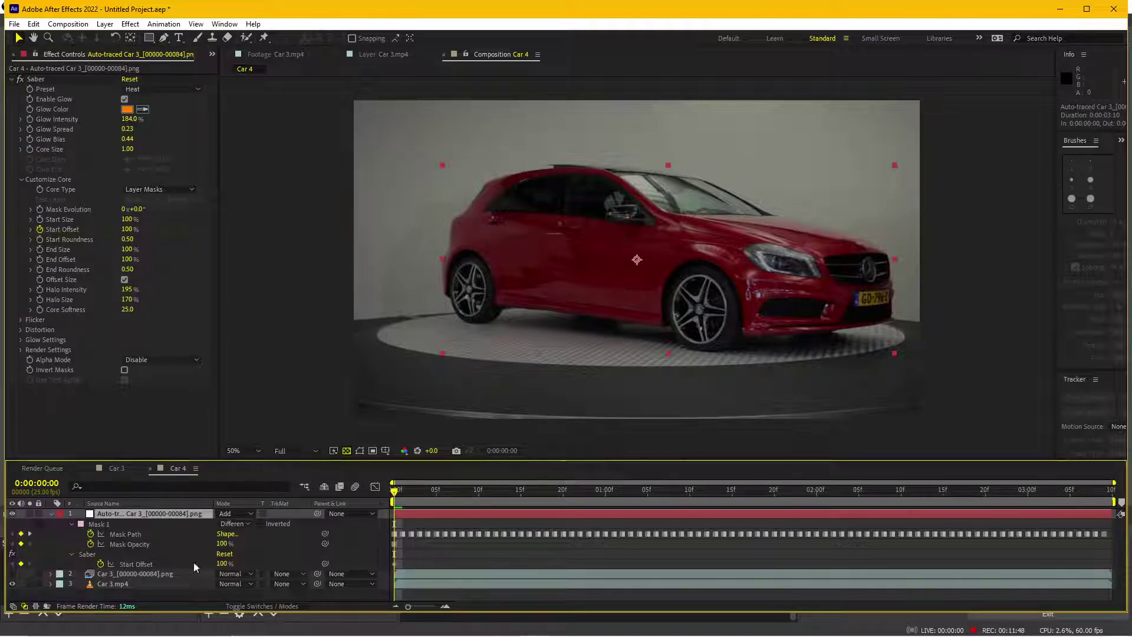
left_click_drag(687, 491, 1103, 490)
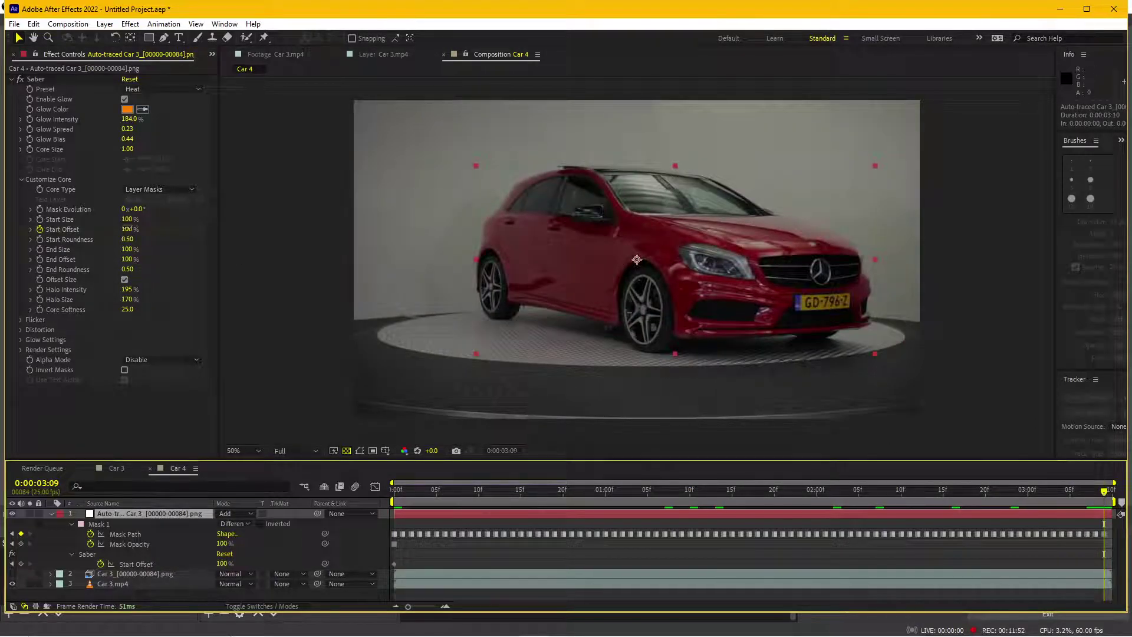
left_click_drag(125, 229, 51, 279)
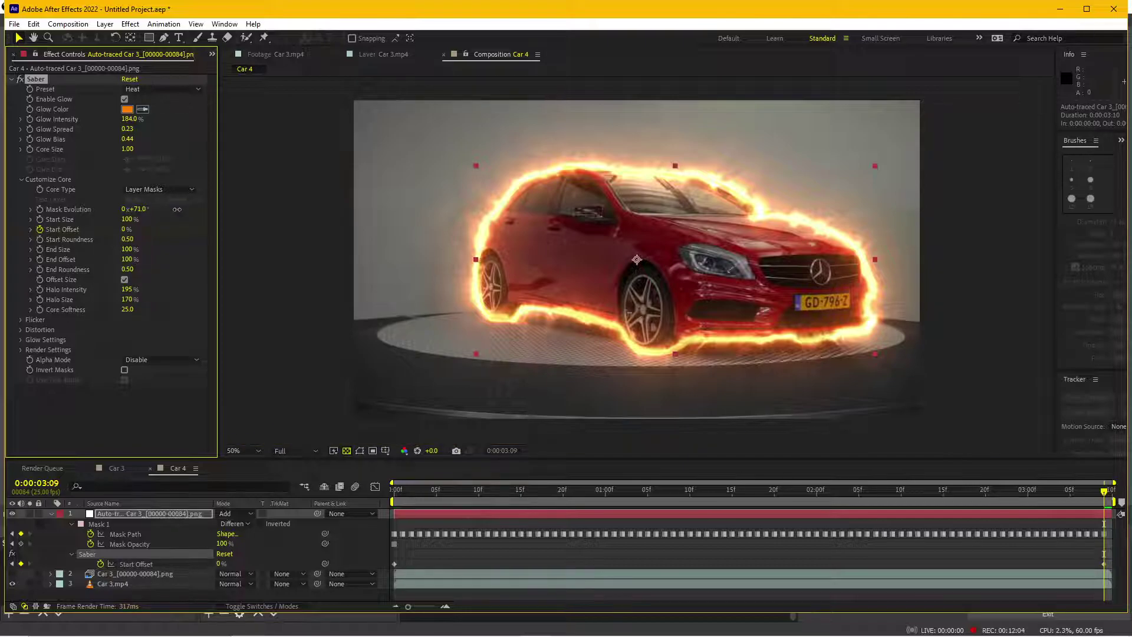
key("ctrl+z")
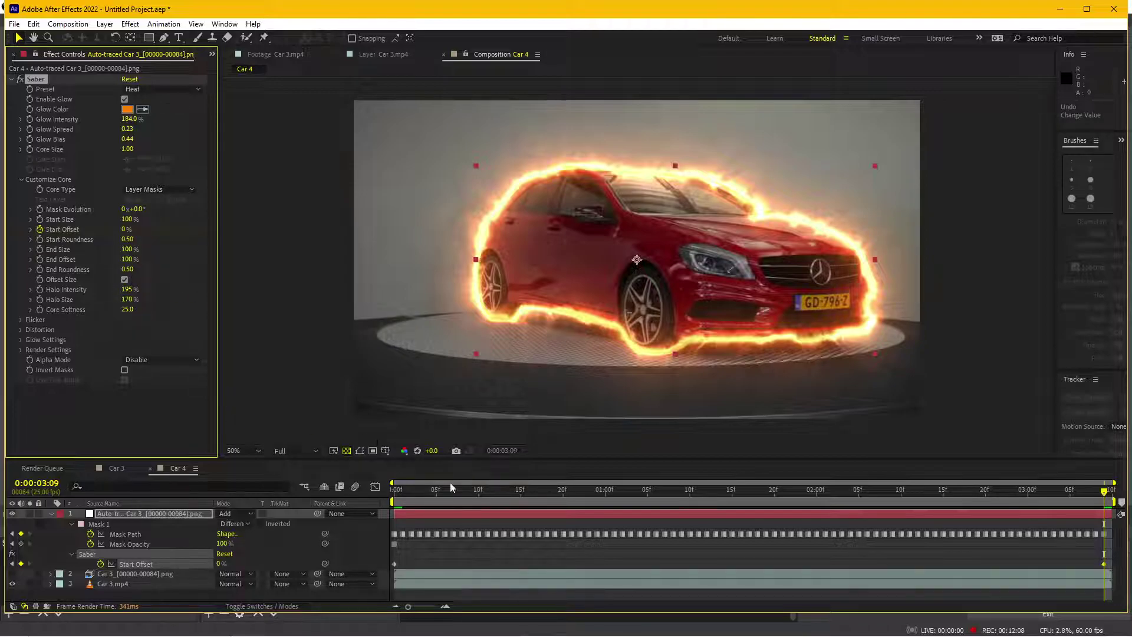
Scrub the timeline to check the fire glow tracing around the car
left_click_drag(450, 482, 702, 522)
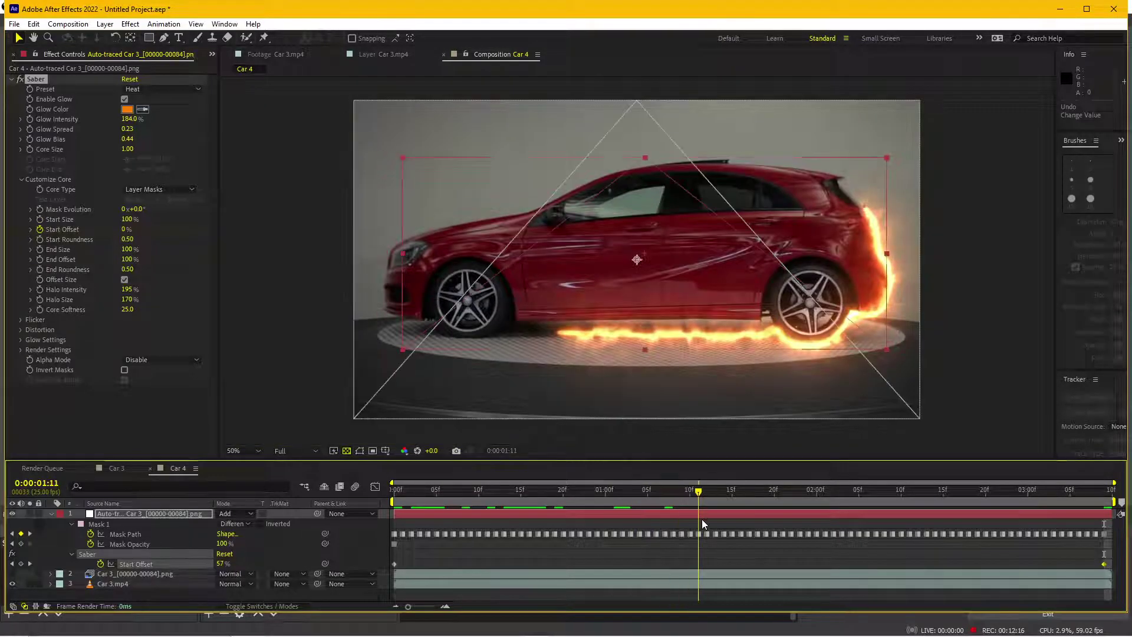
left_click_drag(701, 518, 910, 534)
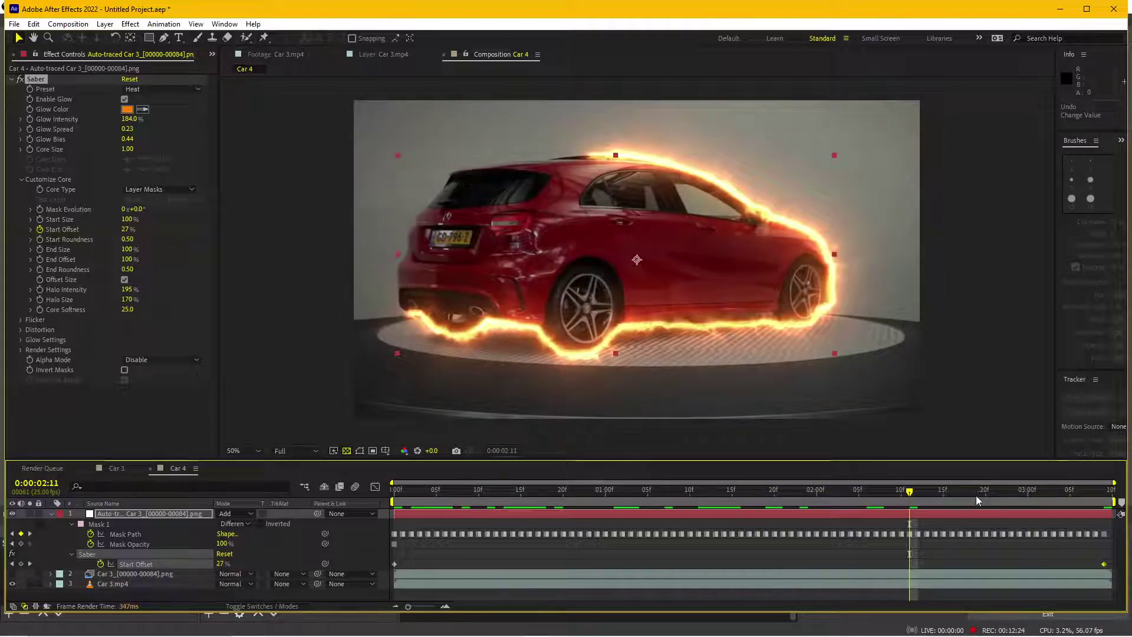
mouse_move(921, 490)
left_mouse_down()
mouse_move(1117, 503)
mouse_move(357, 487)
left_mouse_up()
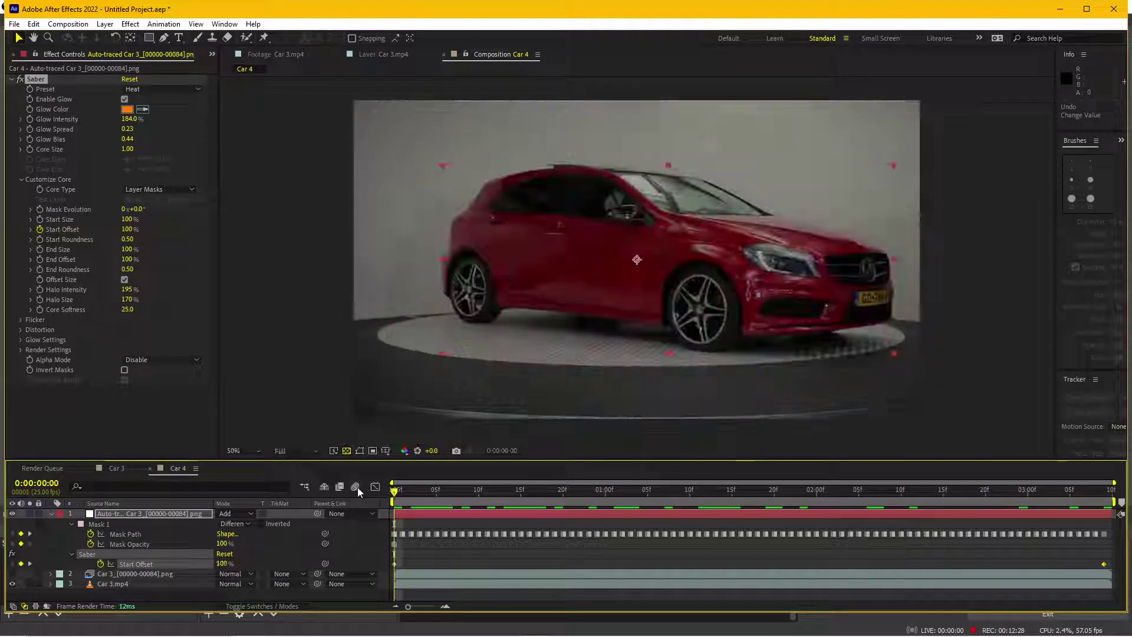
Delete the Start Offset keyframes so it holds a steady 18%, and preview the glow from the start
key("space")
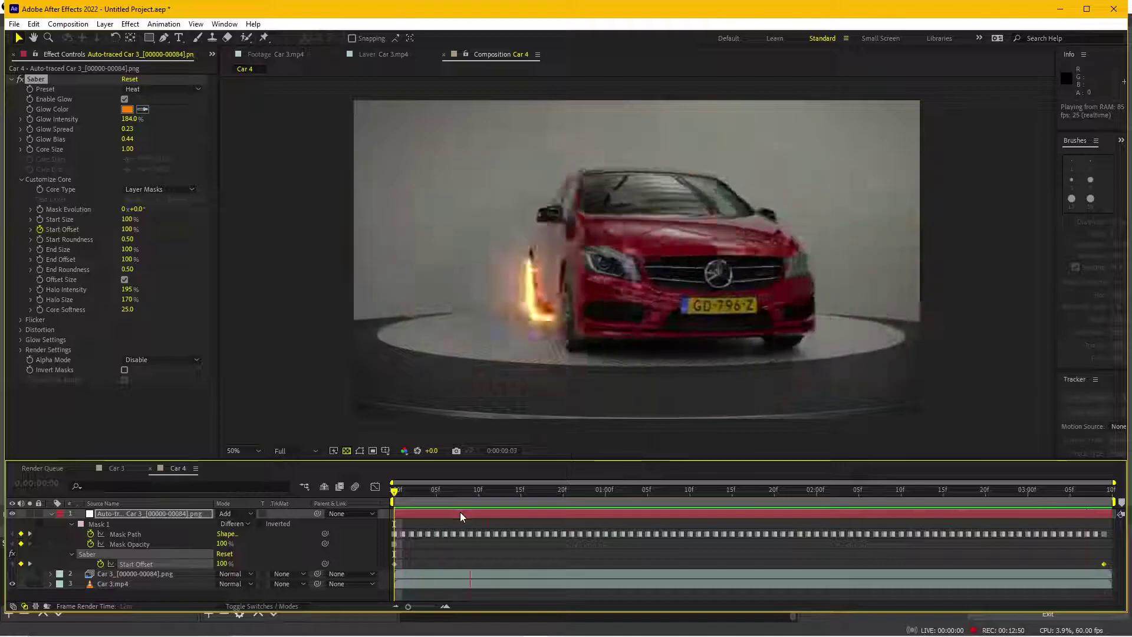
mouse_move(613, 493)
left_mouse_down()
mouse_move(594, 502)
mouse_move(975, 501)
left_mouse_up()
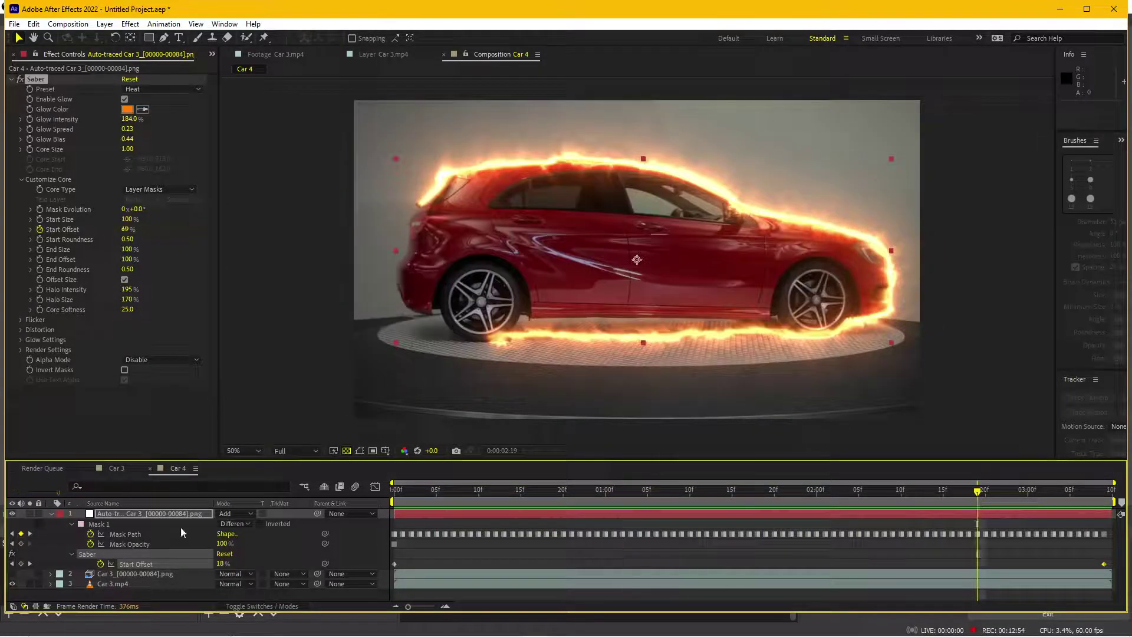
left_click(100, 564)
key("Home")
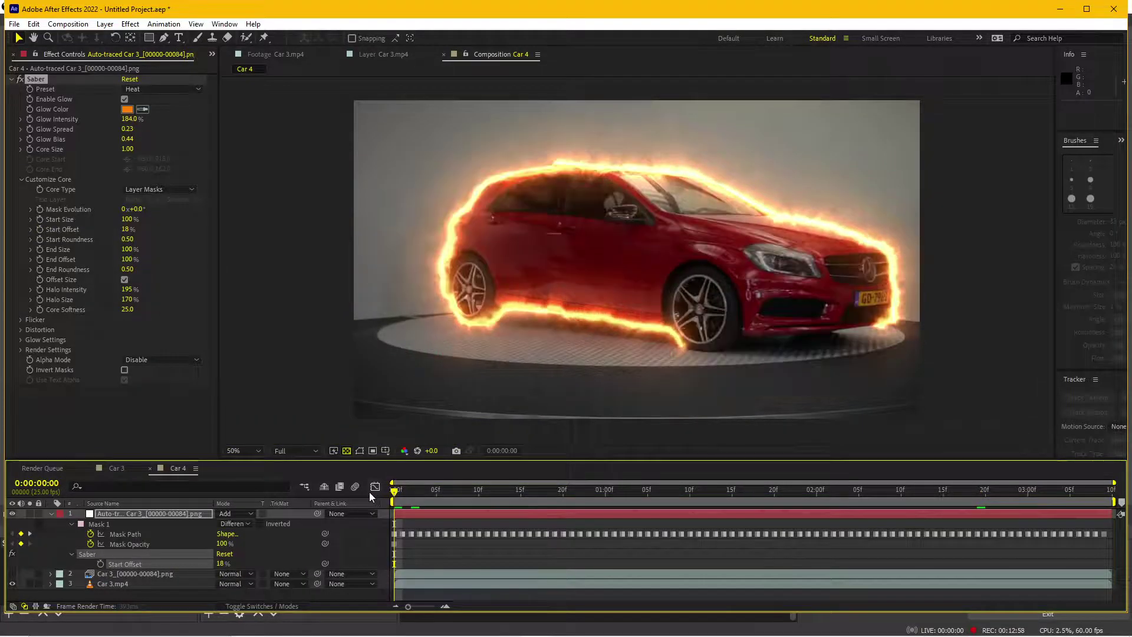
key("space")
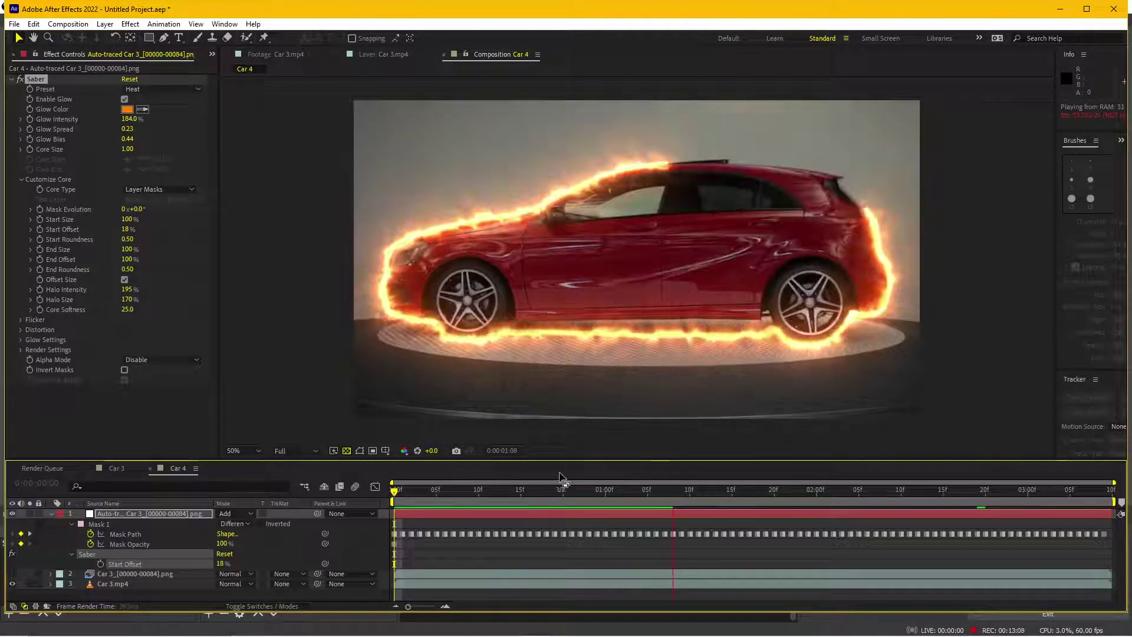
left_click(864, 627)
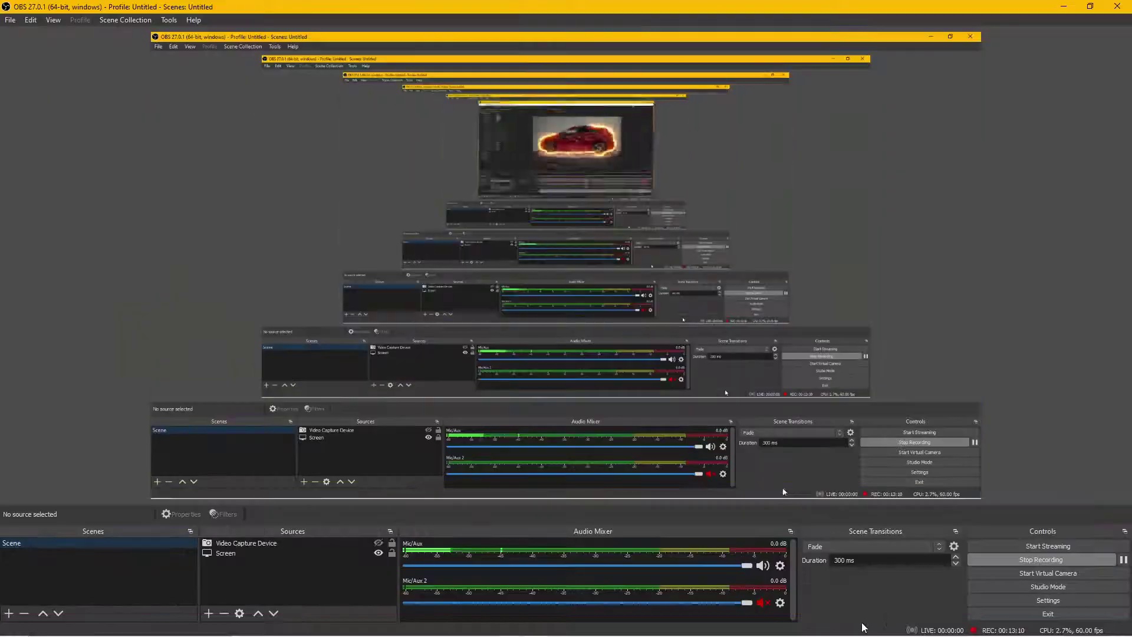
Bring the After Effects window back in front of OBS from the taskbar
left_click(532, 625)
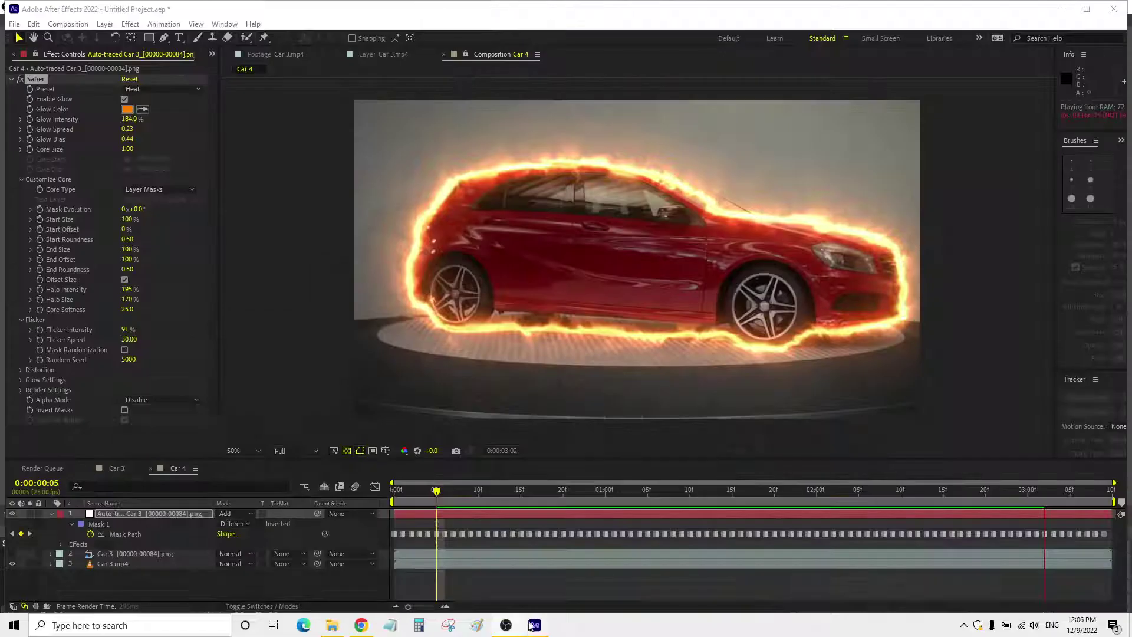